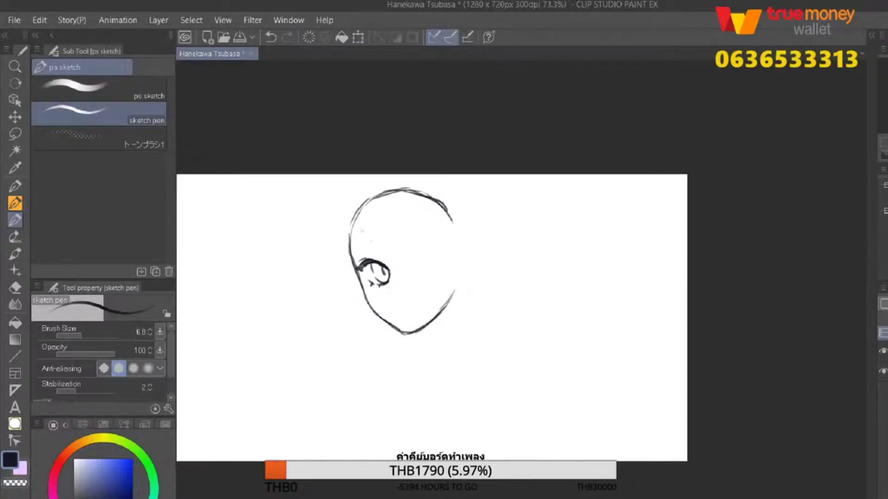
Sketch the eyebrow above the open eye and the small nose beside it.
key(ctrl+z)
key(ctrl+y)
mouse_move(359, 253)
mouse_down()
mouse_move(382, 246)
mouse_move(400, 300)
mouse_up()
key(ctrl+z)
key(ctrl+z)
key(ctrl+z)
key(ctrl+z)
Sketch a small smiling mouth below the nose, with a short lower-lip line.
drag(400, 308, 427, 290)
key(ctrl+z)
drag(413, 265, 422, 295)
key(ctrl+z)
key(ctrl+z)
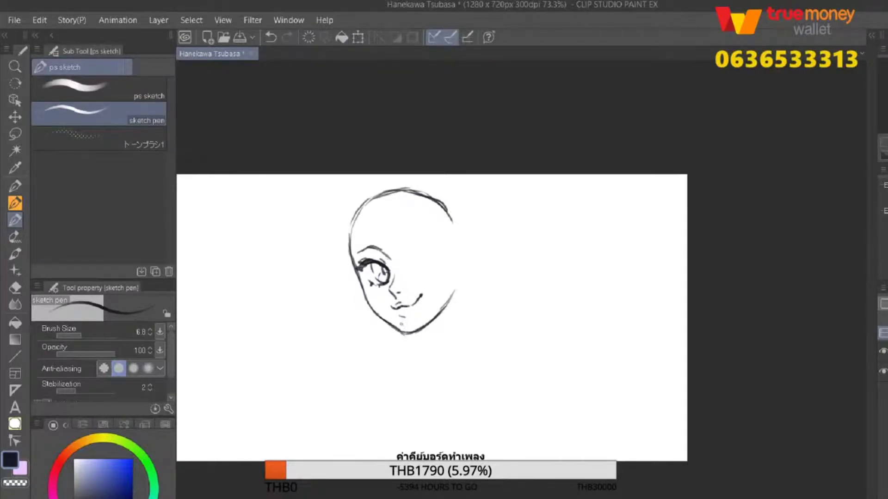
Rework the chin and draw the cheek line on the right side of the face.
drag(400, 337, 424, 325)
key(ctrl+z)
key(ctrl+z)
key(ctrl+z)
drag(456, 274, 452, 302)
Draw the raised right eyebrow and the closed, winking eye beneath it.
drag(405, 250, 434, 233)
mouse_move(411, 271)
mouse_down()
mouse_move(439, 253)
mouse_move(421, 270)
mouse_move(430, 261)
mouse_up()
key(ctrl+z)
key(e)
key(p)
key(e)
key(p)
scroll(436, 255, up, 3)
Set the sketch pen's brush size to 3.8 and work the pupil and iris detail into the open eye.
click(76, 338)
click(71, 338)
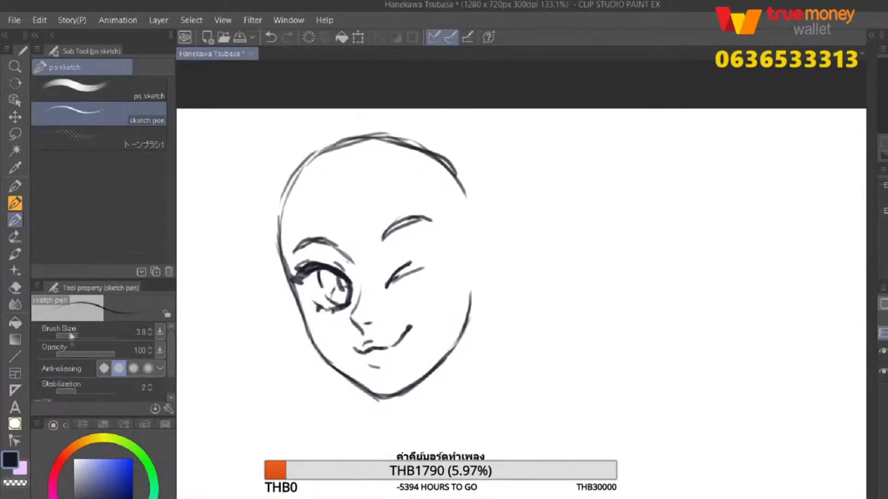
mouse_move(324, 273)
mouse_down()
mouse_move(333, 306)
mouse_move(315, 315)
mouse_move(323, 300)
mouse_move(347, 305)
mouse_move(334, 319)
mouse_up()
key(ctrl+z)
key(e)
key(p)
key(ctrl+z)
Thicken the open eye's upper lashes and refine its outer corner and iris lines.
drag(359, 264, 363, 270)
mouse_move(289, 290)
mouse_down()
mouse_move(331, 275)
mouse_move(347, 283)
mouse_move(343, 299)
mouse_up()
key(e)
key(p)
key(ctrl+z)
mouse_move(331, 299)
mouse_down()
mouse_move(350, 283)
mouse_move(338, 295)
mouse_up()
key(ctrl+z)
key(e)
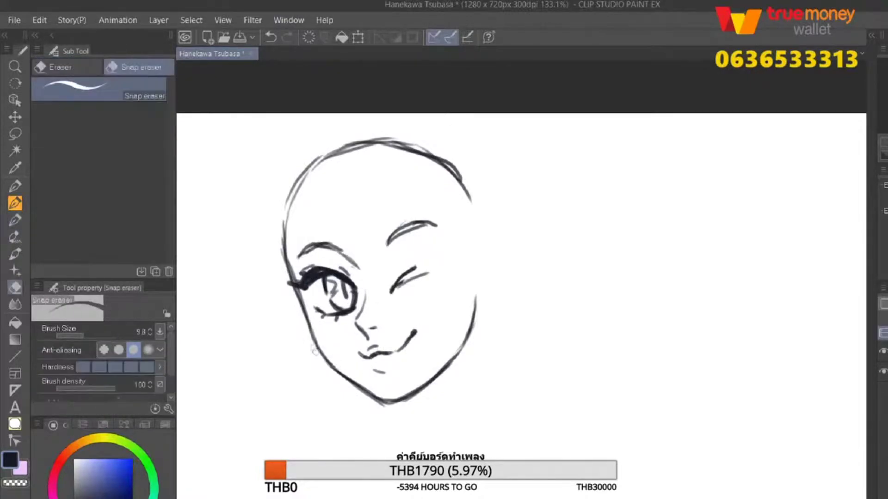
Erase the winking eye and redraw it as one bold closed-lash curve with the sketch pen at size 7.4.
key(p)
drag(417, 264, 376, 258)
key(e)
click(375, 259)
key(p)
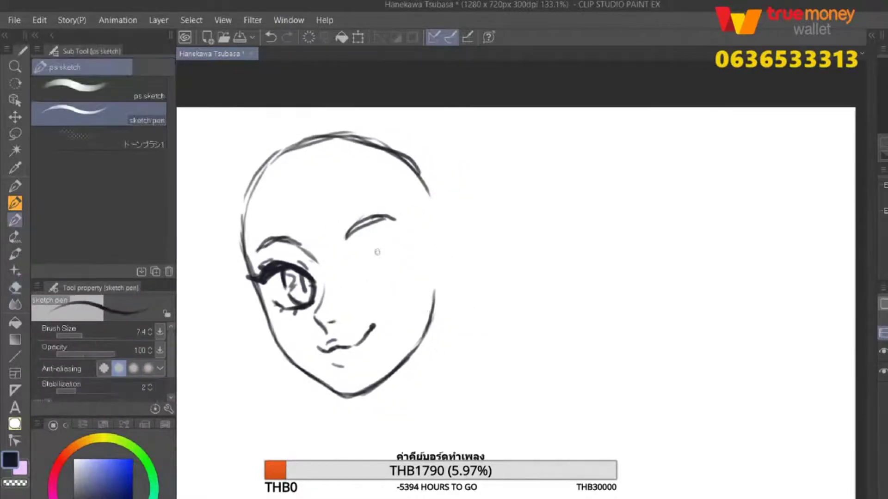
mouse_move(354, 281)
mouse_down()
mouse_move(412, 246)
mouse_move(396, 250)
mouse_up()
Sketch long pointed bangs falling across the forehead between the two eyes.
mouse_move(277, 167)
mouse_down()
mouse_move(262, 193)
mouse_move(305, 287)
mouse_up()
drag(284, 195, 341, 307)
drag(296, 216, 345, 262)
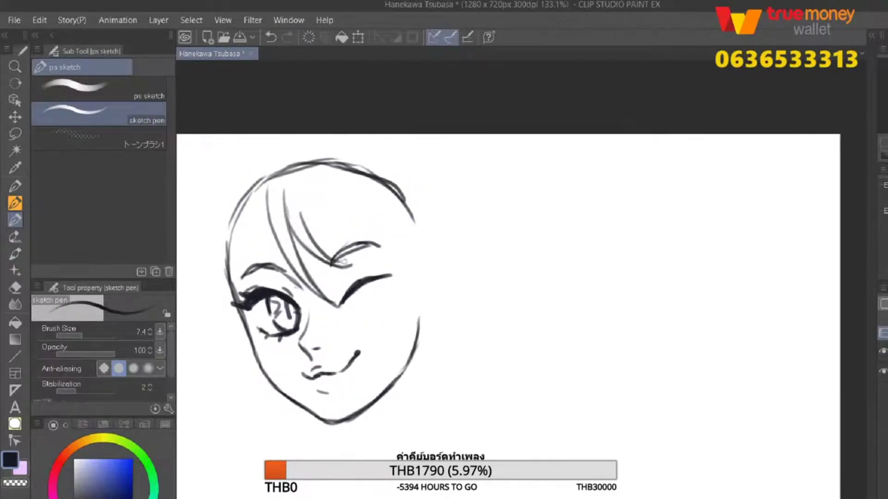
drag(324, 231, 315, 287)
drag(296, 252, 374, 234)
key(ctrl+z)
mouse_move(316, 287)
mouse_down()
mouse_move(315, 267)
mouse_move(342, 285)
mouse_up()
key(ctrl+z)
Draw the hair strands framing the right side of the face down past the cheek.
mouse_move(323, 250)
mouse_down()
mouse_move(375, 283)
mouse_move(386, 342)
mouse_up()
drag(356, 247, 372, 374)
key(ctrl+z)
drag(396, 293, 365, 394)
key(ctrl+z)
Draw the hair strands at the left temple and erase the overlapping head outline there.
mouse_move(261, 225)
mouse_down()
mouse_move(229, 300)
mouse_move(233, 324)
mouse_up()
drag(238, 289, 232, 325)
key(e)
mouse_move(252, 213)
mouse_down()
mouse_move(231, 258)
mouse_move(221, 333)
mouse_up()
key(p)
drag(236, 245, 227, 326)
Add side locks curving from the left temple down along the cheek toward the jaw.
mouse_move(231, 287)
mouse_down()
mouse_move(234, 363)
mouse_move(266, 399)
mouse_up()
drag(234, 352, 273, 406)
drag(231, 375, 273, 405)
key(ctrl+z)
key(ctrl+z)
drag(226, 361, 271, 403)
drag(226, 380, 283, 444)
drag(249, 392, 294, 447)
Draw the outer left side lock with curved tips sweeping in below the jaw.
mouse_move(200, 275)
mouse_down()
mouse_move(217, 428)
mouse_move(214, 400)
mouse_up()
key(ctrl+z)
drag(217, 356, 249, 445)
key(ctrl+z)
key(ctrl+z)
drag(212, 378, 264, 458)
drag(227, 391, 276, 460)
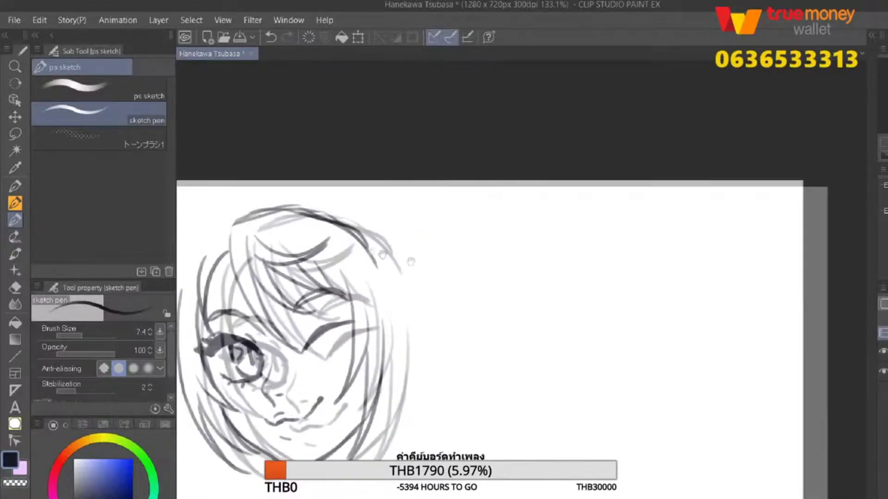
Sketch a wide outer hair curve to the left of the side locks.
scroll(416, 301, down, 5)
key(k)
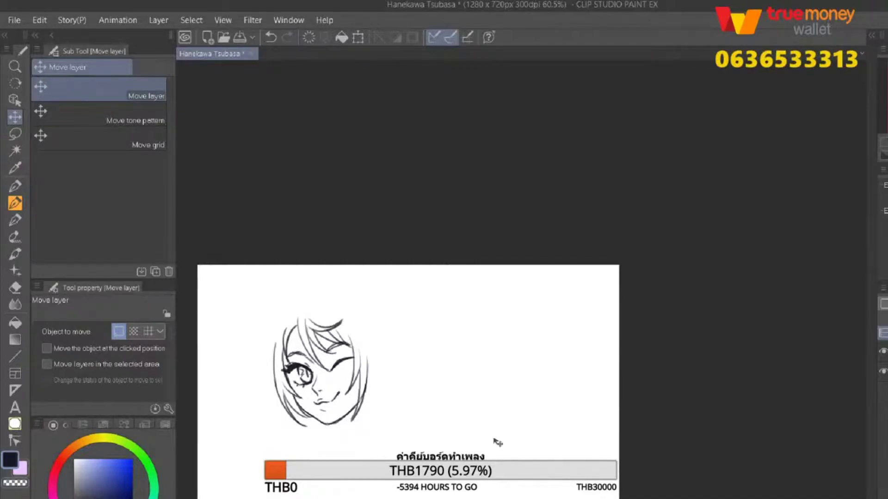
scroll(418, 312, up, 2)
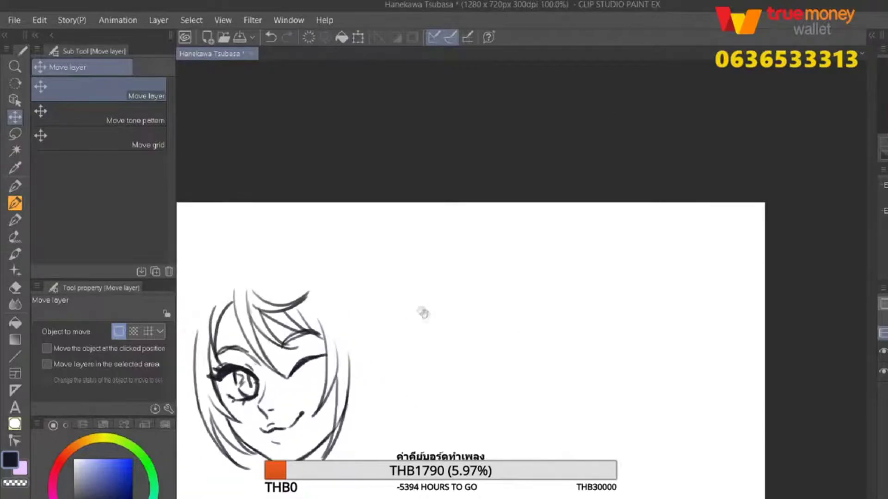
key(p)
drag(238, 287, 209, 393)
drag(244, 296, 210, 393)
key(ctrl+z)
mouse_move(241, 299)
mouse_down()
mouse_move(206, 372)
mouse_move(231, 317)
mouse_move(213, 346)
mouse_up()
drag(249, 286, 242, 310)
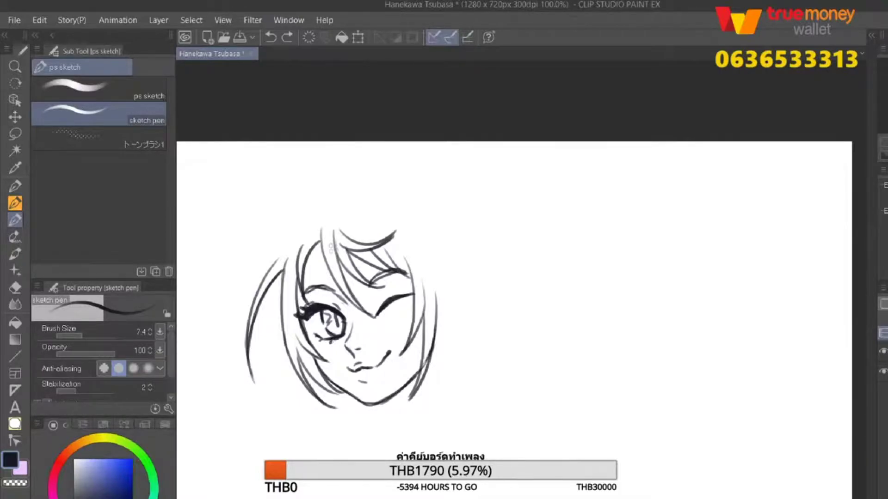
mouse_move(354, 372)
mouse_down()
mouse_move(367, 380)
mouse_move(374, 370)
mouse_up()
key(ctrl+z)
scroll(403, 269, down, 3)
scroll(356, 361, up, 4)
key(ctrl+y)
key(ctrl+z)
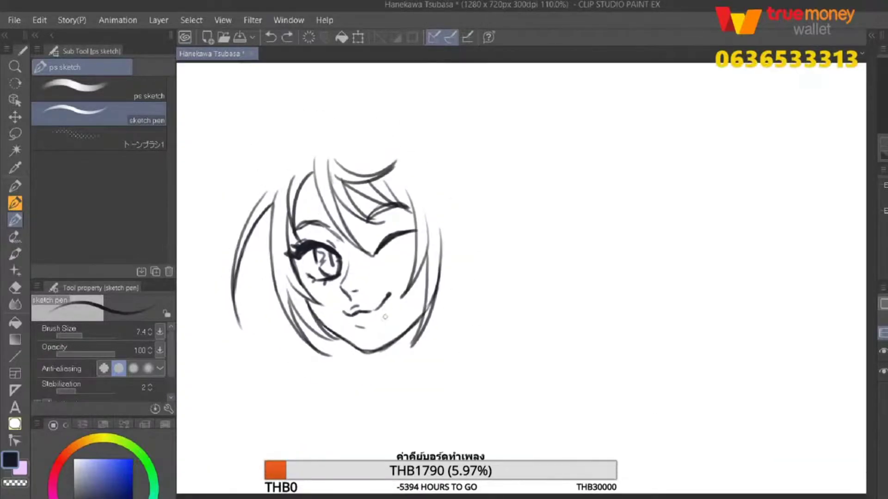
key(ctrl+z)
Add a crease mark and lash detail to the winking eye and clean up its lines with the eraser.
mouse_move(381, 262)
mouse_down()
mouse_move(351, 295)
mouse_move(363, 287)
mouse_up()
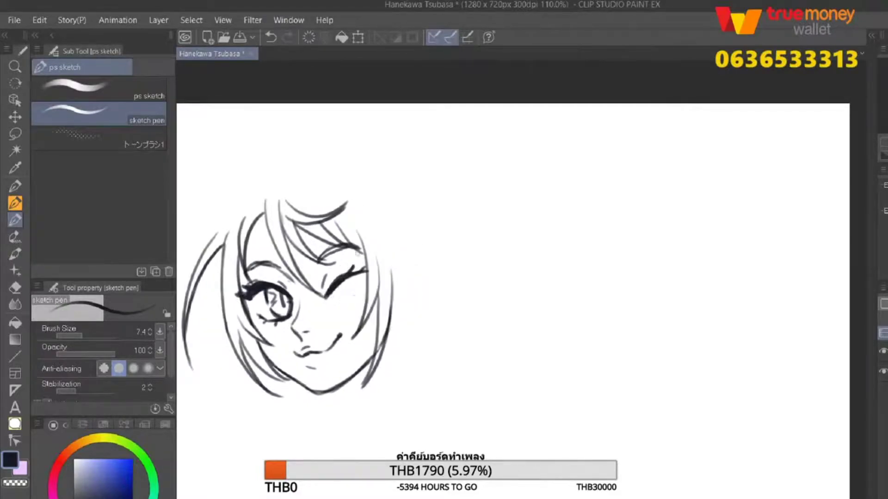
key(e)
mouse_move(332, 287)
mouse_down()
mouse_move(319, 305)
mouse_move(329, 305)
mouse_move(316, 294)
mouse_move(331, 295)
mouse_up()
key(p)
key(e)
key(p)
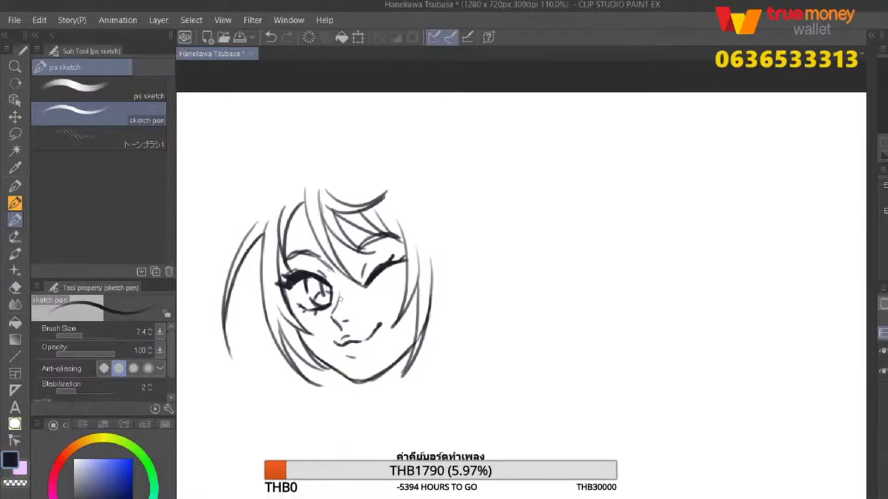
Draw long hair strands down the right side of the head and neck, with a short line beneath the jaw.
drag(392, 210, 387, 223)
drag(410, 191, 435, 263)
drag(413, 375, 423, 455)
drag(422, 370, 431, 458)
drag(428, 424, 411, 396)
Sketch the back of a raised hand beneath the left side of the chin.
drag(324, 369, 429, 370)
mouse_move(330, 388)
mouse_down()
mouse_move(385, 351)
mouse_move(451, 397)
mouse_up()
key(ctrl+z)
mouse_move(350, 374)
mouse_down()
mouse_move(362, 404)
mouse_move(397, 395)
mouse_move(390, 433)
mouse_up()
key(ctrl+z)
Sketch the curled fingers of the hand below the chin.
drag(424, 397, 415, 446)
drag(397, 434, 418, 437)
mouse_move(437, 389)
mouse_down()
mouse_move(443, 438)
mouse_move(412, 458)
mouse_up()
key(ctrl+z)
key(ctrl+z)
drag(427, 411, 419, 447)
key(ctrl+z)
mouse_move(426, 416)
mouse_down()
mouse_move(415, 456)
mouse_move(419, 443)
mouse_up()
key(ctrl+z)
key(ctrl+z)
key(ctrl+z)
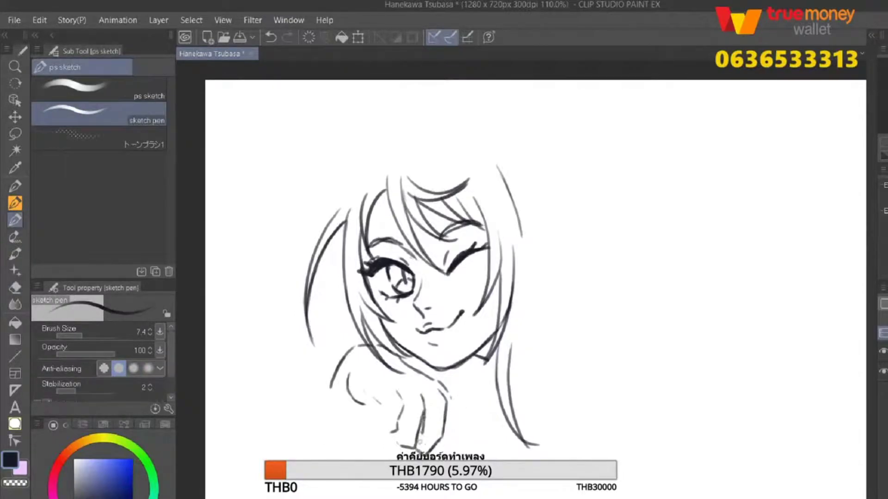
Erase the knuckle and outer edge of the finger nearest the neck and reshape them.
drag(445, 389, 437, 442)
key(ctrl+z)
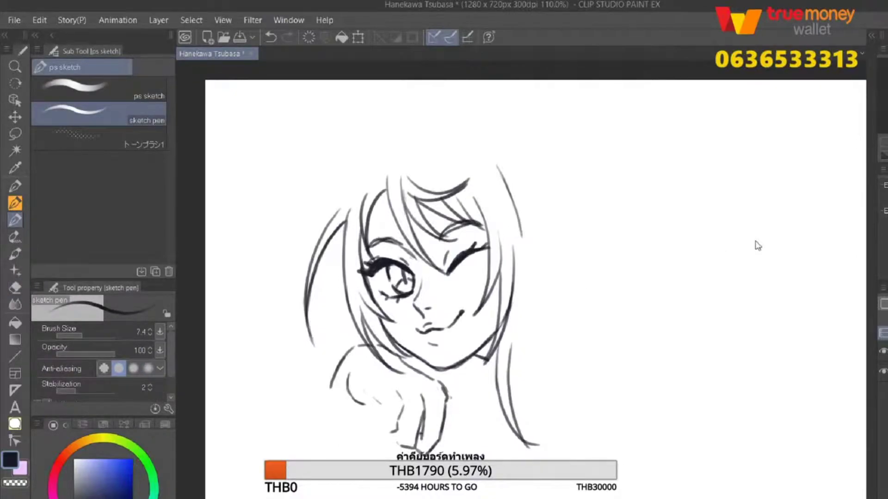
key(e)
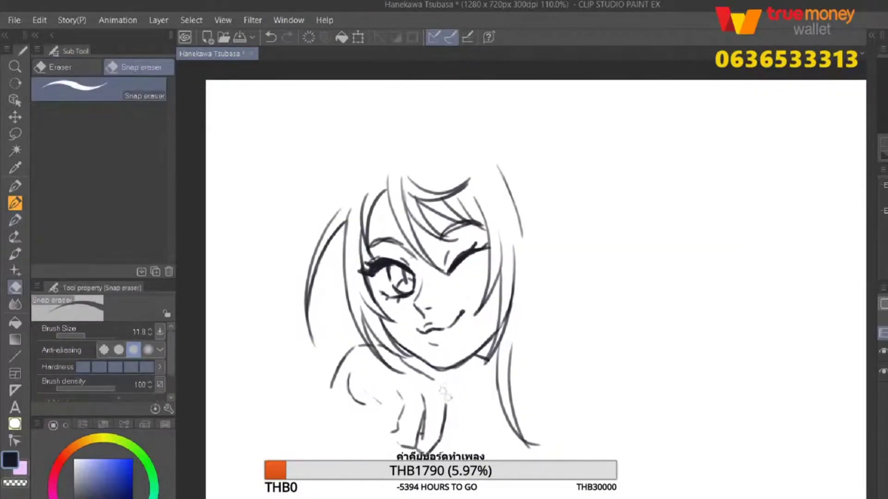
mouse_move(443, 391)
mouse_down()
mouse_move(424, 377)
mouse_move(437, 428)
mouse_move(414, 440)
mouse_up()
key(p)
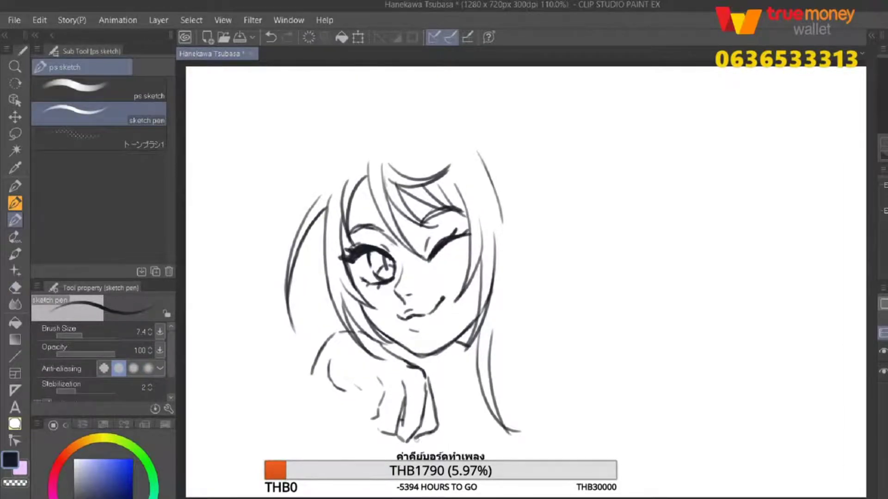
Draw the remaining curled fingers to complete the left side of the fist.
mouse_move(385, 392)
mouse_down()
mouse_move(372, 445)
mouse_move(394, 437)
mouse_move(378, 412)
mouse_move(375, 428)
mouse_up()
key(ctrl+z)
drag(363, 393, 357, 413)
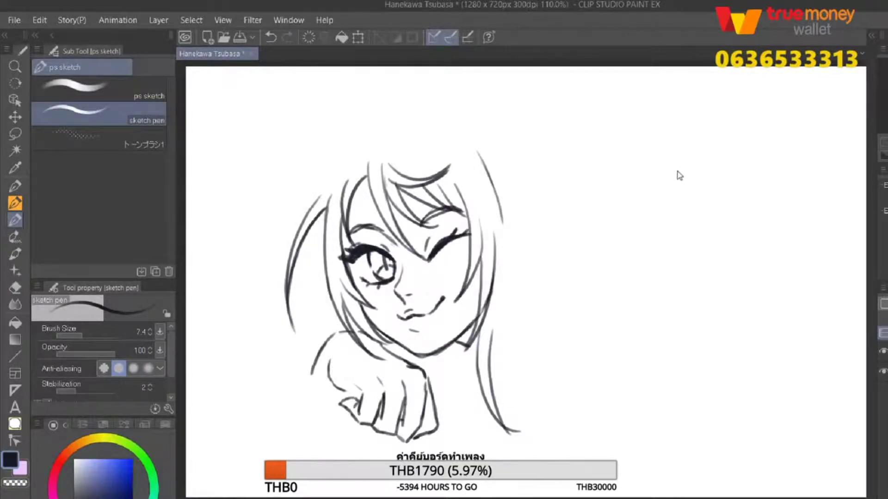
Erase the curve at the left side of the palm and redraw it running into the little finger.
key(e)
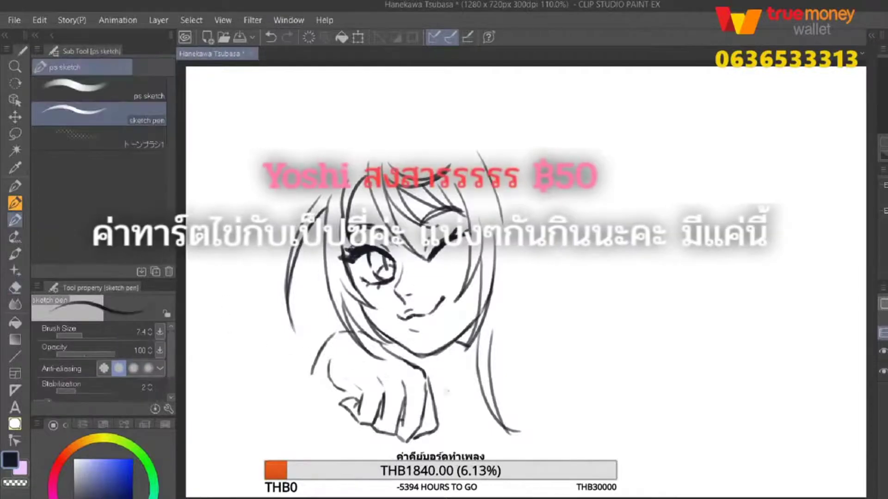
drag(329, 361, 354, 391)
key(ctrl+z)
key(ctrl+z)
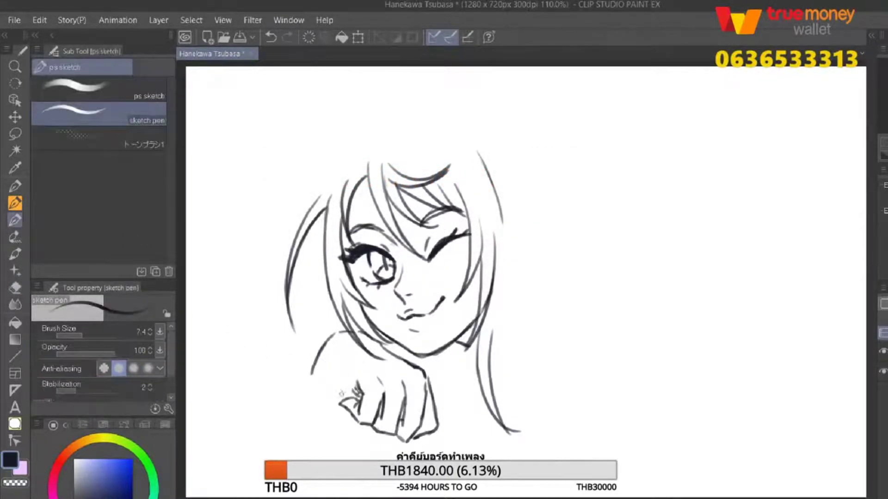
key(p)
drag(347, 384, 360, 396)
drag(323, 363, 356, 396)
Flip the canvas view horizontally and erase the wrist arc behind the fist.
key(h)
key(e)
drag(302, 388, 299, 427)
key(p)
key(e)
key(p)
key(e)
mouse_move(309, 371)
mouse_down()
mouse_move(299, 393)
mouse_move(376, 331)
mouse_up()
key(p)
key(ctrl+z)
key(p)
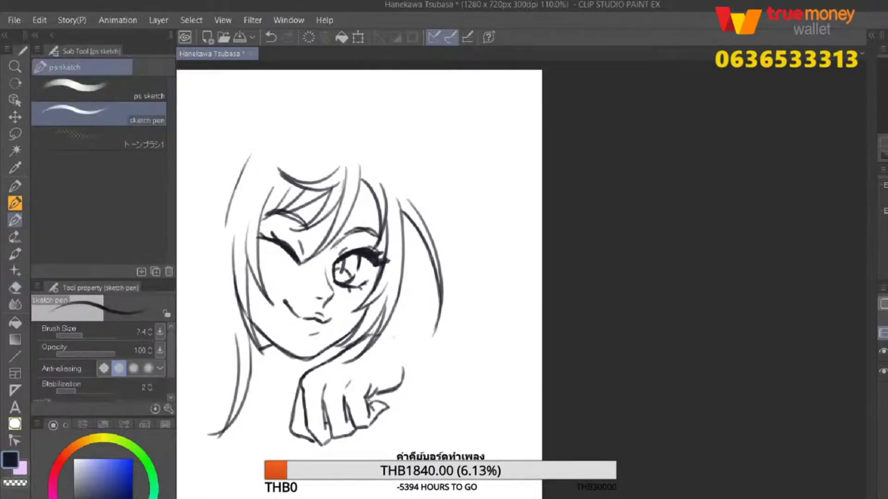
drag(392, 329, 427, 376)
key(ctrl+z)
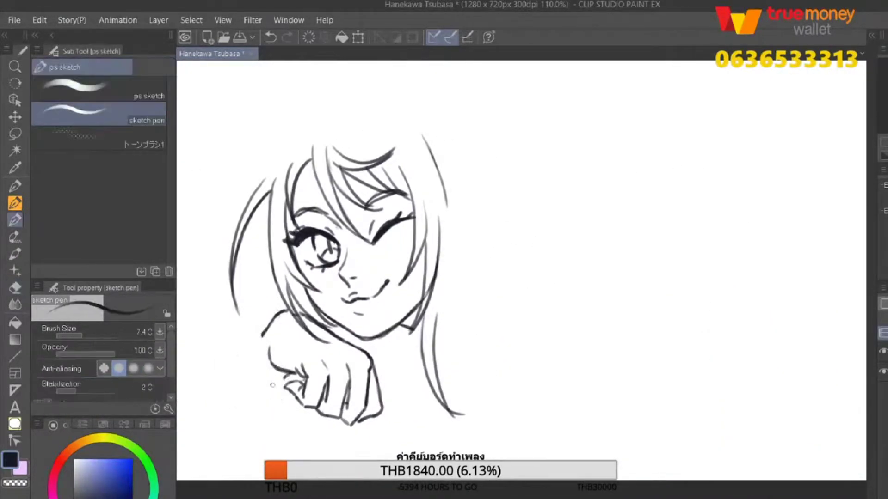
key(ctrl+z)
Lasso the fist and transform it, rotating it slightly beneath the chin.
key(ctrl+minus)
key(m)
mouse_move(253, 326)
mouse_down()
mouse_move(326, 334)
mouse_move(319, 363)
mouse_up()
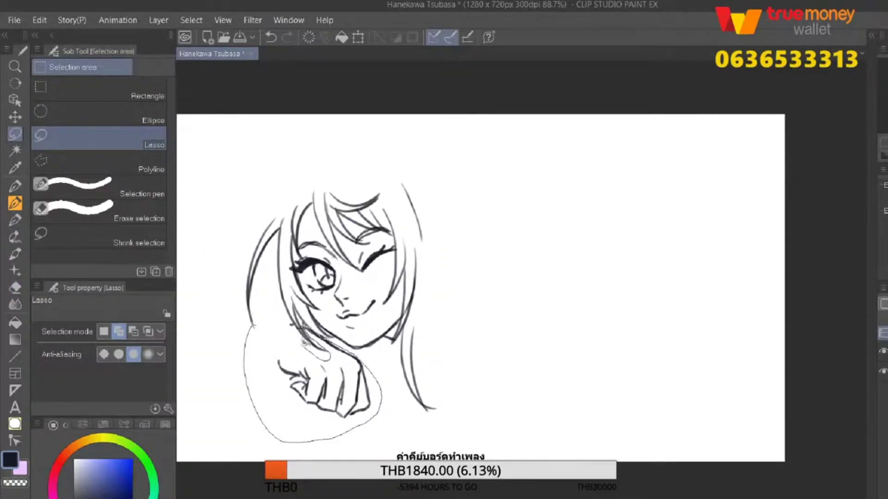
key(ctrl+t)
mouse_move(384, 411)
mouse_down()
mouse_move(354, 394)
mouse_move(356, 402)
mouse_up()
scroll(356, 402, down, 1)
scroll(423, 416, up, 1)
mouse_move(259, 444)
mouse_down()
mouse_move(230, 438)
mouse_move(249, 446)
mouse_up()
key(Return)
key(p)
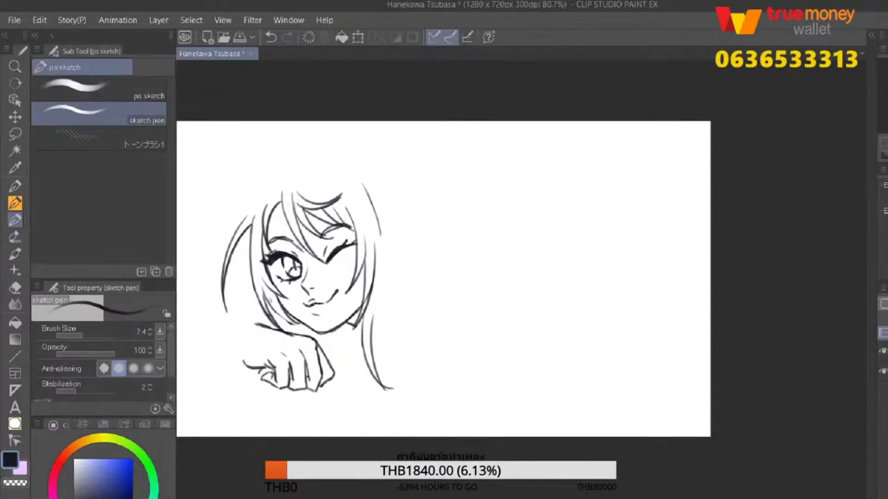
Draw the rounded back of the hand with the wrist lines, and add a thumb tip below the curled fingers.
mouse_move(240, 344)
mouse_down()
mouse_move(224, 353)
mouse_move(223, 406)
mouse_up()
key(ctrl+z)
key(ctrl+z)
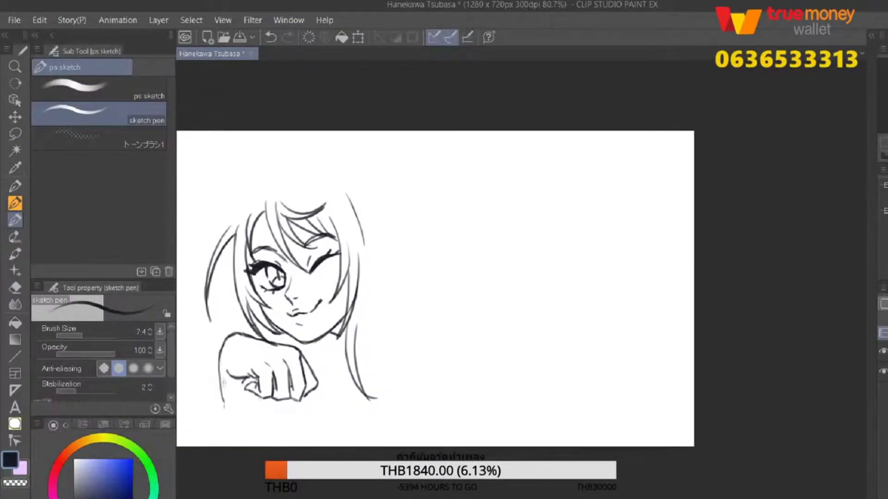
key(ctrl+z)
drag(305, 365, 286, 335)
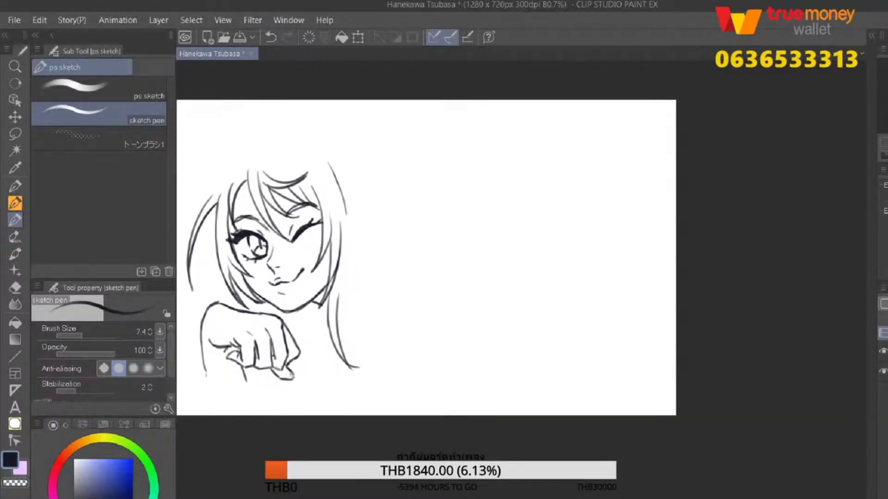
key(e)
key(p)
Reshape the back of the hand with a flatter top edge and remove the wrist lines below the fist.
drag(202, 337, 214, 392)
key(e)
key(p)
mouse_move(204, 319)
mouse_down()
mouse_move(235, 310)
mouse_move(192, 351)
mouse_move(223, 312)
mouse_move(206, 357)
mouse_up()
key(e)
key(p)
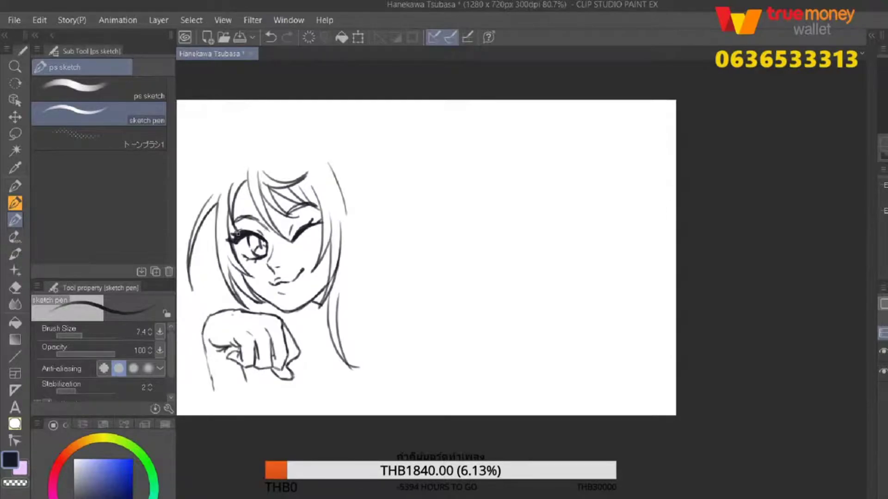
key(ctrl+z)
key(ctrl+y)
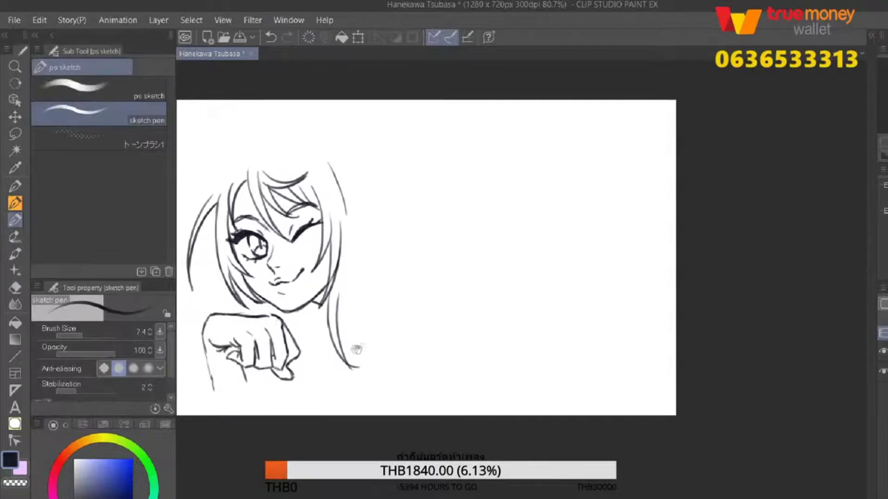
drag(350, 346, 382, 366)
drag(245, 408, 267, 396)
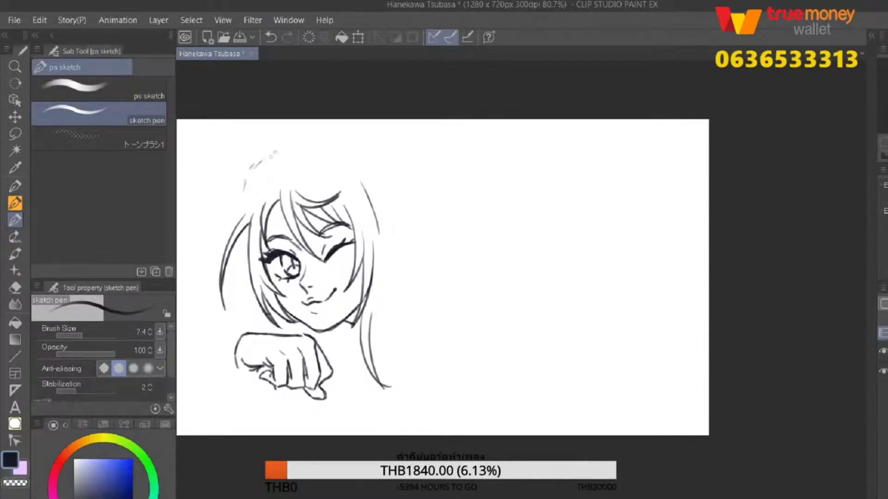
Redraw the outer hair locks beside the winking eye with an outward-flicked tip, and sketch the crown outline.
drag(279, 152, 247, 198)
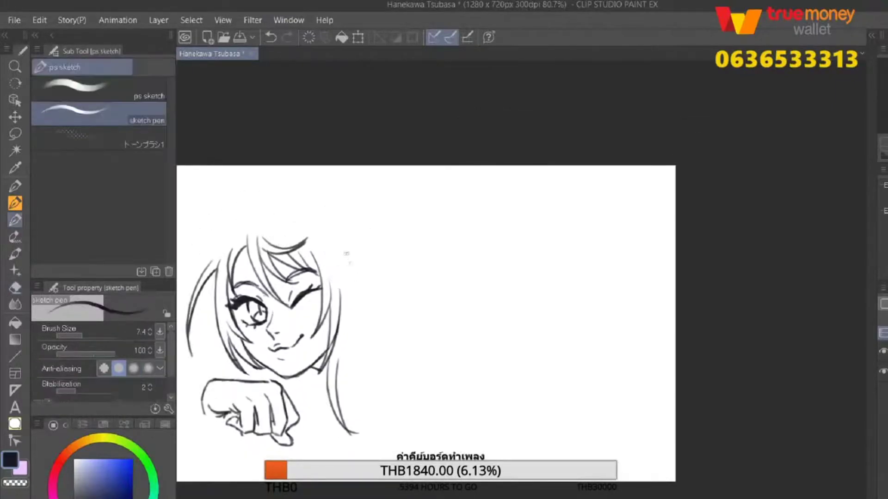
mouse_move(342, 248)
mouse_down()
mouse_move(354, 284)
mouse_move(378, 309)
mouse_move(336, 388)
mouse_up()
key(ctrl+z)
drag(343, 338, 337, 377)
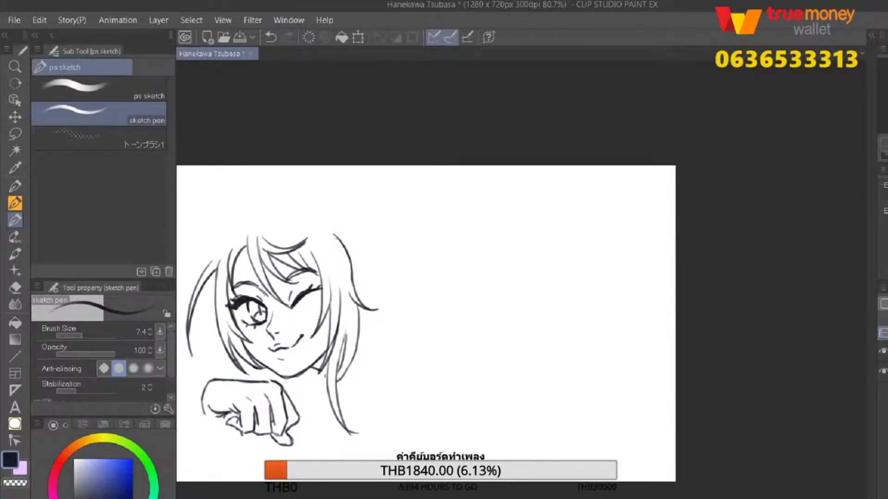
mouse_move(360, 244)
mouse_down()
mouse_move(376, 254)
mouse_move(388, 309)
mouse_up()
drag(304, 191, 332, 210)
drag(264, 279, 252, 283)
mouse_move(252, 283)
mouse_down()
mouse_move(283, 247)
mouse_move(322, 232)
mouse_move(362, 241)
mouse_up()
Draw a pointed cat ear with inner fur on the open-eye side of the head.
drag(273, 252, 248, 244)
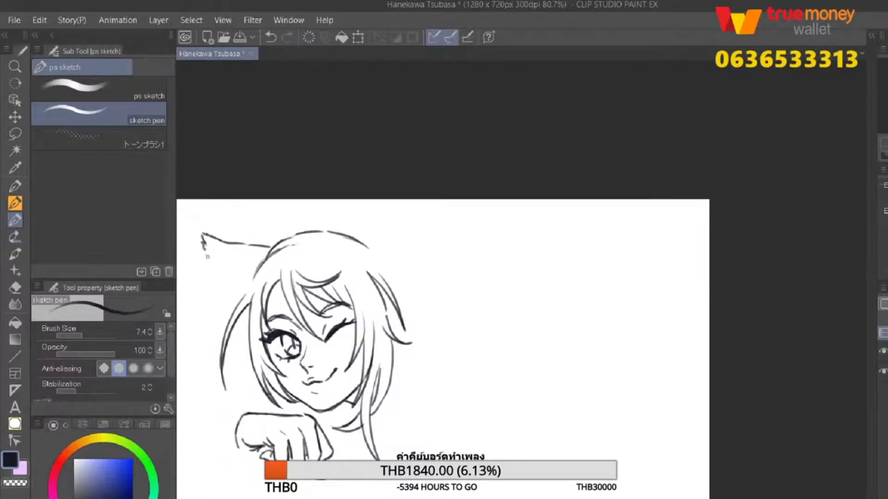
key(ctrl+z)
mouse_move(217, 247)
mouse_down()
mouse_move(258, 266)
mouse_move(242, 282)
mouse_up()
drag(248, 279, 238, 293)
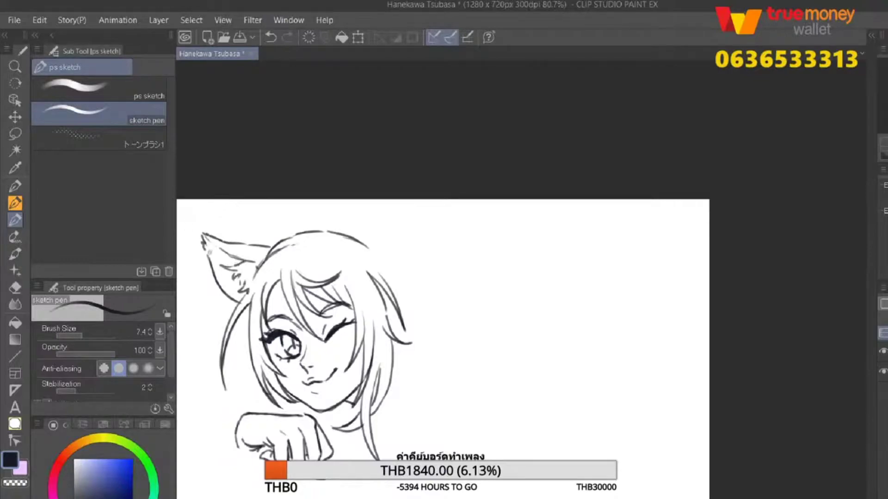
Try extra hair strands hanging beneath the cat ear and inside the side lock.
drag(232, 305, 282, 320)
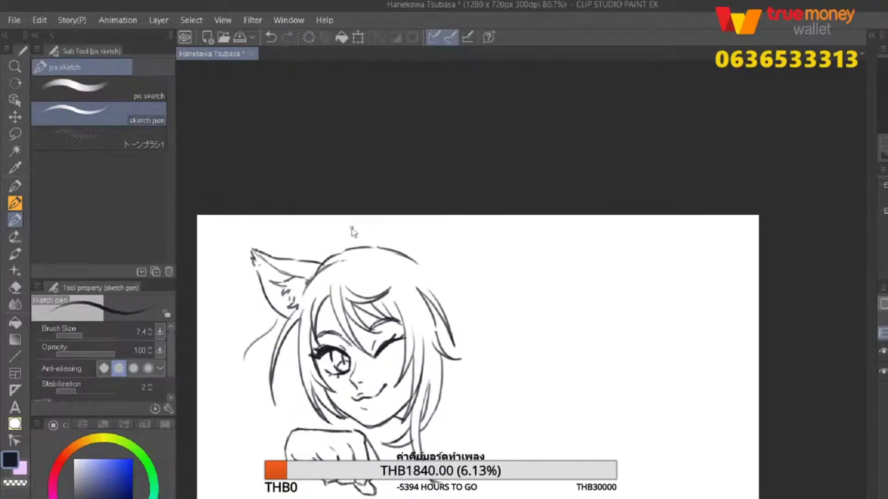
key(e)
key(p)
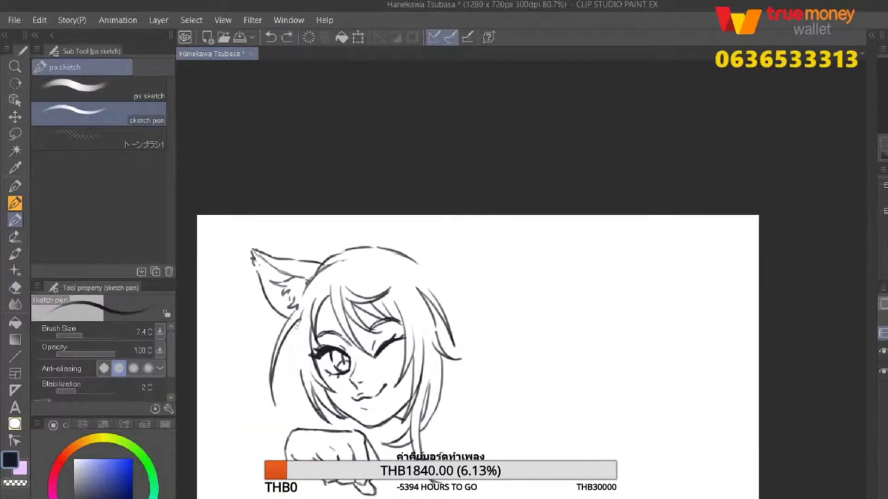
drag(300, 344, 298, 388)
key(ctrl+z)
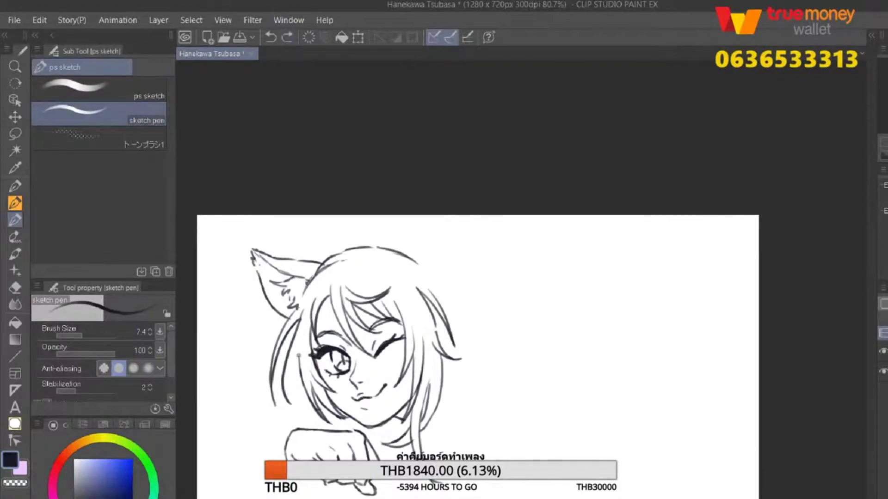
scroll(369, 265, down, 2)
drag(310, 330, 311, 379)
key(ctrl+z)
drag(309, 342, 303, 416)
key(ctrl+z)
mouse_move(309, 377)
mouse_down()
mouse_move(306, 423)
mouse_move(275, 412)
mouse_move(276, 375)
mouse_move(274, 391)
mouse_up()
Erase the overlapping hair line beside the open eye and refine the inner strands of the side lock.
key(e)
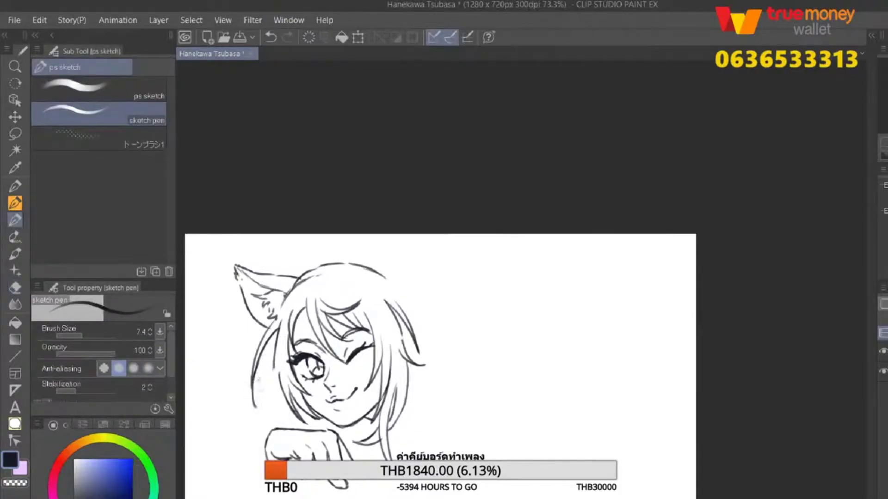
drag(278, 337, 278, 344)
key(p)
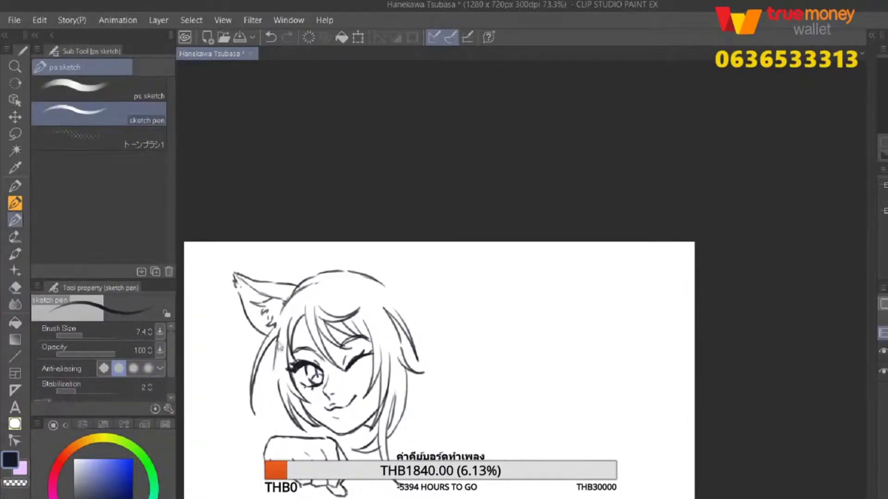
key(ctrl+z)
key(ctrl+y)
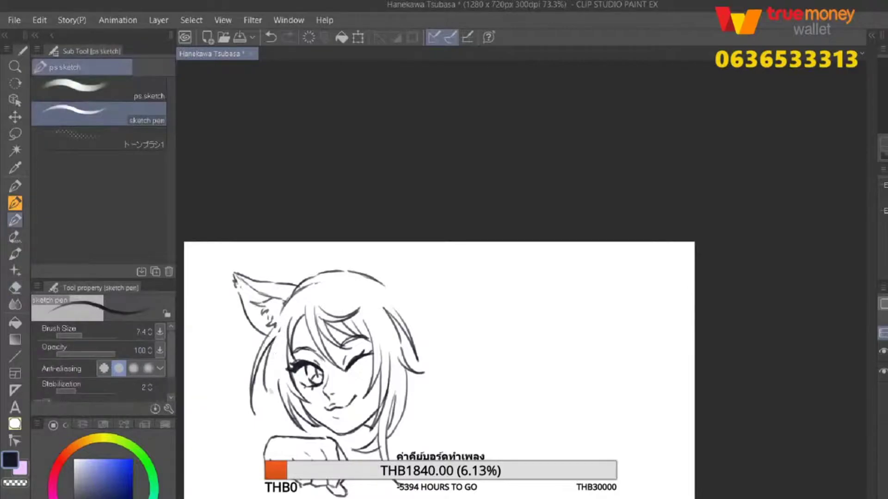
key(ctrl+y)
key(ctrl+y)
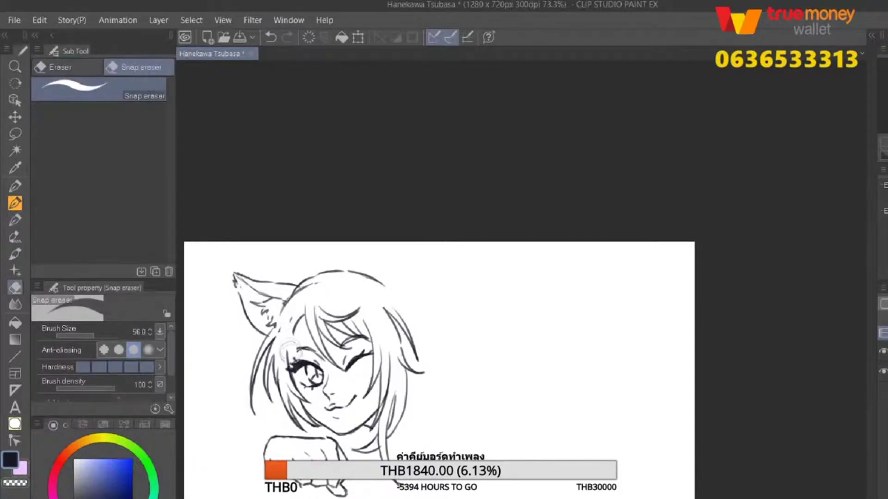
key(ctrl+z)
key(ctrl+y)
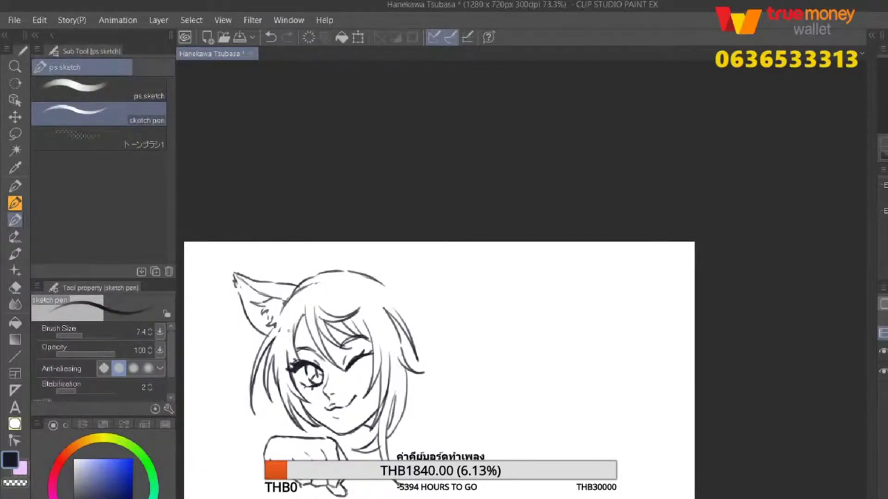
Erase the crown outline and redraw it as a higher arc starting from the cat ear.
scroll(439, 370, down, 1)
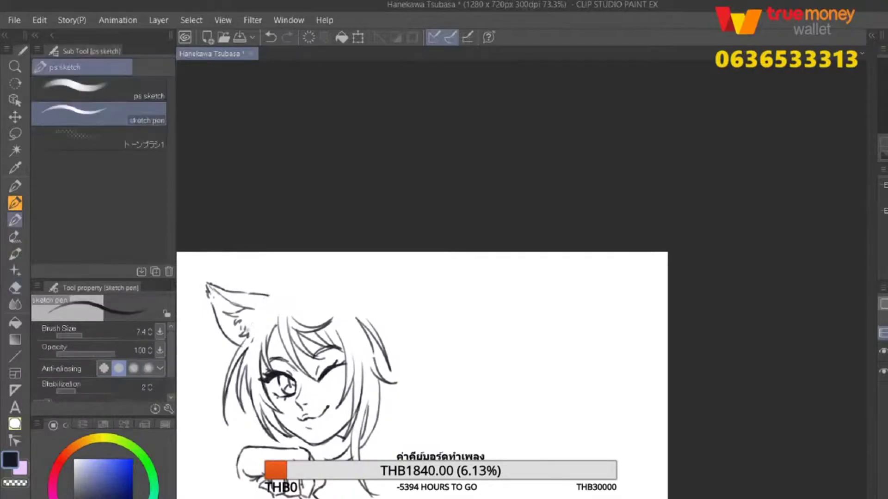
drag(307, 294, 359, 314)
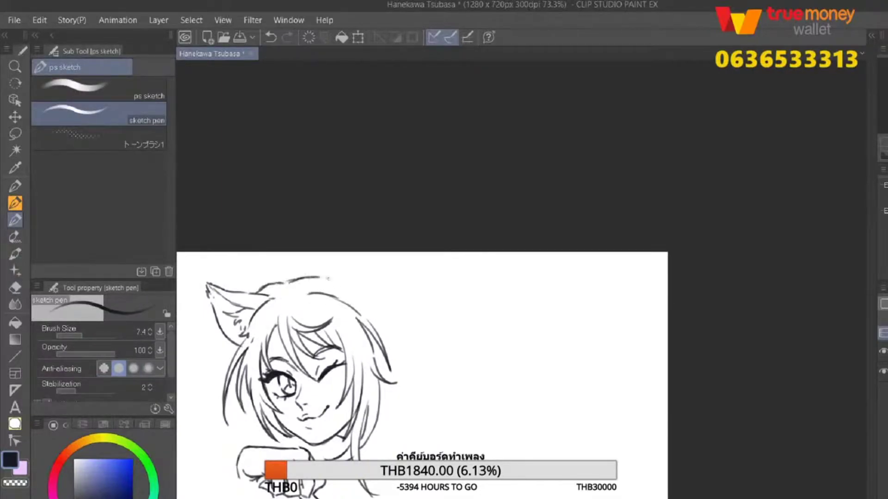
scroll(416, 370, up, 2)
key(e)
key(p)
key(ctrl+z)
drag(263, 309, 388, 284)
key(ctrl+z)
key(ctrl+z)
Draw a second pointed cat ear on the winking side of the head.
key(e)
key(p)
mouse_move(353, 322)
mouse_down()
mouse_move(392, 388)
mouse_move(370, 324)
mouse_move(380, 388)
mouse_up()
key(ctrl+z)
click(366, 321)
key(ctrl+z)
key(ctrl+z)
key(ctrl+z)
mouse_move(359, 312)
mouse_down()
mouse_move(348, 298)
mouse_move(397, 281)
mouse_move(384, 356)
mouse_up()
key(ctrl+z)
drag(405, 305, 406, 274)
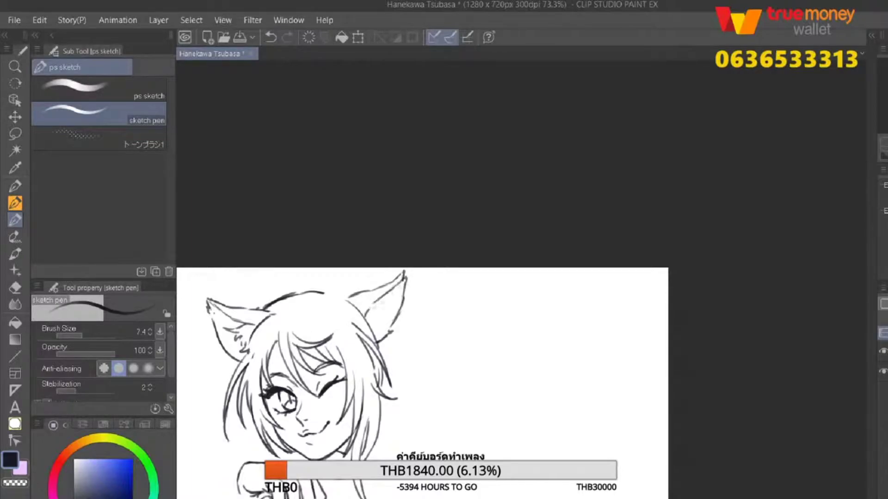
Erase the crown arc between the ears and redraw it smoothly with the canvas view flipped horizontally.
key(g)
key(p)
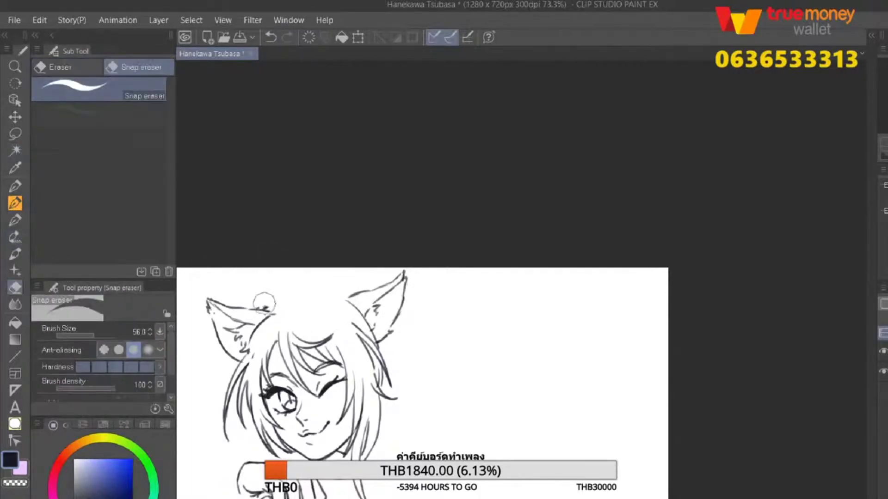
key(p)
key(h)
key(ctrl+z)
mouse_move(305, 252)
mouse_down()
mouse_move(354, 246)
mouse_move(342, 246)
mouse_move(398, 266)
mouse_up()
key(ctrl+z)
drag(345, 246, 399, 269)
Erase both cat ears, close the head outline and flip the canvas view back.
key(e)
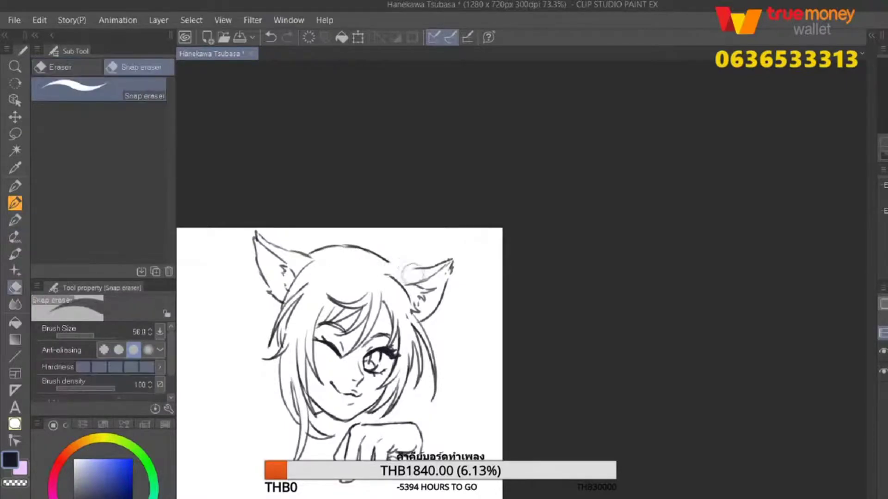
key(p)
key(h)
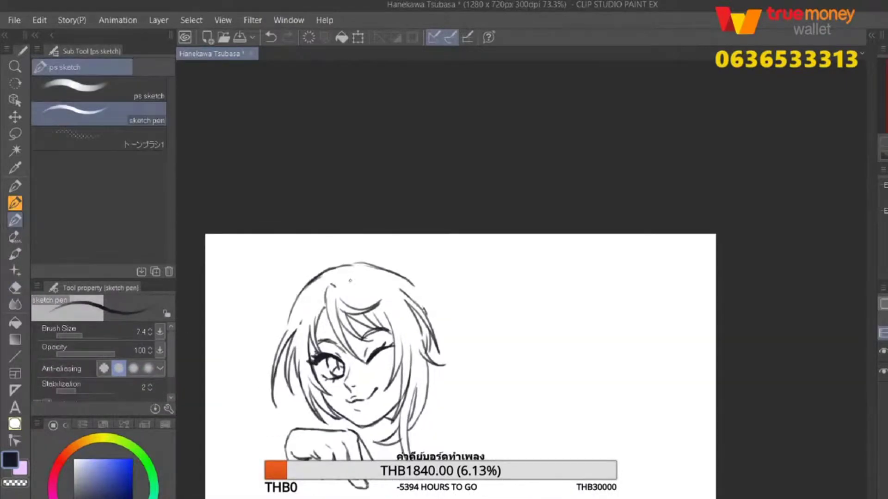
Add hair strands fanning out from the parting at the crown.
drag(402, 267, 355, 244)
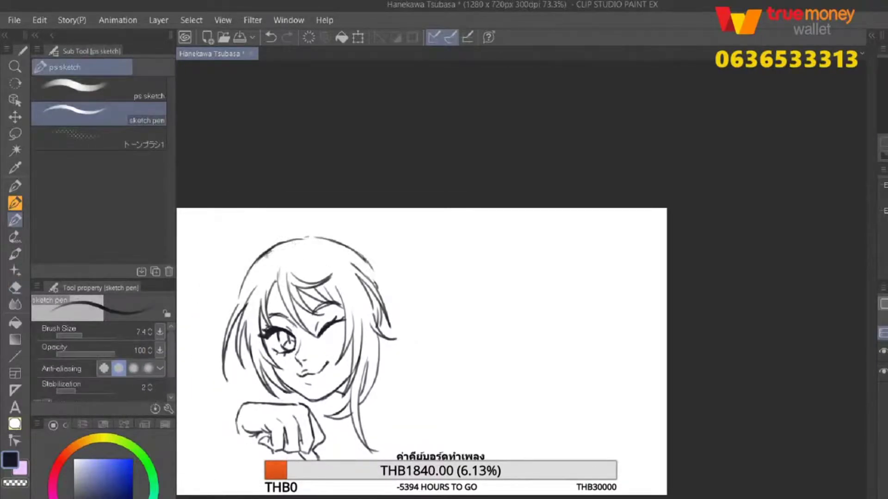
drag(257, 267, 246, 290)
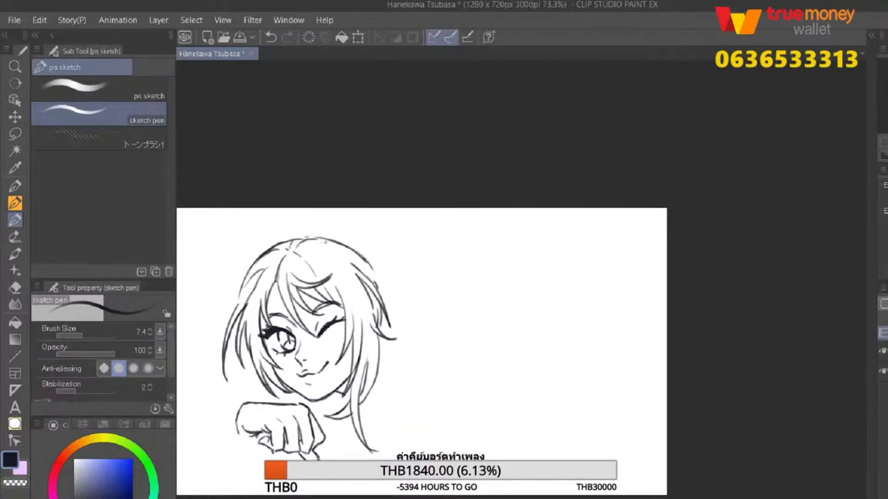
scroll(257, 279, up, 1)
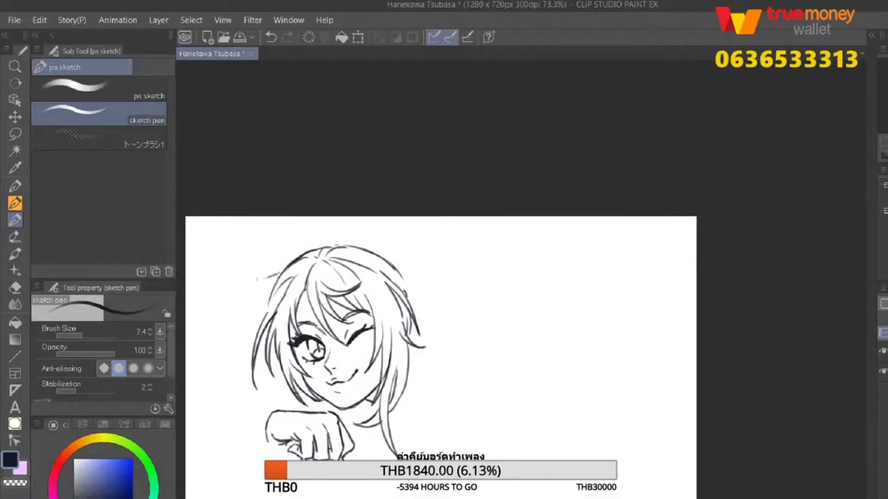
Draw a new outward-pointing cat ear on the open-eye side and check the head in the flipped view.
drag(276, 274, 215, 284)
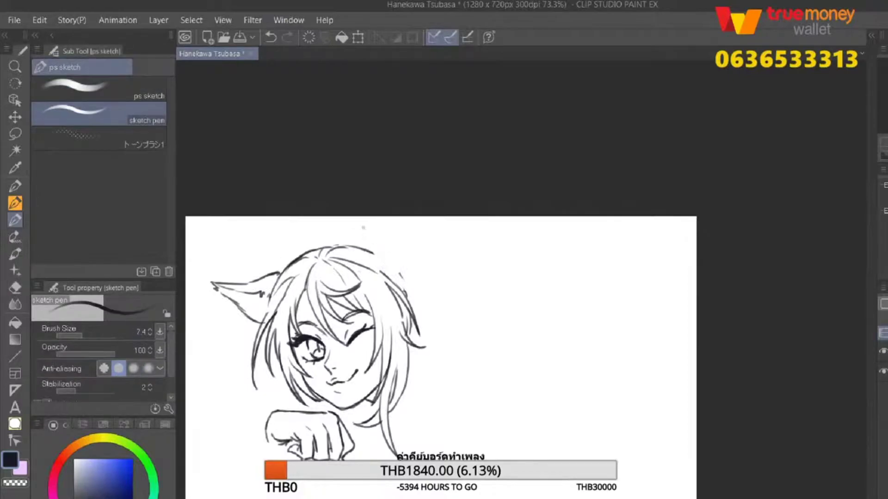
key(ctrl+z)
drag(373, 252, 362, 222)
key(ctrl+z)
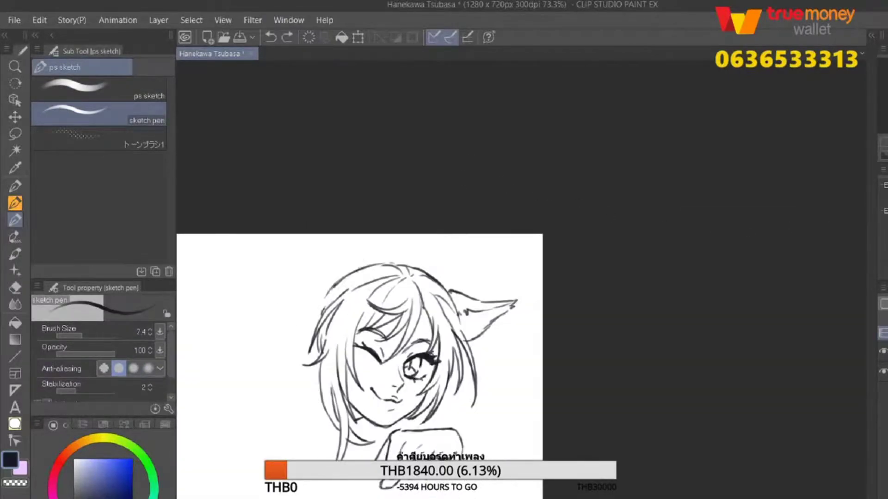
drag(401, 283, 382, 311)
scroll(436, 341, down, 3)
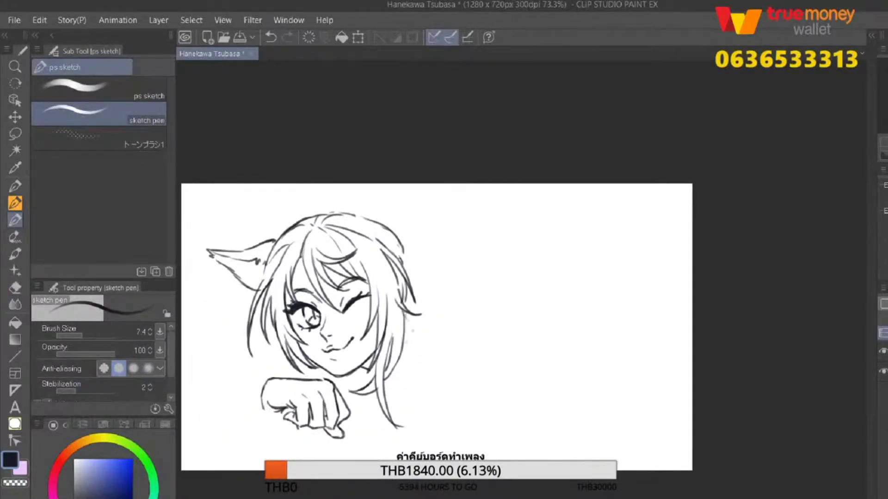
Sketch the hair ends beside the neck on the winking side and erase the excess strokes.
key(ctrl+z)
key(e)
key(p)
key(e)
key(p)
key(e)
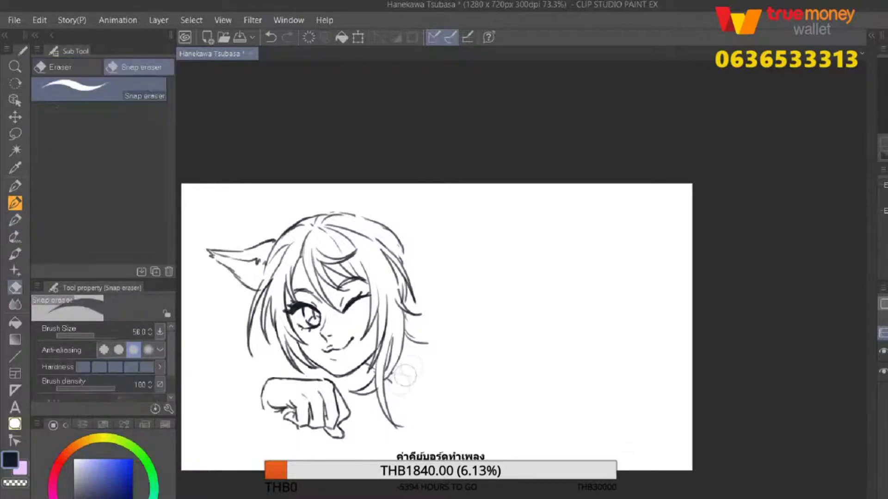
key(p)
Draw the raised shoulder and upper arm behind the hair, with a long lock flowing from the head over it.
mouse_move(411, 334)
mouse_down()
mouse_move(444, 304)
mouse_move(471, 319)
mouse_up()
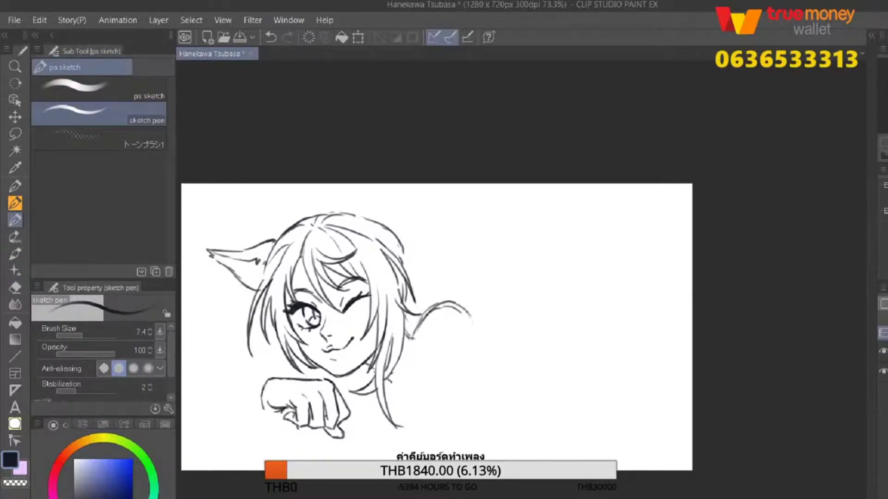
drag(410, 276, 458, 297)
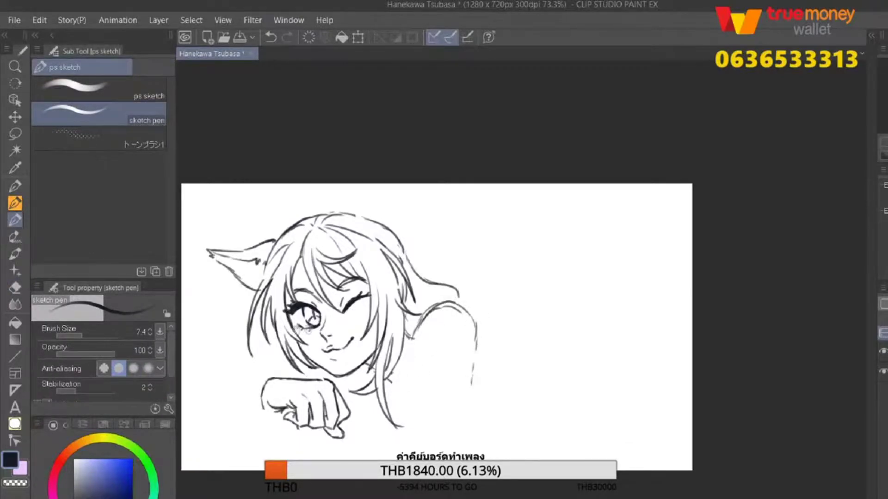
drag(437, 327, 481, 317)
key(ctrl+z)
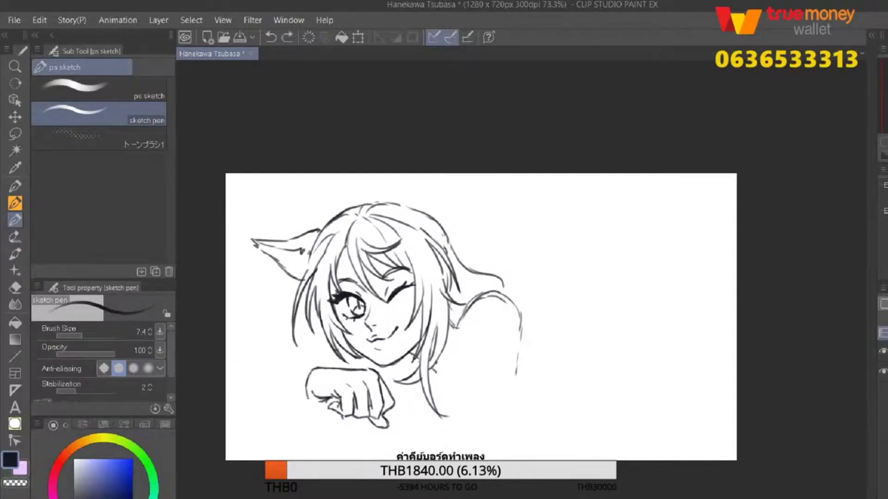
Add wrist lines beneath the fist and check the sketch in the flipped view.
mouse_move(306, 395)
mouse_down()
mouse_move(326, 425)
mouse_move(327, 447)
mouse_up()
drag(351, 415, 354, 432)
key(h)
key(ctrl+z)
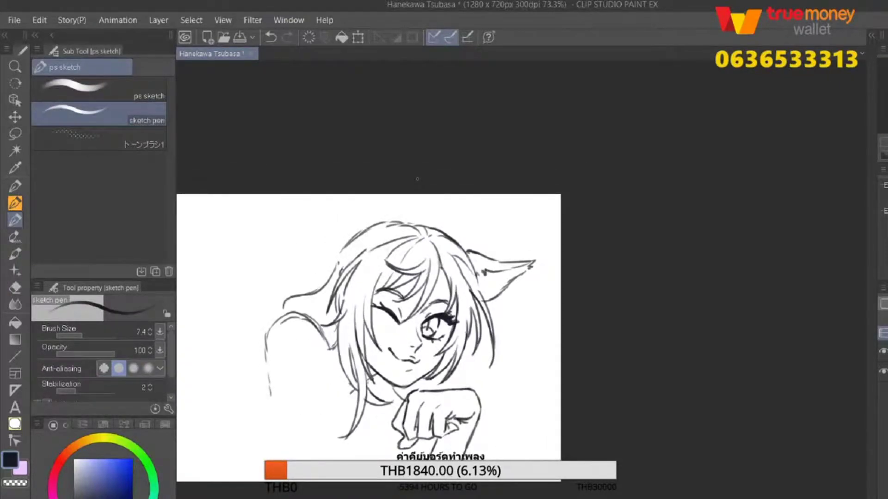
Redraw the hair parting at the crown with rounded strands falling to both sides.
drag(370, 277, 362, 304)
mouse_move(402, 250)
mouse_down()
mouse_move(417, 245)
mouse_move(461, 277)
mouse_move(467, 303)
mouse_move(420, 263)
mouse_up()
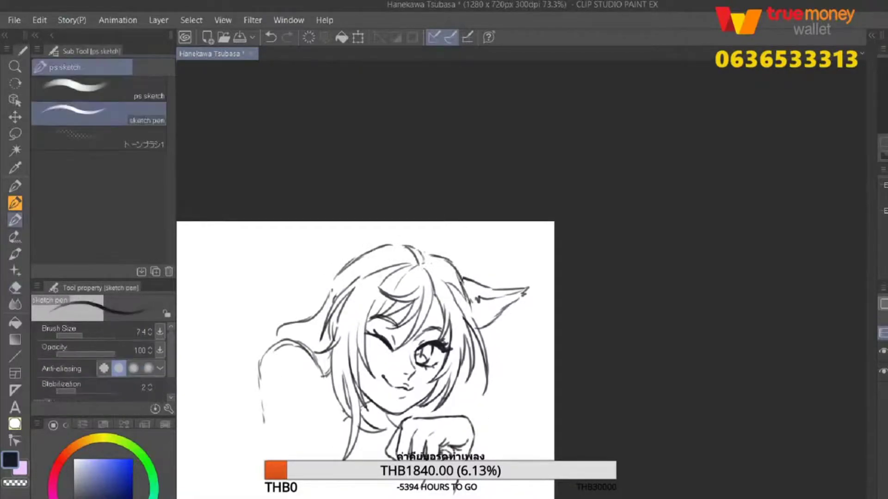
drag(340, 261, 396, 242)
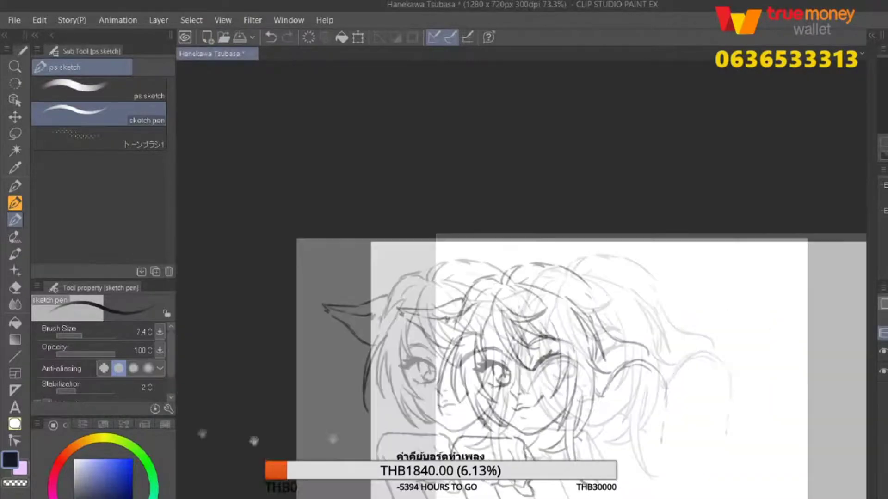
mouse_move(277, 363)
mouse_down()
mouse_move(280, 418)
mouse_move(296, 423)
mouse_up()
key(e)
key(p)
mouse_move(282, 393)
mouse_down()
mouse_move(317, 439)
mouse_move(315, 430)
mouse_up()
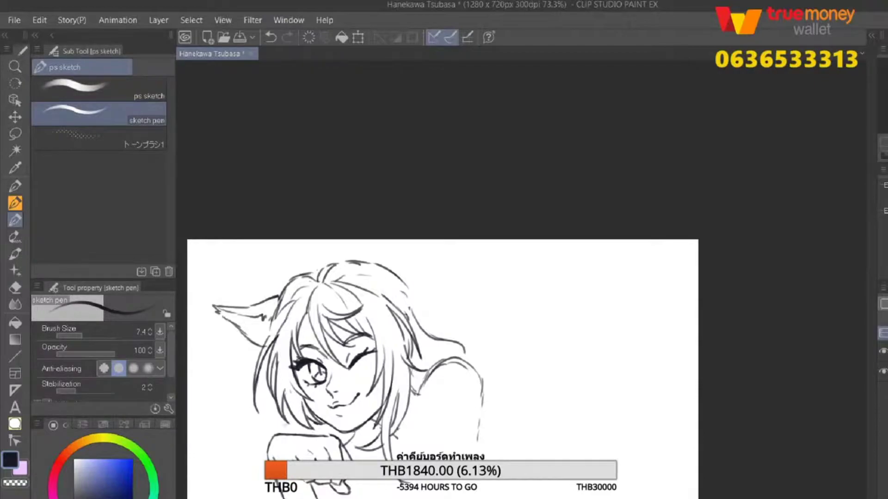
Replace the open-eye side's cat ear with a broader one and begin the other ear's upper edge.
key(e)
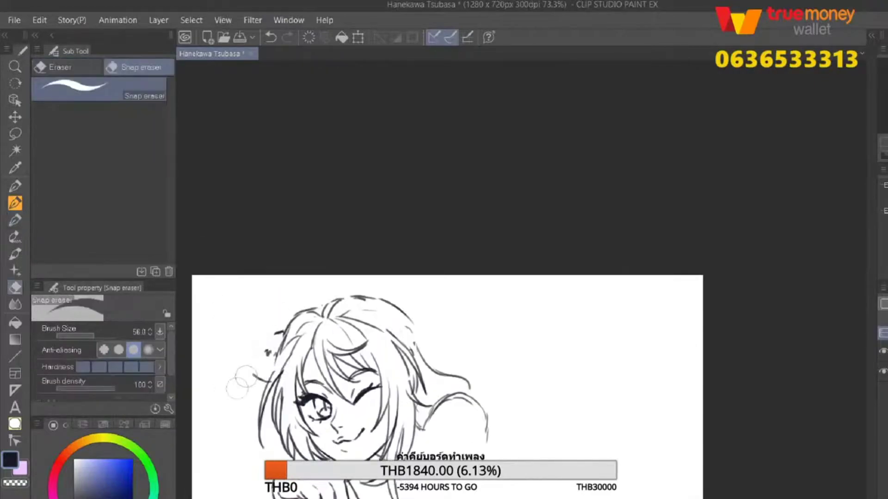
drag(273, 324, 289, 373)
key(p)
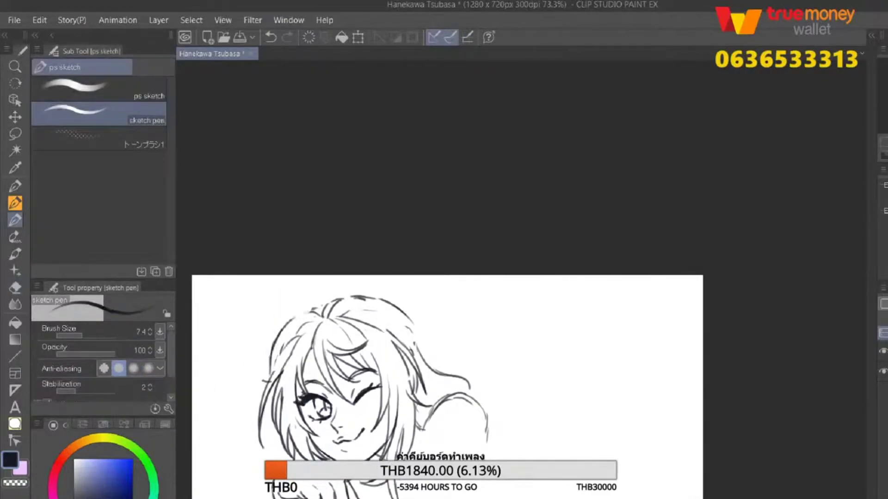
drag(294, 318, 351, 295)
mouse_move(287, 321)
mouse_down()
mouse_move(226, 331)
mouse_move(249, 365)
mouse_up()
drag(293, 316, 231, 332)
drag(370, 301, 414, 281)
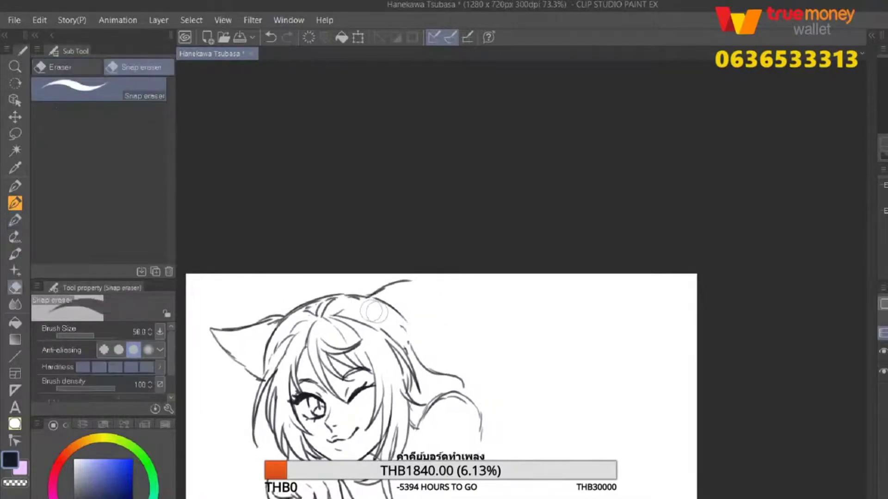
key(p)
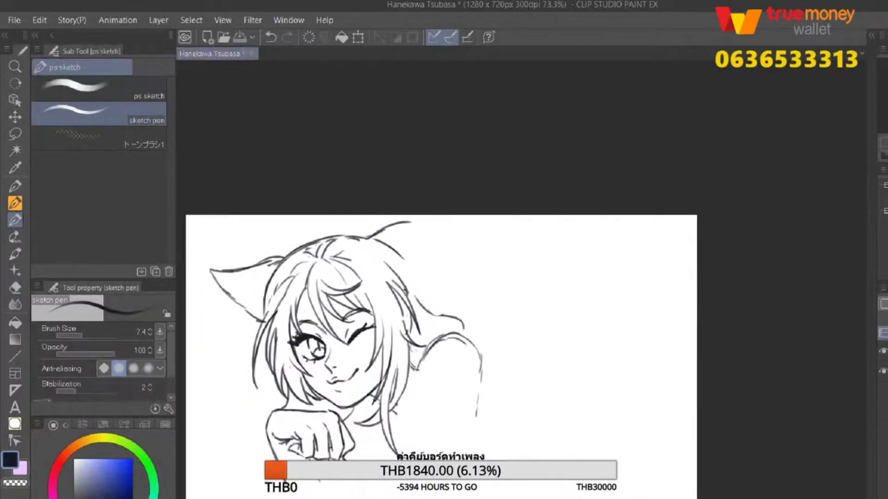
Erase the shoulder and outer lock on the winking side and redraw that hair as a rounded contour.
key(e)
drag(479, 402, 416, 298)
key(p)
key(ctrl+z)
mouse_move(423, 259)
mouse_down()
mouse_move(397, 298)
mouse_move(398, 319)
mouse_up()
key(ctrl+z)
drag(427, 277, 414, 343)
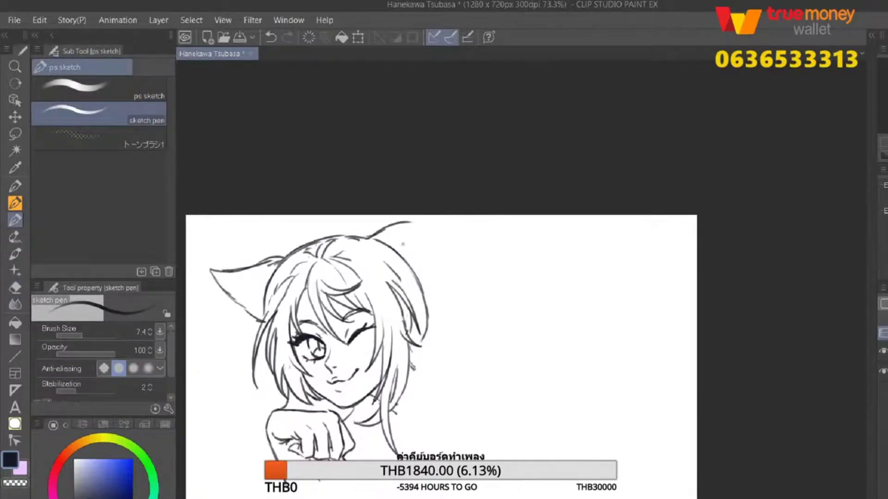
key(e)
mouse_move(439, 298)
mouse_down()
mouse_move(423, 335)
mouse_move(411, 287)
mouse_move(413, 365)
mouse_move(485, 360)
mouse_up()
key(p)
key(e)
key(p)
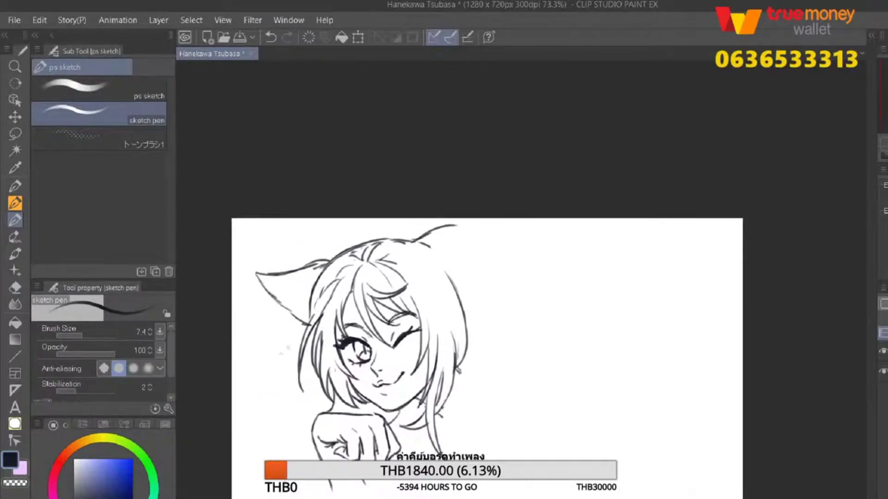
Add inner fur to the open-eye side's cat ear and a long curved strand sweeping across its base.
drag(319, 278, 298, 320)
key(ctrl+z)
mouse_move(331, 272)
mouse_down()
mouse_move(248, 323)
mouse_move(326, 290)
mouse_move(312, 318)
mouse_up()
key(ctrl+z)
drag(266, 280, 315, 284)
key(ctrl+z)
key(ctrl+z)
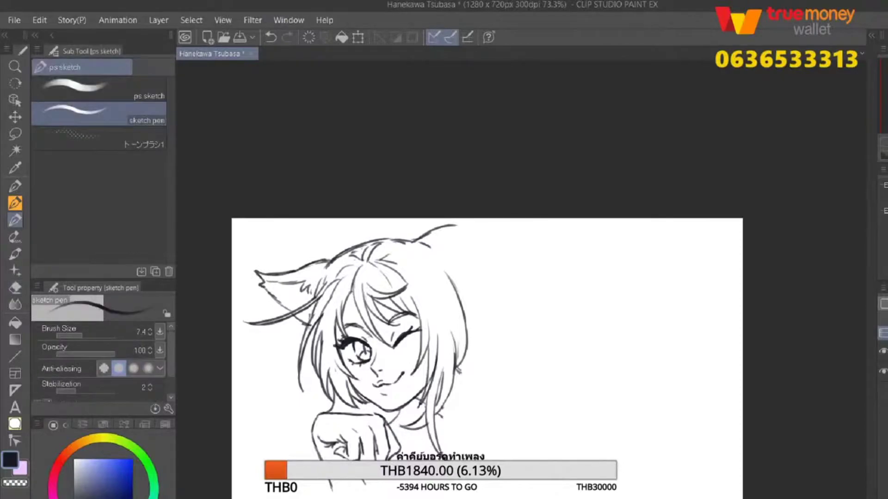
Erase the winking eye and try an open eye with a slit pupil in its place.
drag(464, 378, 364, 315)
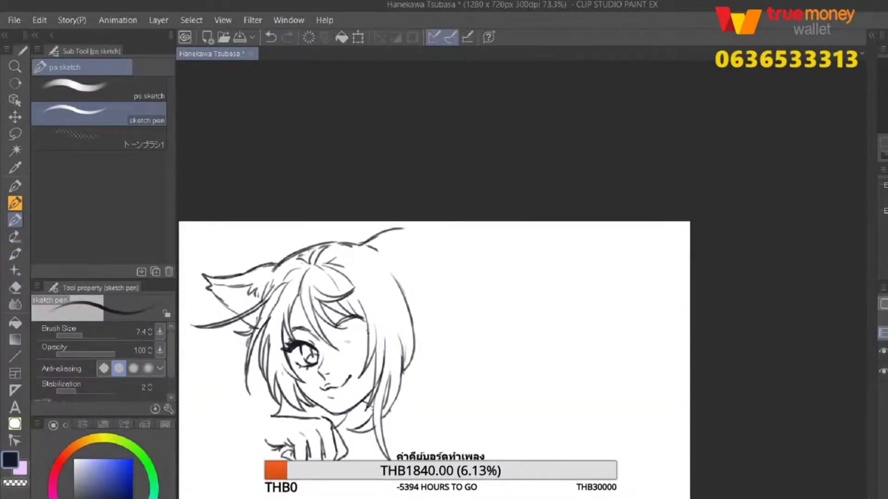
key(ctrl+plus)
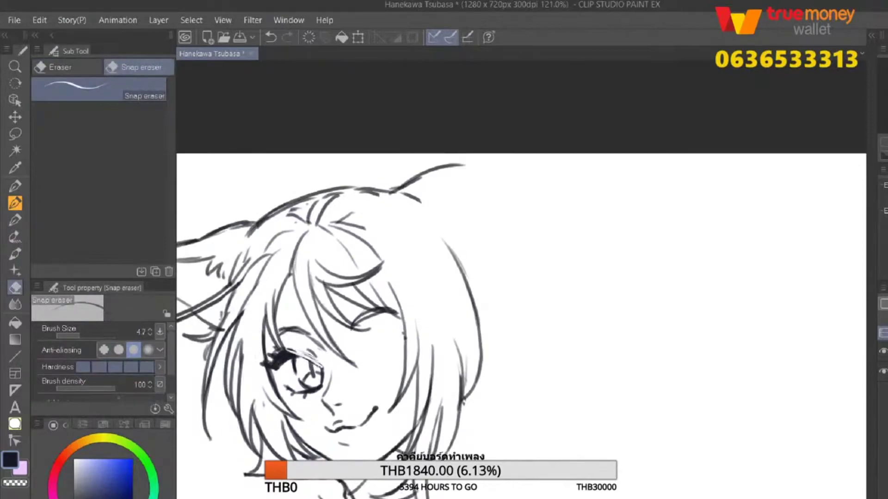
key(ctrl+z)
key(ctrl+minus)
key(ctrl+minus)
key(ctrl+minus)
key(ctrl+plus)
mouse_move(403, 351)
mouse_down()
mouse_move(421, 320)
mouse_move(447, 325)
mouse_move(433, 318)
mouse_move(445, 325)
mouse_move(442, 354)
mouse_move(418, 357)
mouse_move(443, 357)
mouse_move(418, 354)
mouse_move(444, 326)
mouse_move(432, 353)
mouse_up()
key(ctrl+z)
key(ctrl+z)
key(ctrl+z)
key(ctrl+z)
key(ctrl+z)
key(ctrl+z)
key(ctrl+z)
mouse_move(423, 323)
mouse_down()
mouse_move(430, 342)
mouse_move(443, 323)
mouse_up()
key(ctrl+z)
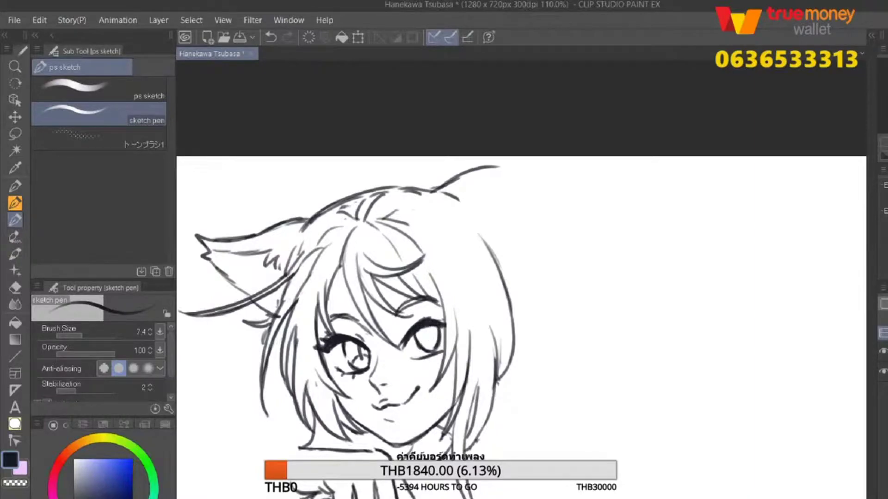
Check the two open eyes in the flipped view and undo the new one.
key(h)
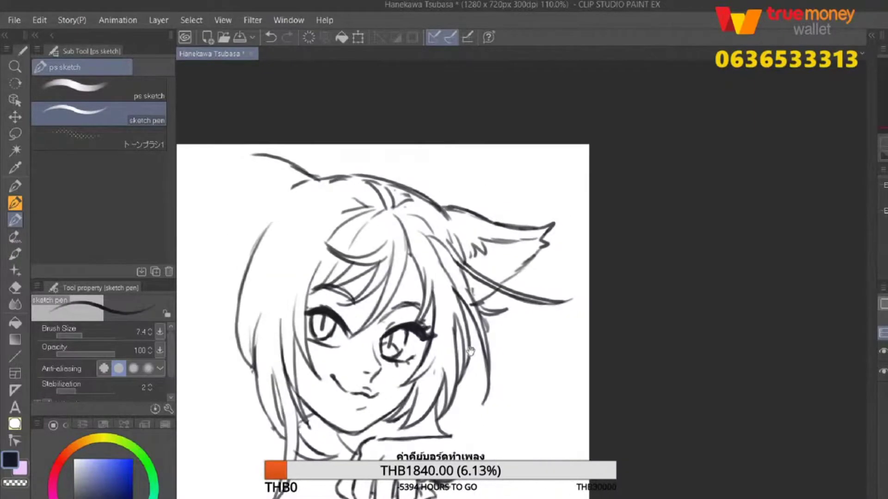
scroll(476, 317, down, 2)
key(ctrl+z)
scroll(476, 317, up, 2)
key(ctrl+z)
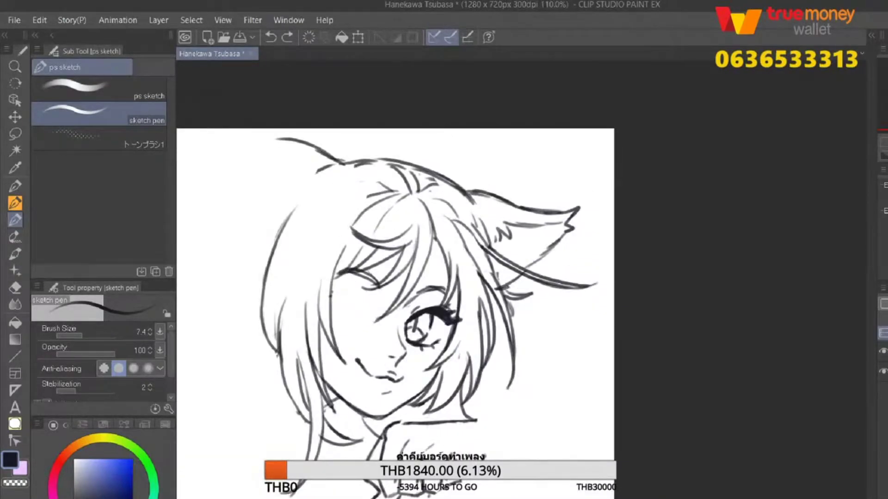
Redraw the winking eye with a thick closed lash line and smooth the smile.
key(h)
key(e)
key(p)
drag(319, 389, 341, 375)
key(e)
key(p)
drag(350, 335, 404, 305)
key(ctrl+z)
key(ctrl+z)
key(ctrl+z)
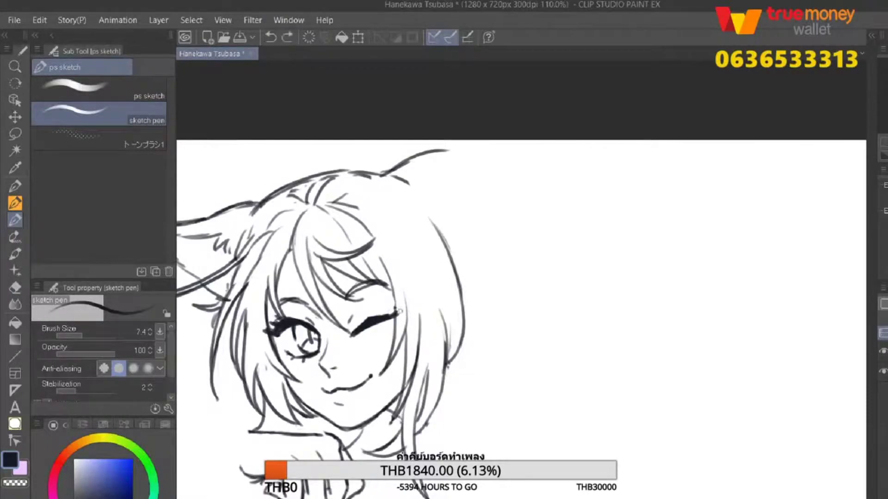
drag(392, 337, 396, 300)
mouse_move(379, 315)
mouse_down()
mouse_move(391, 309)
mouse_move(398, 274)
mouse_up()
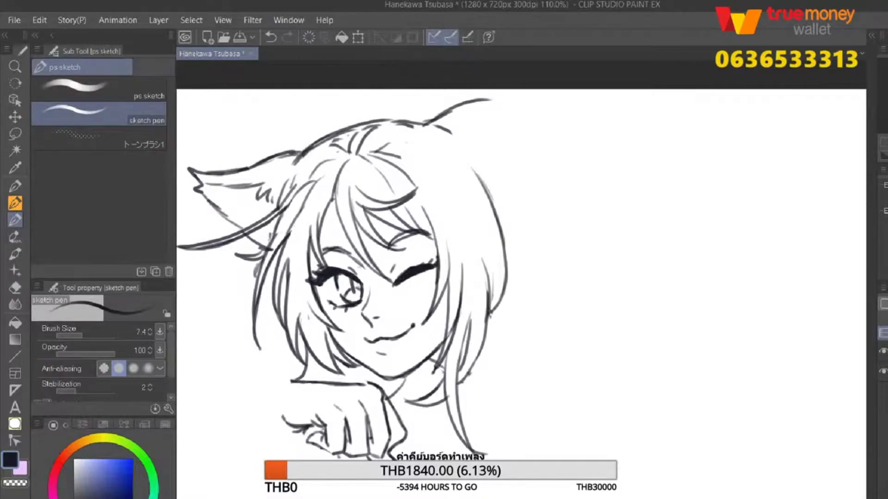
Draw the pointed cat ear on the winking side with fur tufts at its base and inside it.
scroll(282, 268, down, 2)
drag(615, 268, 595, 297)
key(k)
key(p)
key(p)
key(p)
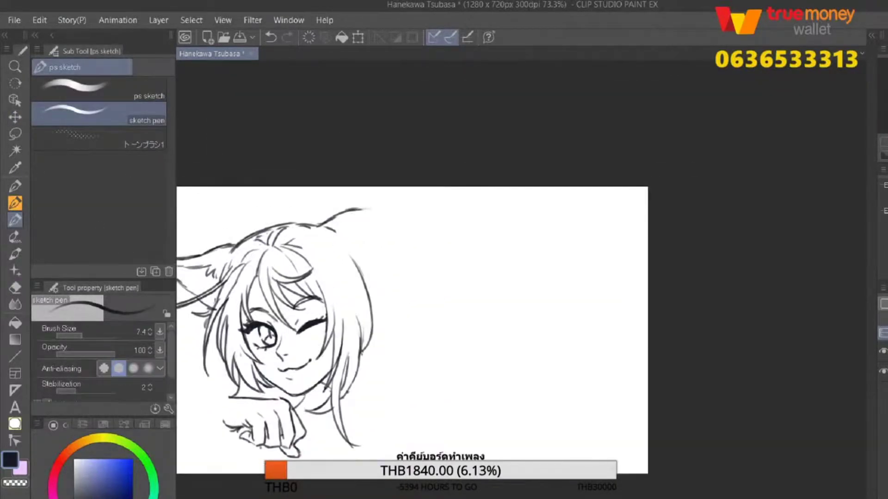
key(ctrl+z)
key(e)
mouse_move(390, 204)
mouse_down()
mouse_move(360, 219)
mouse_move(380, 255)
mouse_move(326, 218)
mouse_move(386, 200)
mouse_move(363, 283)
mouse_up()
key(p)
key(e)
key(p)
key(ctrl+z)
key(e)
key(p)
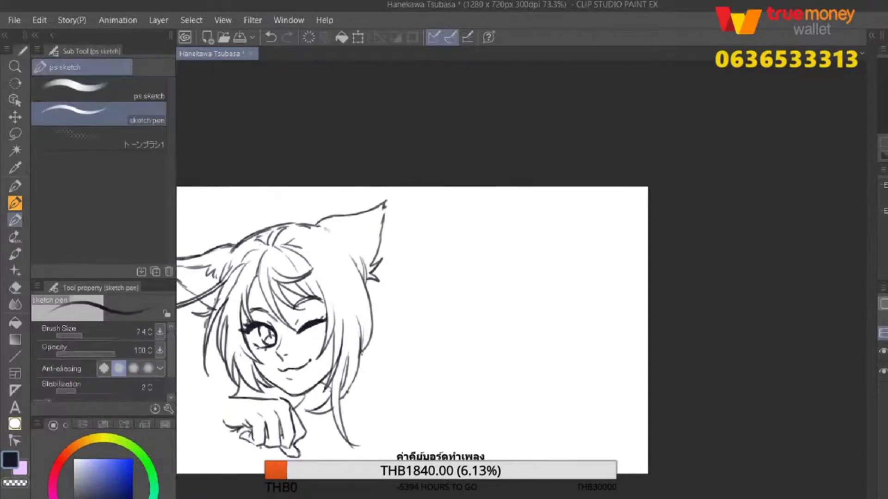
drag(365, 230, 348, 244)
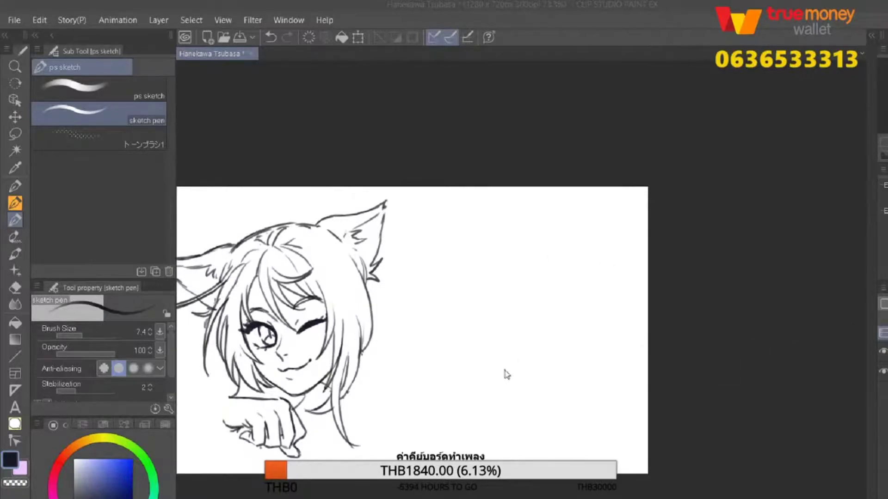
Try a rounded raised shoulder outline beside the hair on the winking side.
scroll(217, 412, up, 2)
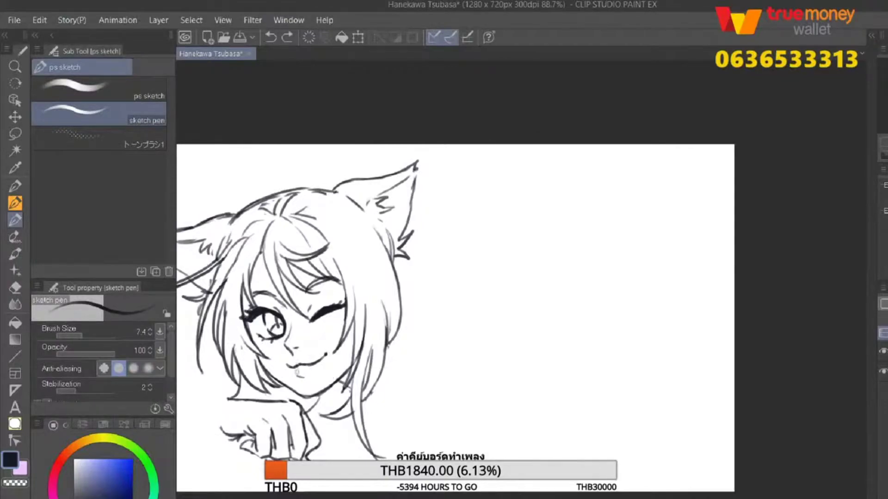
drag(262, 393, 286, 344)
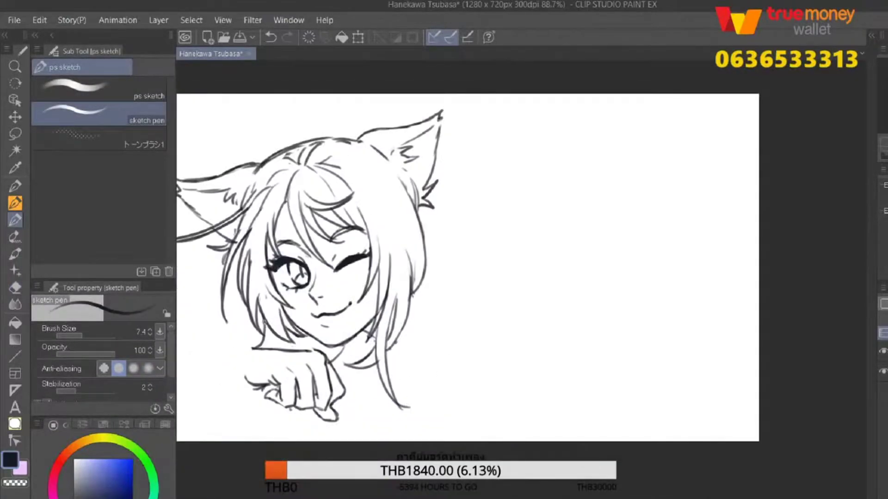
scroll(224, 368, up, 3)
scroll(393, 425, down, 3)
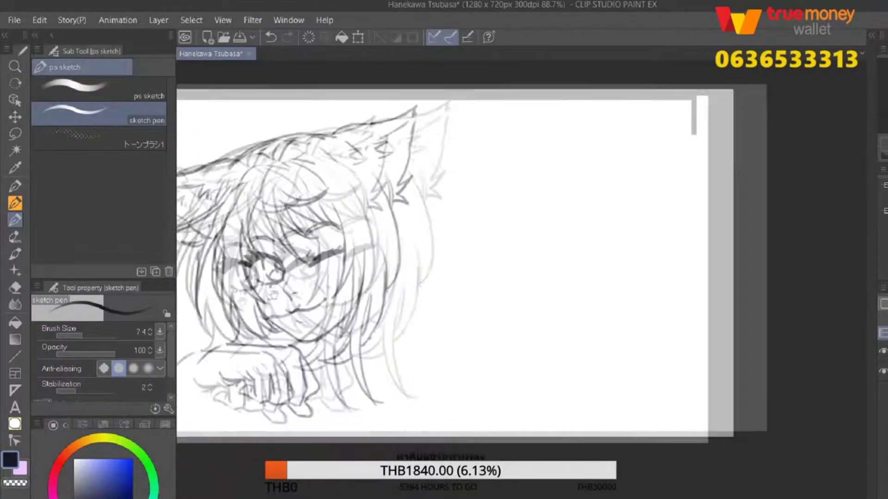
scroll(393, 425, down, 3)
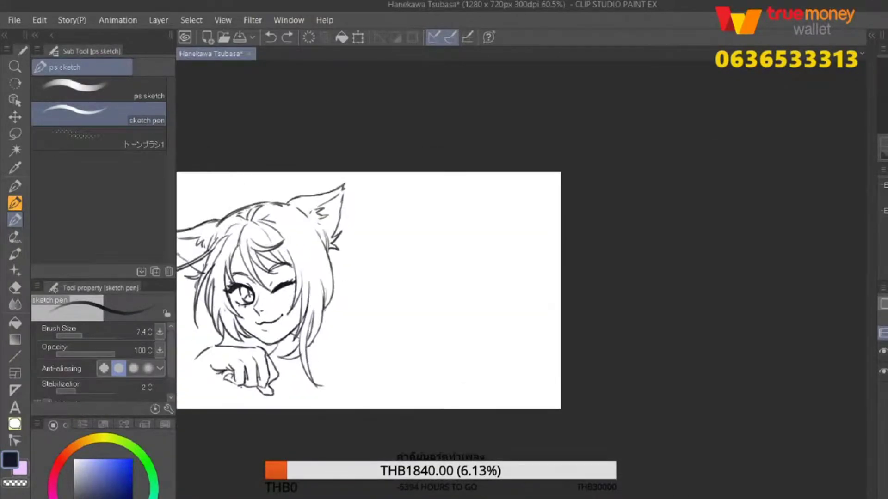
key(e)
mouse_move(334, 279)
mouse_down()
mouse_move(319, 329)
mouse_move(366, 291)
mouse_move(310, 338)
mouse_up()
key(e)
key(p)
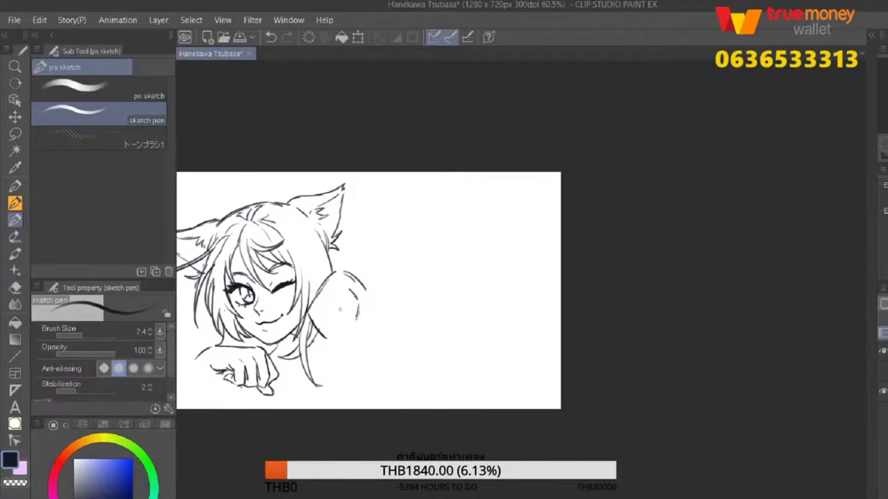
Erase the shoulder outline and sketch a second fist raised beside the cheek on the winking side.
key(e)
mouse_move(333, 306)
mouse_down()
mouse_move(322, 339)
mouse_move(350, 334)
mouse_move(312, 343)
mouse_up()
key(p)
key(e)
key(p)
key(e)
mouse_move(363, 280)
mouse_down()
mouse_move(314, 301)
mouse_move(313, 342)
mouse_up()
key(p)
key(ctrl+z)
drag(315, 304, 310, 342)
key(e)
key(p)
Refine the raised fist's outer edge and add the back of the hand and wrist lines to the lower fist.
mouse_move(366, 289)
mouse_down()
mouse_move(312, 325)
mouse_move(350, 304)
mouse_move(335, 329)
mouse_up()
key(e)
key(p)
key(e)
key(p)
drag(205, 355, 221, 374)
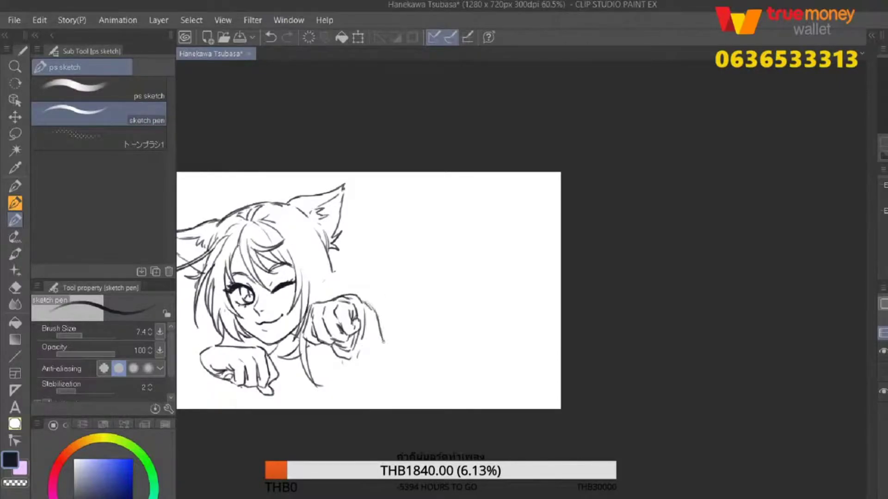
drag(369, 291, 419, 284)
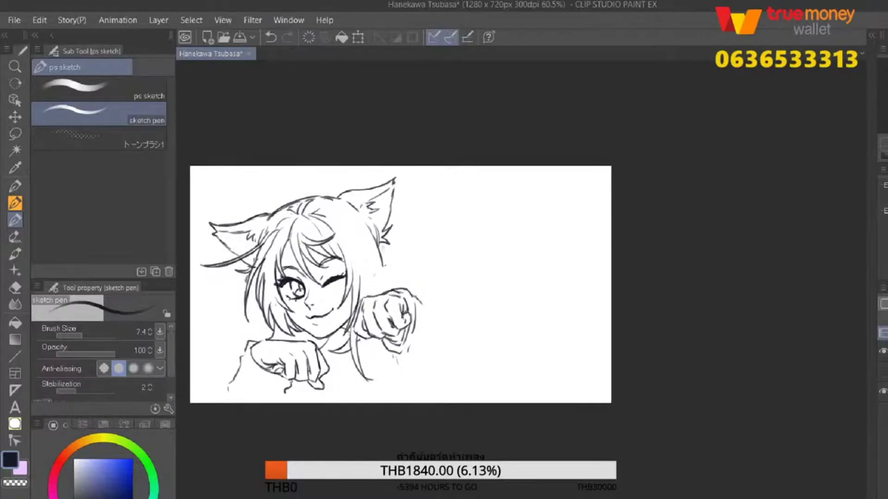
Rotate the whole figure sketch slightly counterclockwise with a transform.
scroll(430, 301, down, 1)
key(ctrl+t)
mouse_move(430, 301)
mouse_down()
mouse_move(442, 292)
mouse_move(435, 261)
mouse_up()
key(Return)
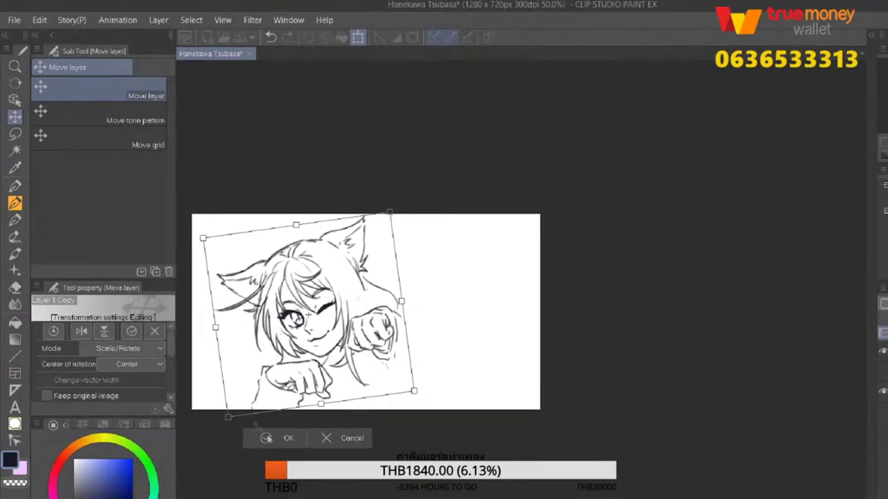
key(Return)
key(p)
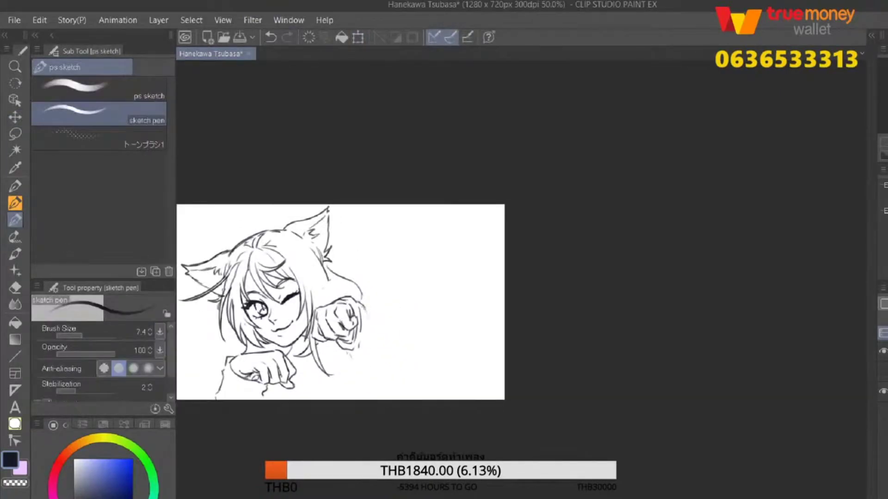
Sketch the wrist below the raised fist and clean up its overlapping strokes.
mouse_move(348, 352)
mouse_down()
mouse_move(355, 380)
mouse_move(359, 351)
mouse_move(342, 346)
mouse_move(363, 327)
mouse_move(357, 301)
mouse_move(398, 362)
mouse_move(361, 377)
mouse_up()
key(e)
key(p)
key(e)
key(p)
key(e)
key(p)
key(e)
key(p)
key(e)
key(p)
Draw both edges of the raised forearm down to the canvas's lower edge.
drag(390, 348, 409, 398)
key(e)
key(p)
drag(398, 367, 412, 400)
key(e)
mouse_move(351, 351)
mouse_down()
mouse_move(371, 386)
mouse_move(399, 373)
mouse_move(377, 396)
mouse_move(375, 419)
mouse_up()
key(p)
key(e)
key(p)
drag(352, 412, 370, 425)
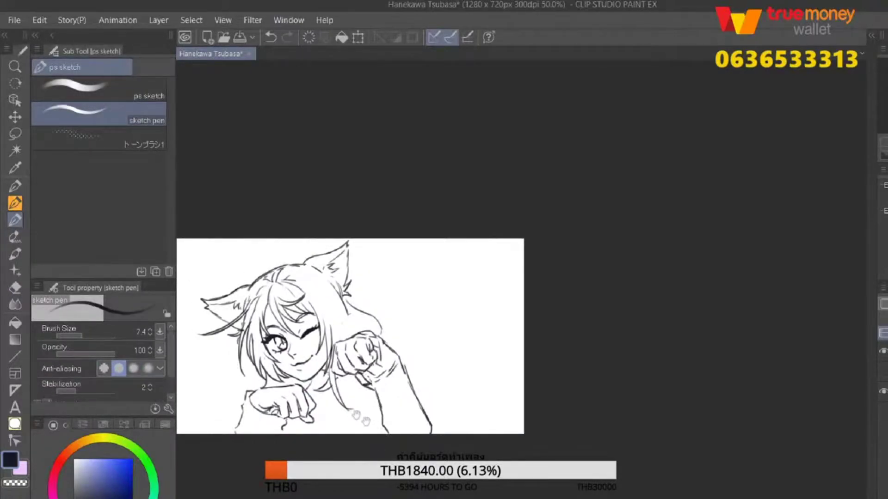
Add cuff lines around both wrists and erase the excess strokes.
drag(351, 351, 377, 367)
key(e)
key(p)
key(e)
drag(332, 393, 347, 403)
key(p)
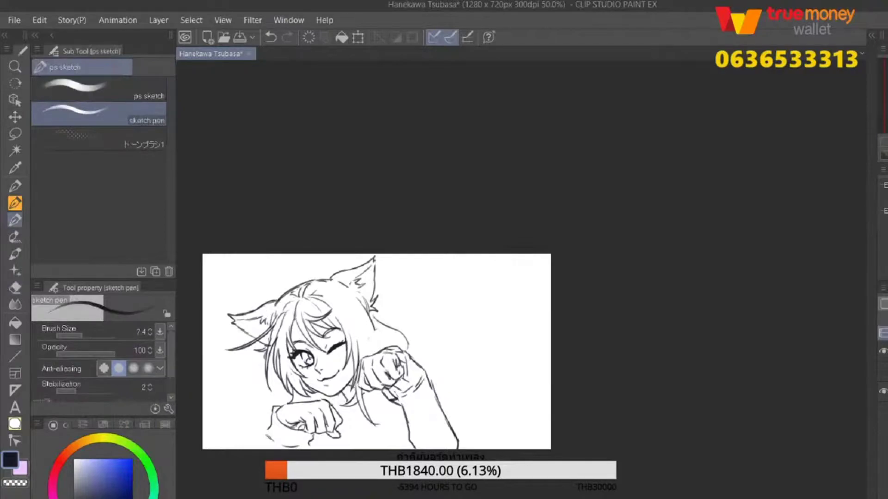
Sketch the chest contour between the arms and long hair falling behind the lower fist.
key(ctrl+z)
drag(370, 391, 386, 412)
key(ctrl+z)
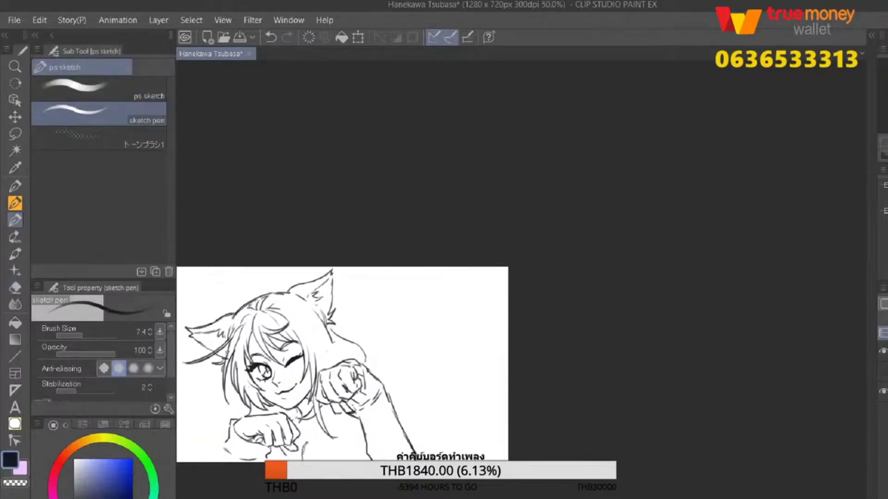
drag(328, 432, 361, 460)
scroll(359, 370, up, 1)
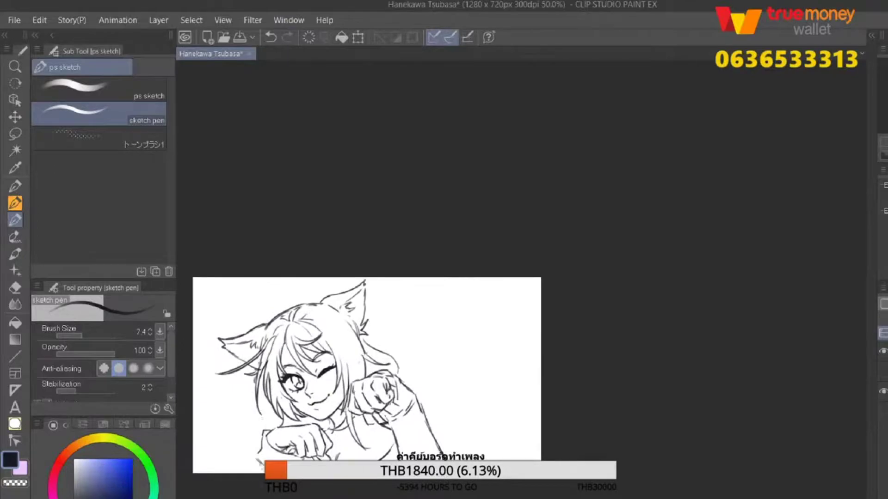
key(ctrl+y)
drag(267, 400, 225, 460)
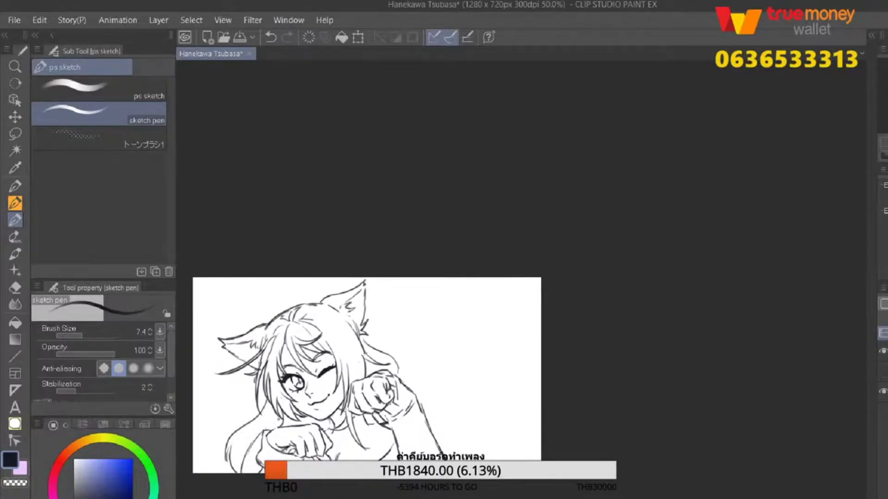
Undo the last hair strokes behind the lower fist and check the sketch in a mirrored view.
key(ctrl+z)
mouse_move(263, 428)
mouse_down()
mouse_move(281, 418)
mouse_move(241, 463)
mouse_up()
key(ctrl+z)
drag(277, 370, 586, 370)
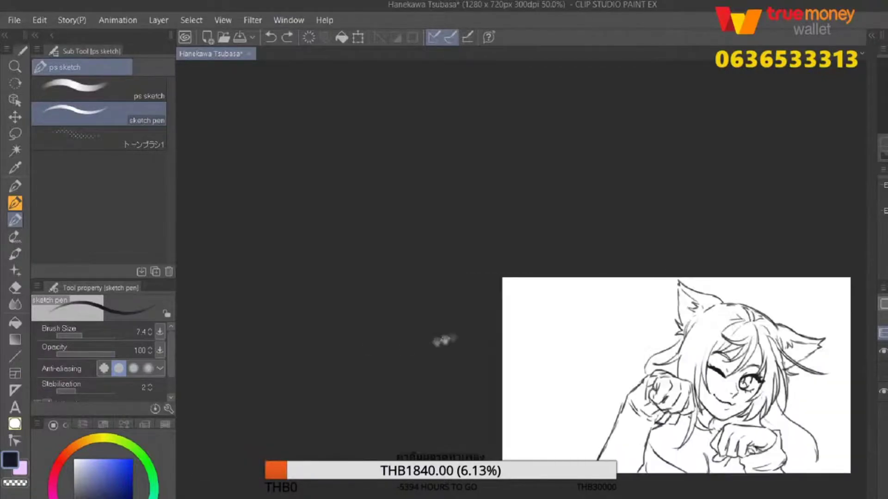
scroll(438, 287, up, 1)
mouse_move(356, 416)
mouse_down()
mouse_move(242, 308)
mouse_move(306, 342)
mouse_move(261, 377)
mouse_up()
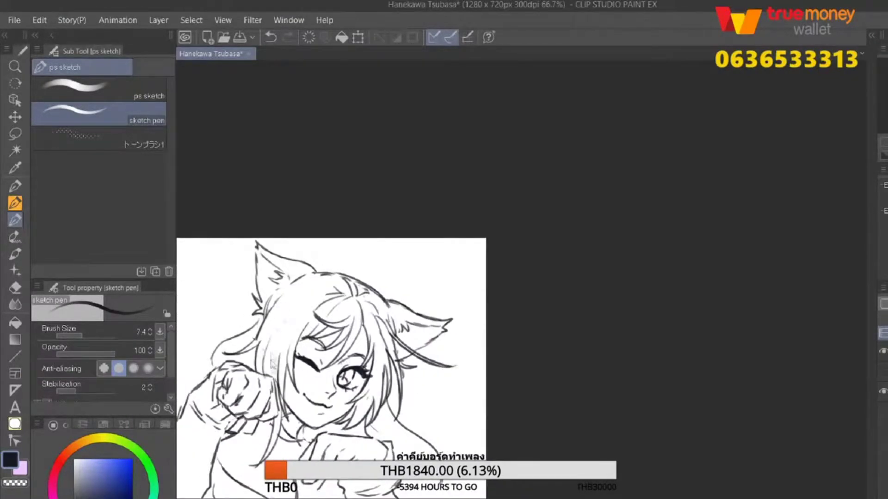
drag(324, 370, 305, 389)
key(h)
Clean up the strokes on the crown and draw a long strand flowing outward from behind the upper cat ear.
key(e)
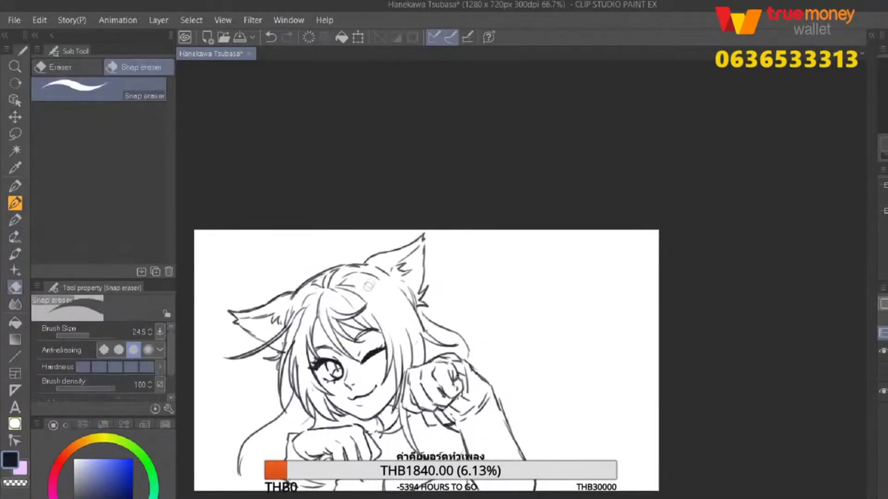
mouse_move(336, 276)
mouse_down()
mouse_move(324, 282)
mouse_move(342, 273)
mouse_move(421, 337)
mouse_up()
key(p)
mouse_move(435, 315)
mouse_down()
mouse_move(331, 317)
mouse_move(438, 344)
mouse_up()
key(ctrl+minus)
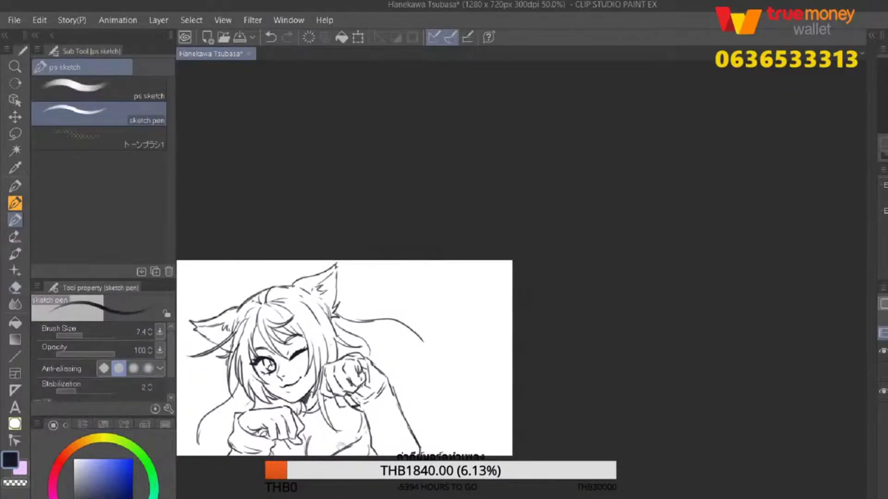
drag(345, 359, 432, 353)
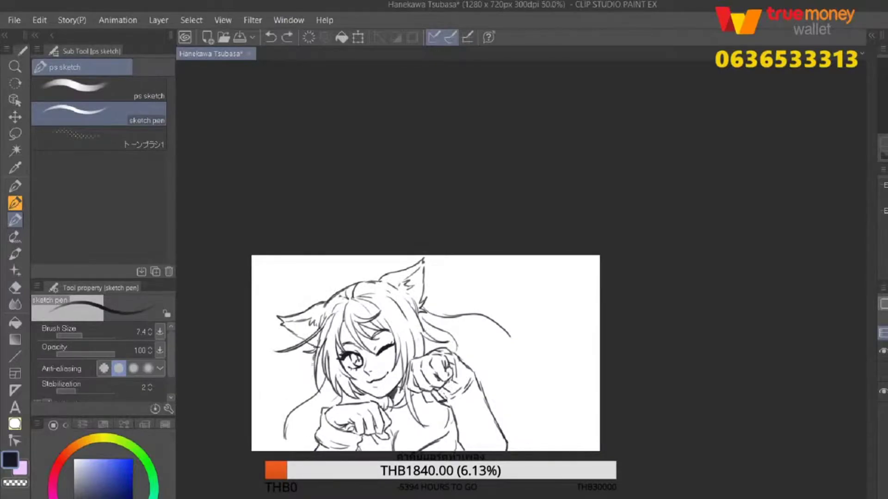
Sketch more loose strands beside the lower fist and an upturned lock below the upper cat ear.
drag(306, 370, 290, 403)
drag(425, 353, 392, 392)
drag(276, 451, 252, 471)
drag(301, 438, 261, 461)
mouse_move(432, 324)
mouse_down()
mouse_move(432, 303)
mouse_move(316, 324)
mouse_up()
drag(299, 354, 317, 329)
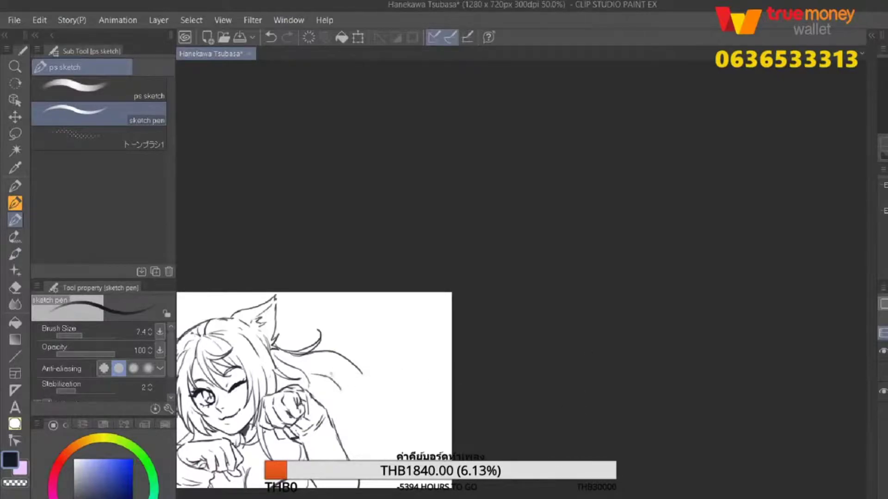
Draw a strand rising from the upper ear to the canvas's upper edge and a loose lock arching over the crown.
key(ctrl+minus)
key(ctrl+t)
key(Escape)
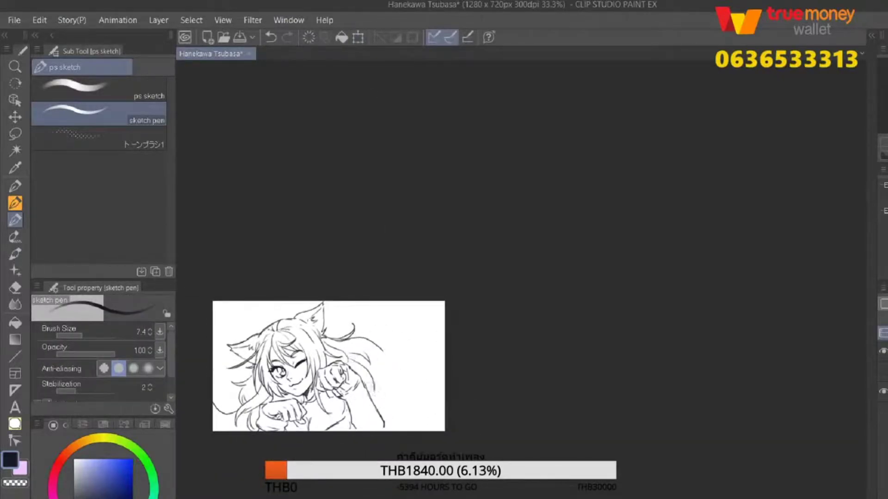
drag(358, 301, 328, 325)
drag(277, 313, 243, 336)
key(ctrl+z)
Sketch curved strands fanning out below the lower cat ear toward the canvas edge, undoing the unwanted strokes.
mouse_move(214, 384)
mouse_down()
mouse_move(231, 375)
mouse_move(212, 385)
mouse_move(223, 387)
mouse_move(213, 375)
mouse_move(226, 379)
mouse_up()
key(ctrl+z)
key(ctrl+z)
drag(237, 387, 213, 432)
key(ctrl+z)
scroll(214, 337, up, 2)
scroll(214, 337, down, 2)
key(ctrl+z)
drag(289, 415, 255, 406)
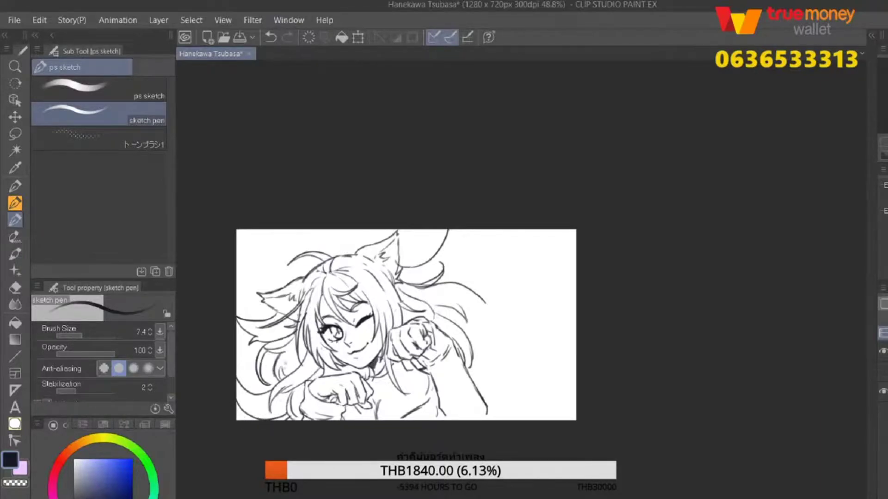
Draw a strand curving outward from behind the raised forearm and erase where it overlaps the arm.
drag(436, 385, 355, 413)
key(ctrl+z)
drag(318, 445, 348, 419)
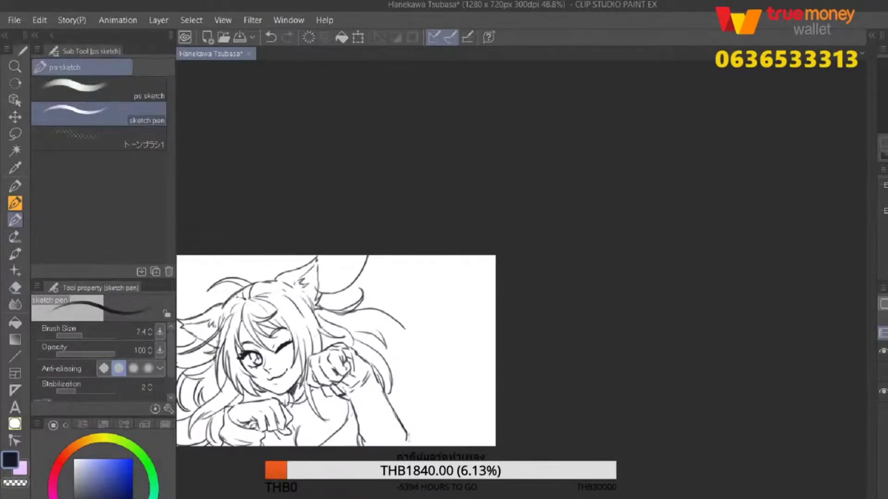
drag(390, 390, 447, 405)
drag(437, 374, 391, 380)
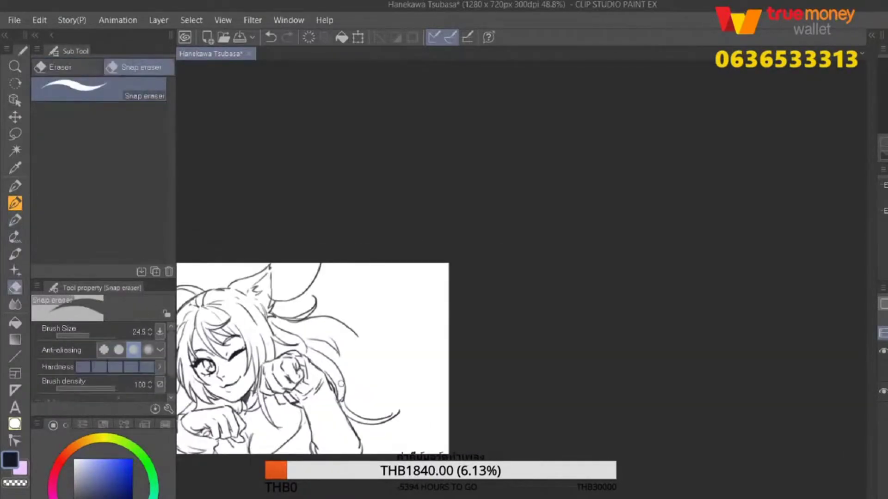
Sketch a large crescent-shaped curl sweeping out from the hair beside the raised fist.
drag(416, 264, 359, 392)
key(ctrl+z)
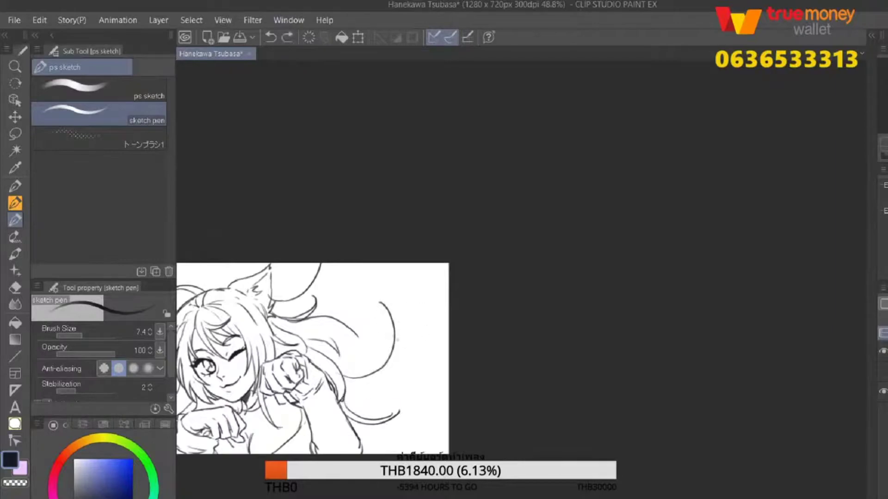
drag(403, 342, 347, 409)
drag(371, 298, 347, 377)
key(ctrl+z)
drag(372, 298, 353, 376)
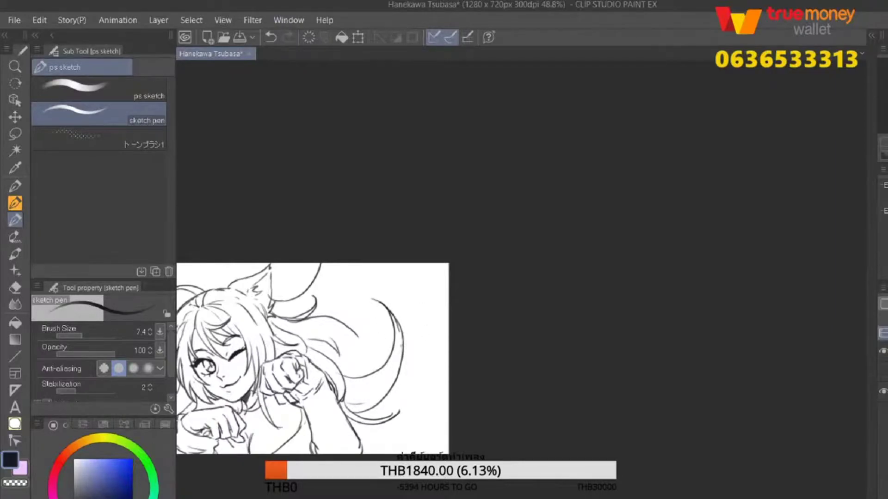
Undo and redraw the crescent curl's inner and outer edges beside the raised fist.
key(ctrl+z)
mouse_move(373, 299)
mouse_down()
mouse_move(353, 317)
mouse_move(359, 338)
mouse_up()
key(ctrl+z)
key(ctrl+z)
drag(372, 299, 365, 343)
mouse_move(347, 409)
mouse_down()
mouse_move(371, 384)
mouse_move(384, 321)
mouse_move(414, 327)
mouse_up()
key(ctrl+z)
drag(402, 296, 380, 376)
Add inner strands between the upper ear and the large curl, plus looping locks toward the canvas's upper edge.
drag(282, 314, 320, 347)
mouse_move(284, 322)
mouse_down()
mouse_move(294, 334)
mouse_move(348, 349)
mouse_up()
mouse_move(333, 319)
mouse_down()
mouse_move(352, 340)
mouse_move(377, 345)
mouse_move(382, 388)
mouse_up()
scroll(345, 337, up, 1)
drag(345, 338, 371, 360)
mouse_move(378, 264)
mouse_down()
mouse_move(404, 284)
mouse_move(393, 277)
mouse_move(416, 317)
mouse_up()
mouse_move(424, 275)
mouse_down()
mouse_move(428, 314)
mouse_move(418, 308)
mouse_up()
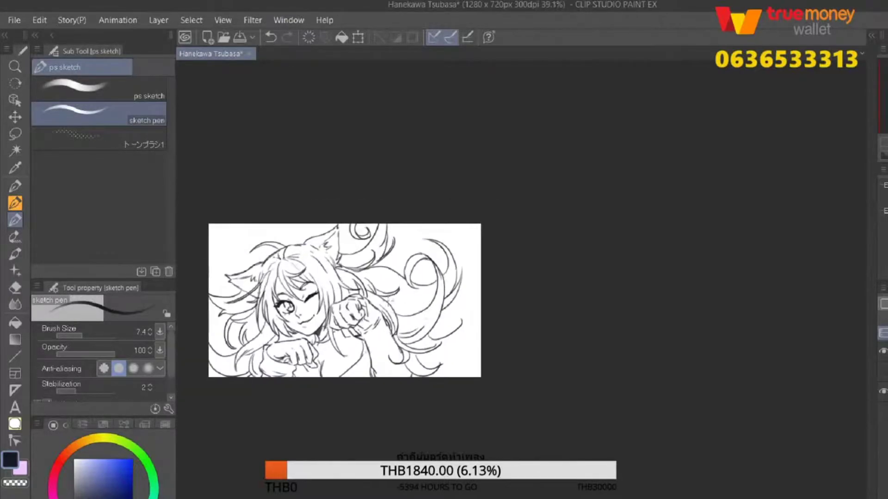
Fill out the hair beyond the raised forearm with large curls near the lower canvas corner and clean up overlaps.
key(ctrl+z)
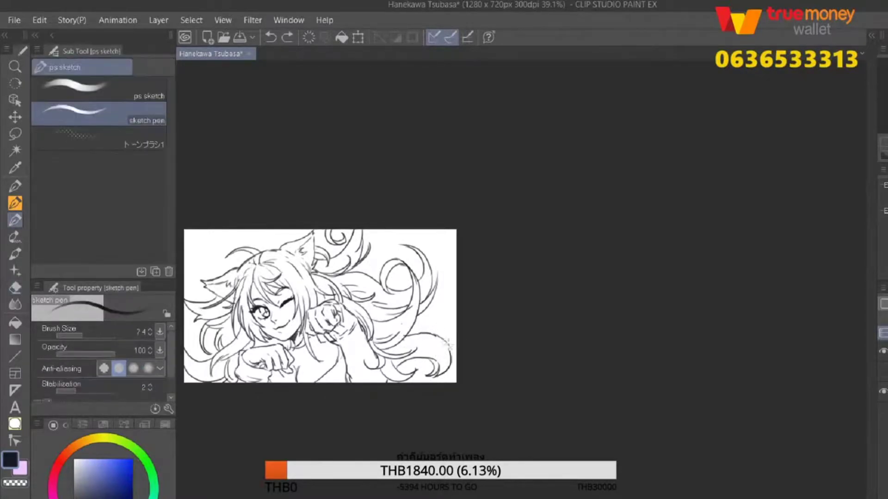
key(e)
key(p)
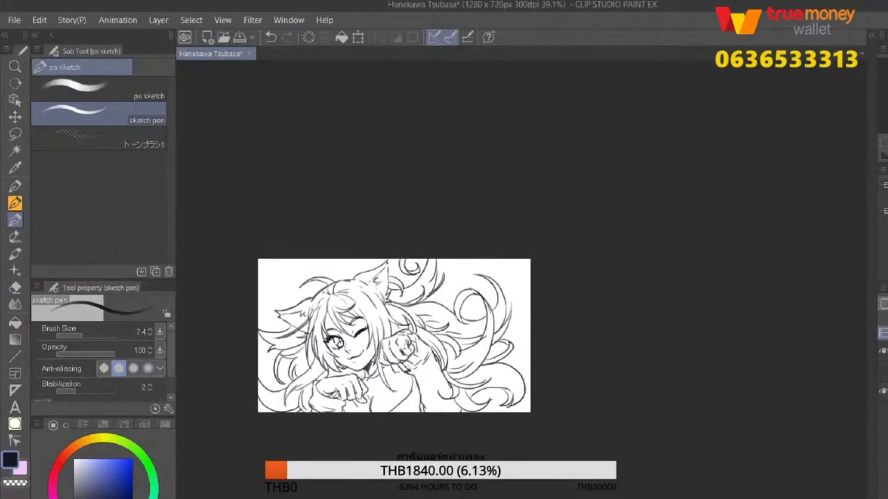
scroll(406, 326, up, 3)
key(e)
key(p)
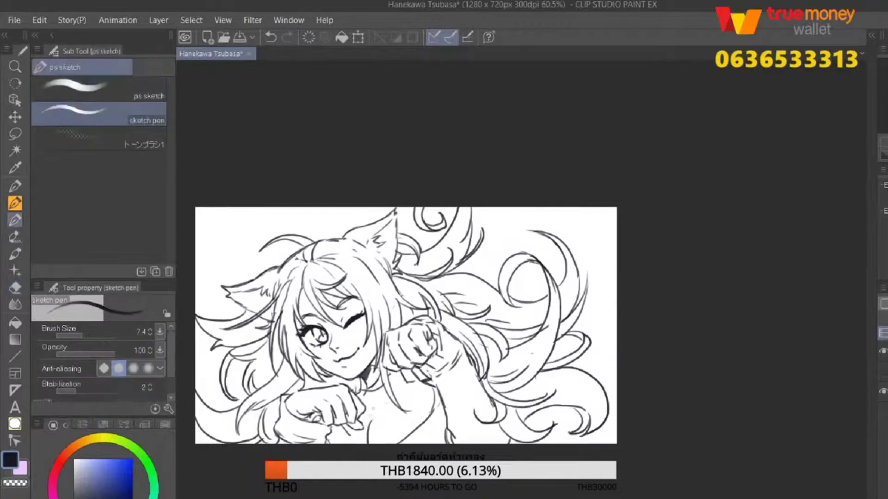
Refine the chest, neckline and lower hair lines below the raised fist, alternating between sketch pen and snap eraser.
drag(408, 443, 441, 435)
drag(435, 390, 421, 421)
key(e)
key(p)
key(e)
key(p)
key(e)
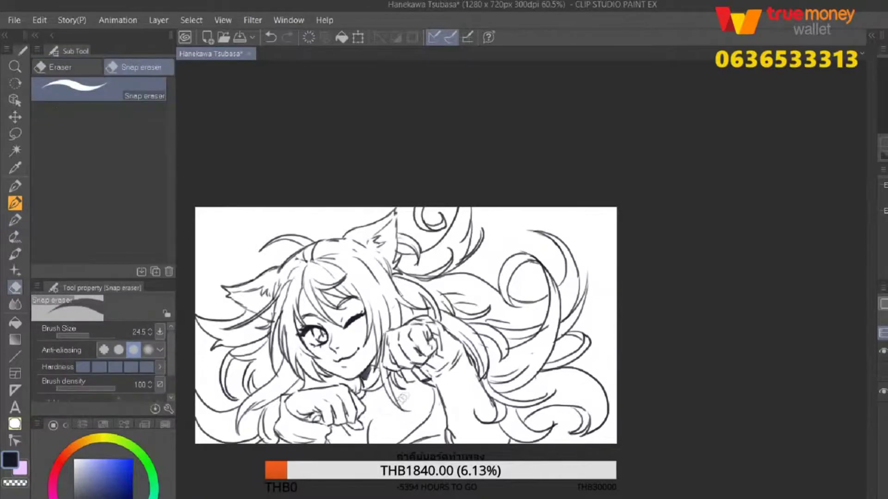
key(p)
scroll(384, 406, right, 3)
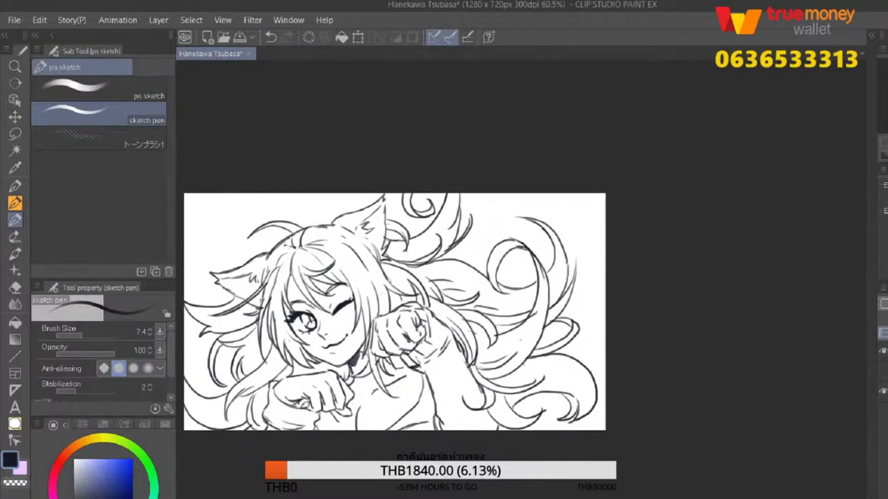
key(e)
key(p)
key(e)
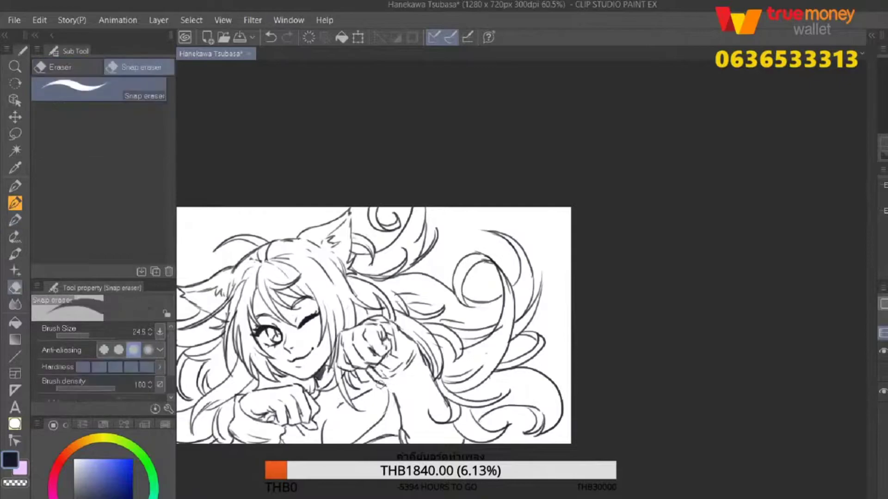
Sketch the wrist and cuff line beneath the raised fist, erasing excess strokes.
key(p)
key(e)
key(p)
key(e)
key(p)
drag(393, 365, 409, 382)
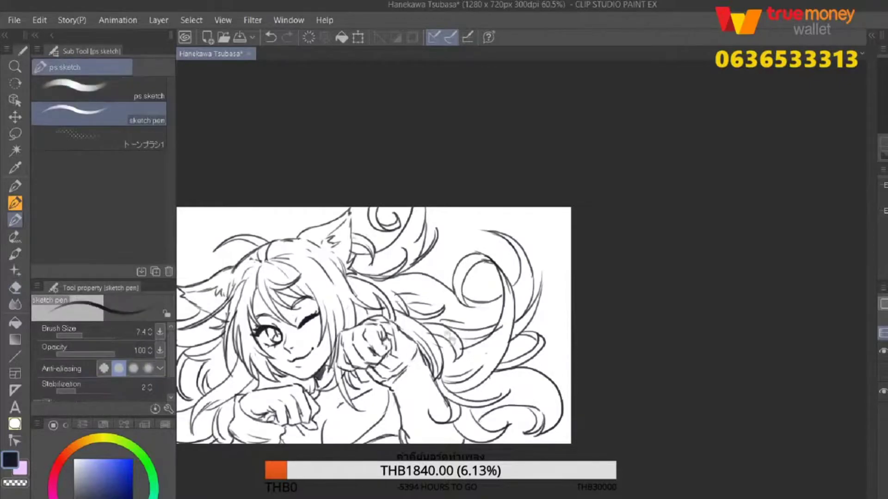
Erase the hair lines overlapping the raised forearm and outline a rounded sleeve cuff around the wrist.
key(e)
drag(402, 319, 453, 356)
key(p)
key(e)
key(p)
key(e)
mouse_move(428, 286)
mouse_down()
mouse_move(456, 328)
mouse_move(452, 305)
mouse_move(430, 351)
mouse_up()
key(p)
Sketch wide wavy strands sweeping from the upper curls to the far canvas edge and save the drawing.
scroll(391, 283, down, 2)
scroll(324, 324, up, 1)
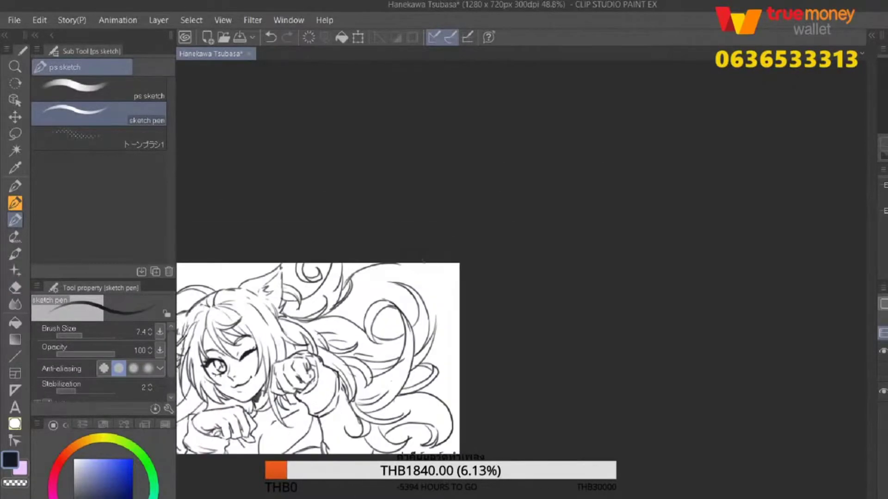
mouse_move(343, 285)
mouse_down()
mouse_move(425, 276)
mouse_move(459, 289)
mouse_up()
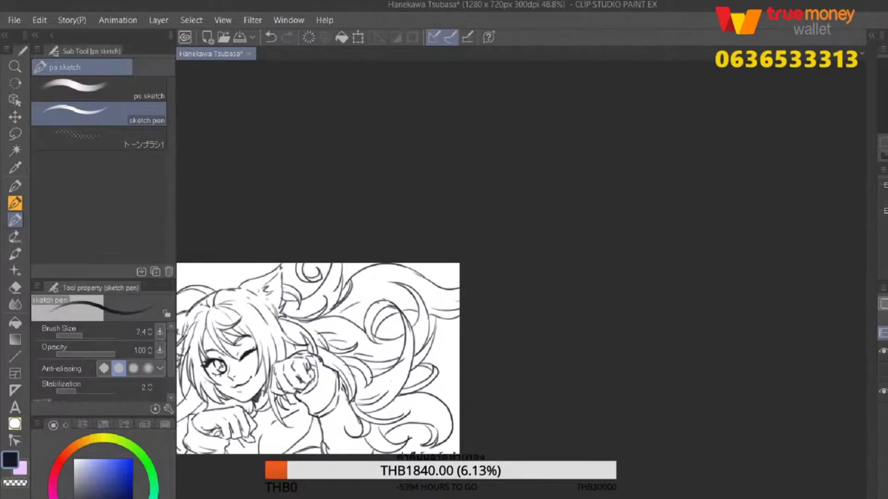
key(ctrl+s)
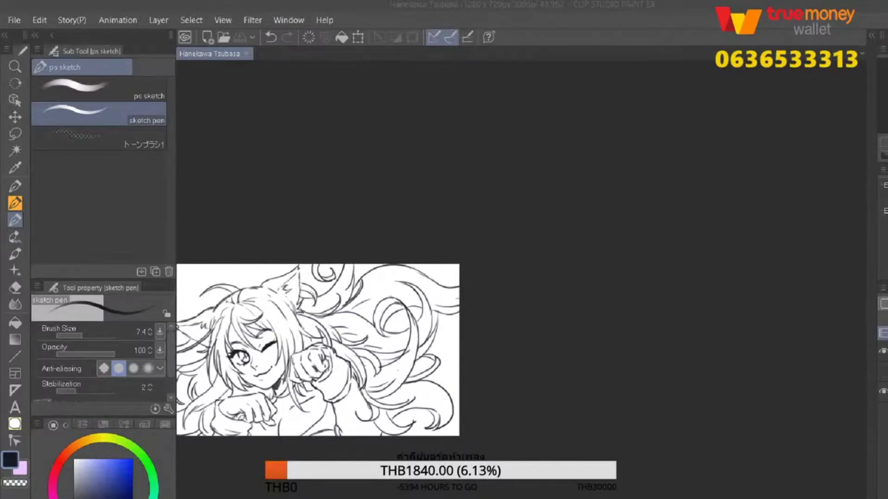
Draw a large lock of hair arching behind and around the lower cat ear.
scroll(318, 350, up, 3)
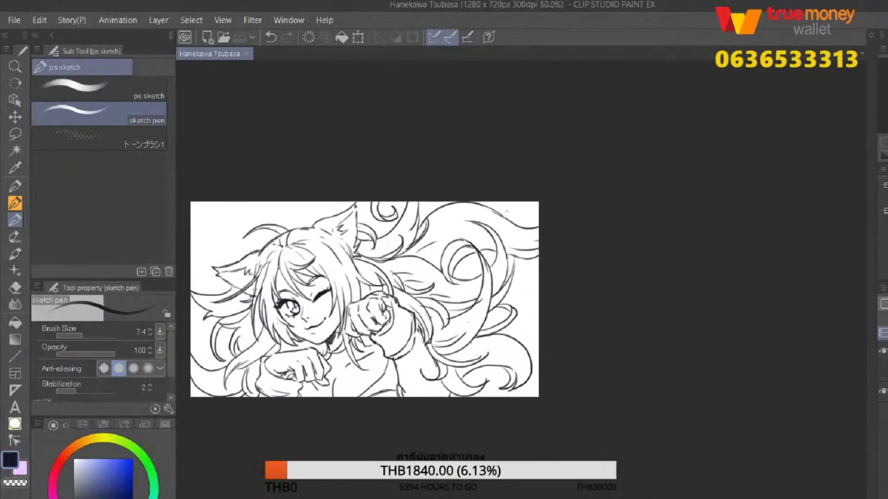
scroll(364, 300, up, 2)
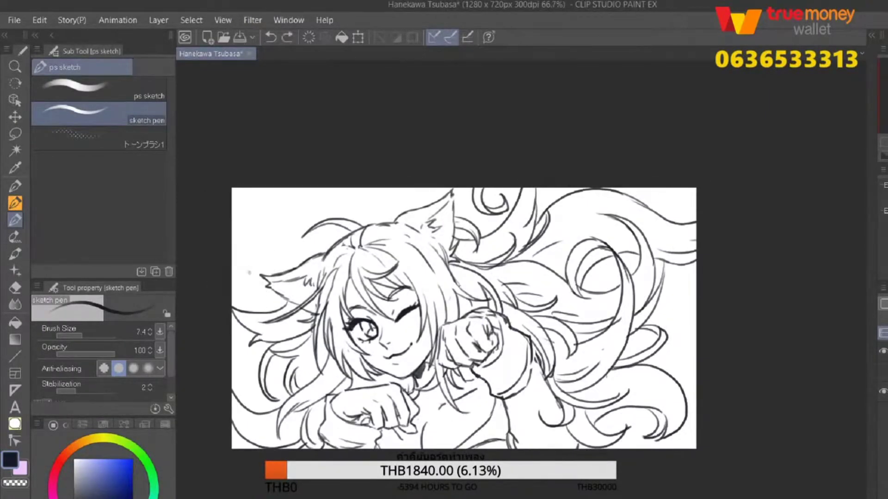
drag(250, 262, 252, 307)
drag(417, 324, 375, 337)
drag(234, 268, 303, 249)
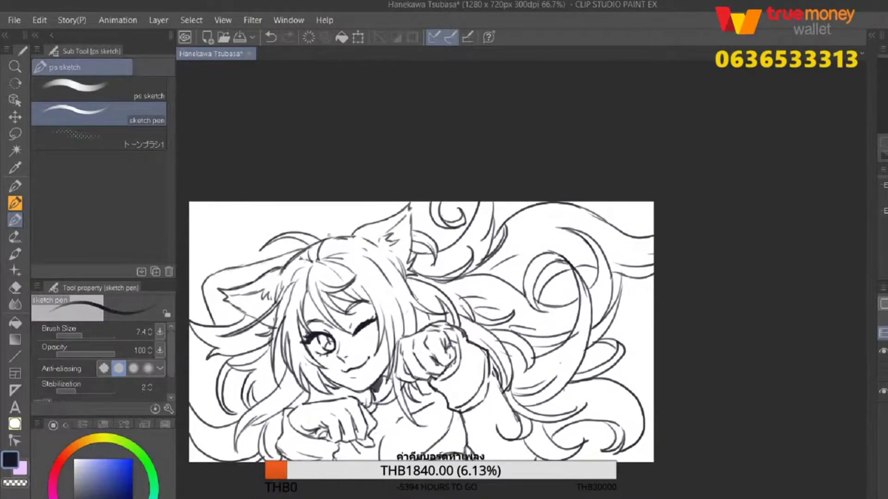
drag(416, 323, 420, 339)
drag(208, 304, 221, 309)
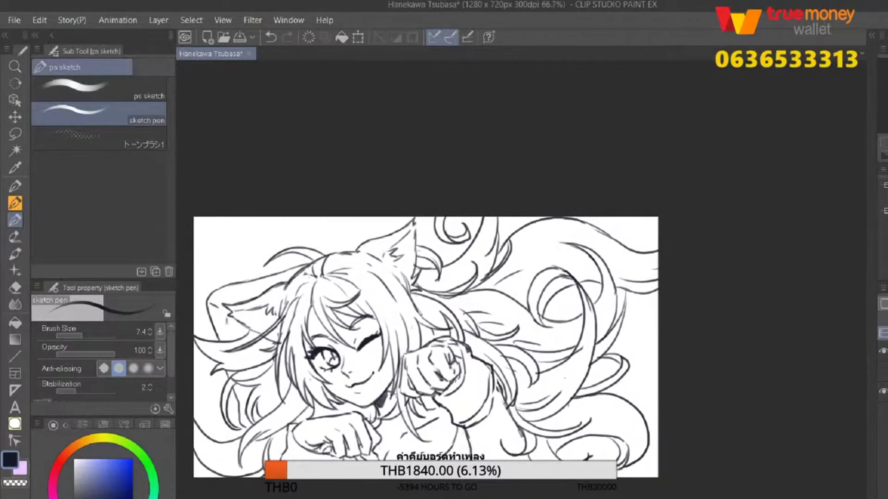
Add short accent lines in the empty corner above the lower cat ear and tidy the nearby strokes.
drag(417, 324, 427, 294)
mouse_move(233, 447)
mouse_down()
mouse_move(187, 379)
mouse_move(223, 390)
mouse_up()
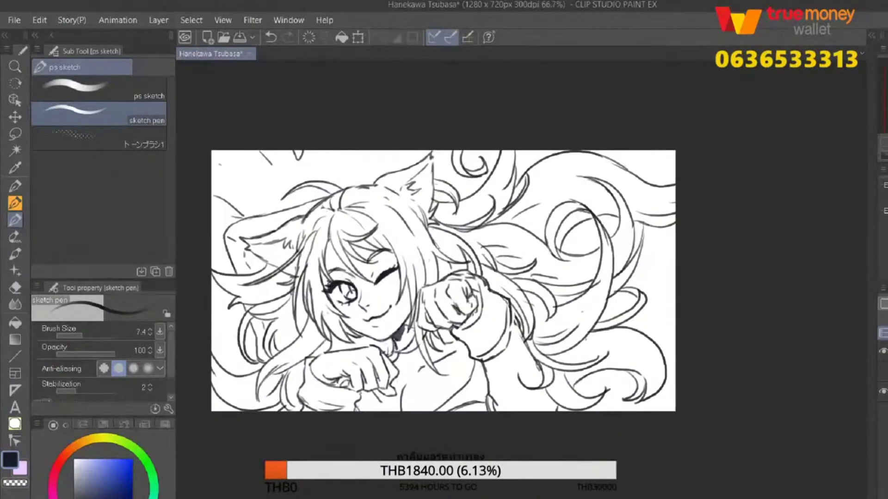
drag(387, 353, 329, 365)
key(e)
key(e)
key(e)
key(e)
key(e)
key(e)
key(e)
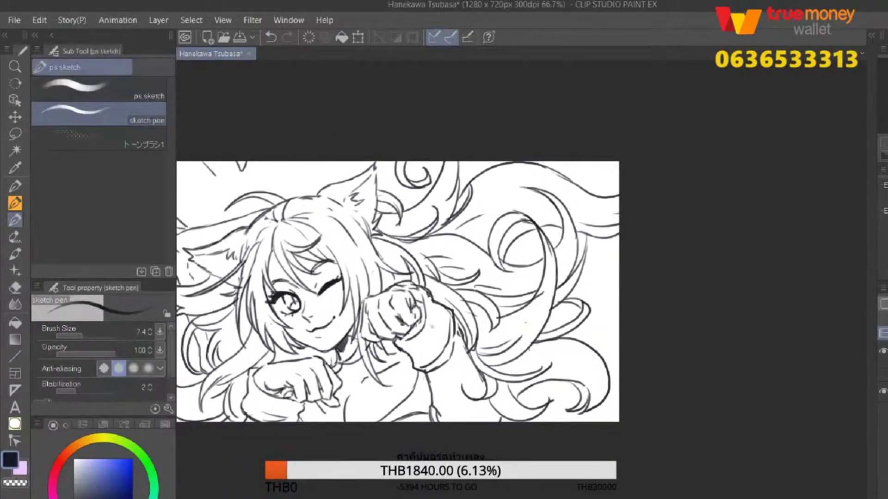
Finish the short lines radiating above the head and save the completed sketch.
key(p)
key(p)
key(p)
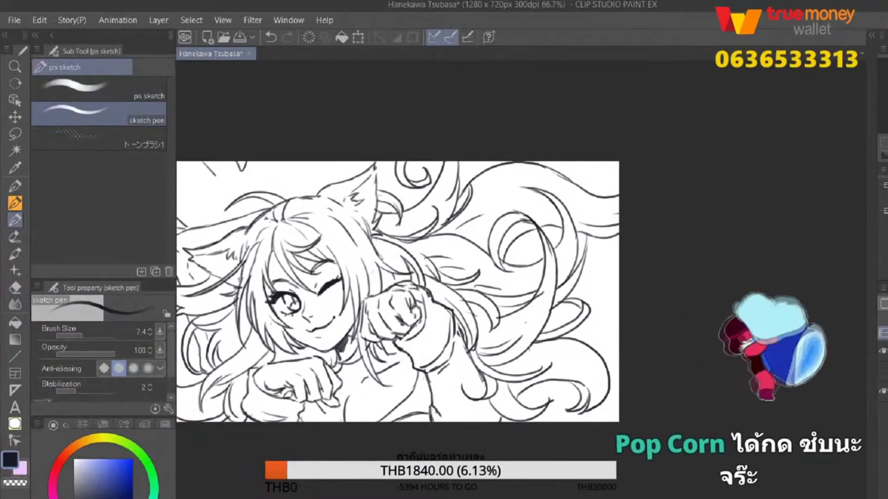
key(p)
key(p)
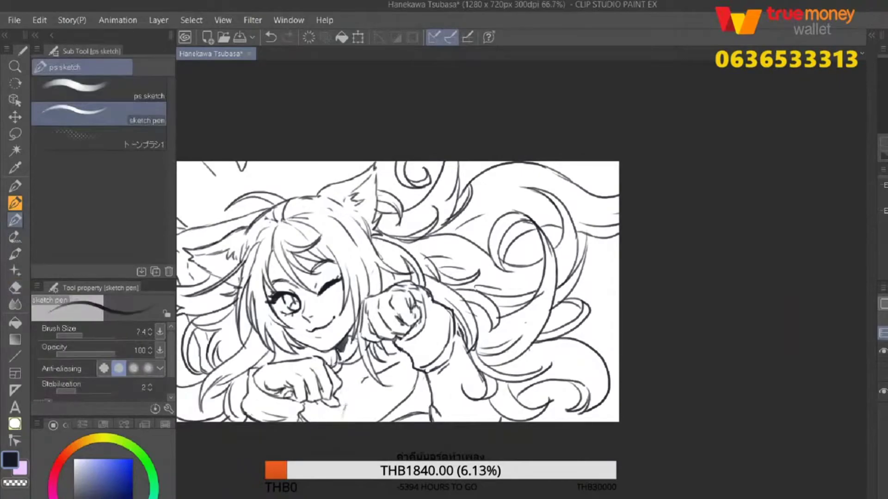
key(ctrl+minus)
key(ctrl+plus)
key(p)
key(p)
key(ctrl+plus)
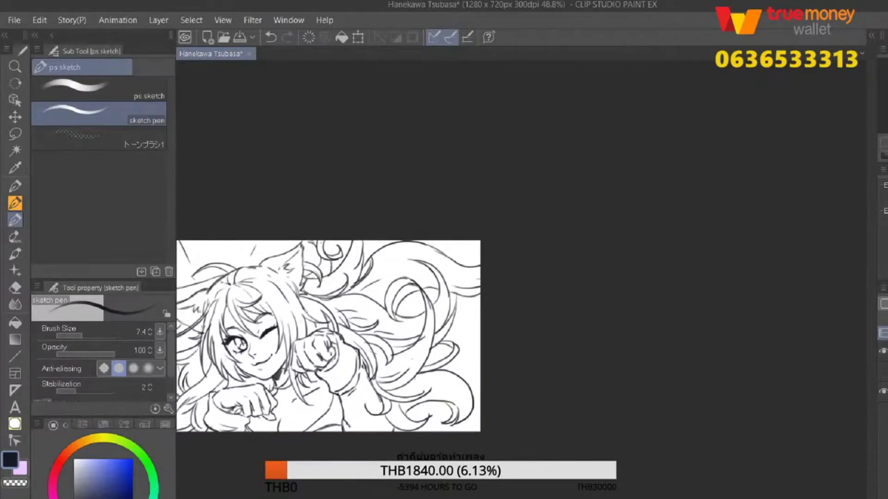
drag(636, 477, 671, 424)
key(ctrl+s)
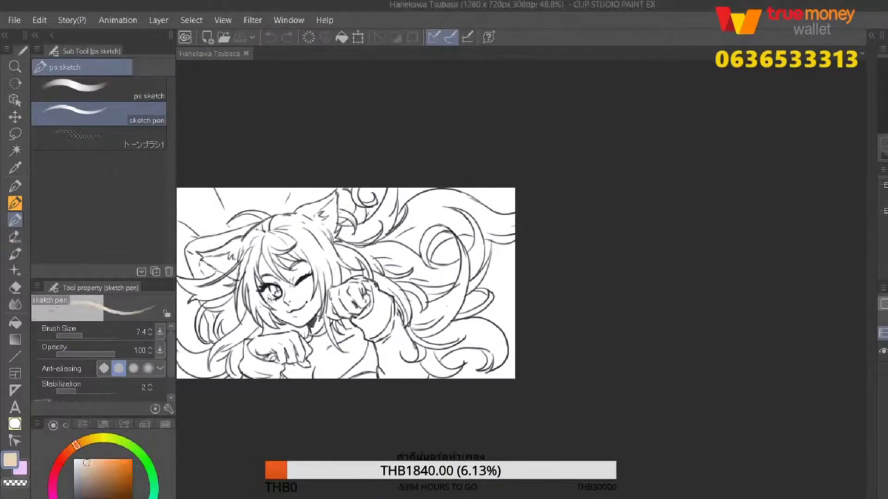
Fill the girl's face, both raised fists and exposed chest with a light skin tone.
key(ctrl+plus)
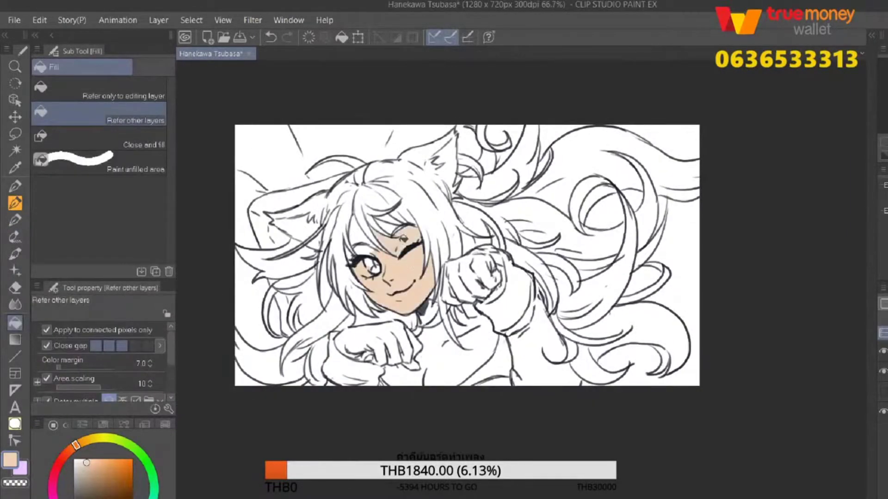
click(363, 354)
click(488, 268)
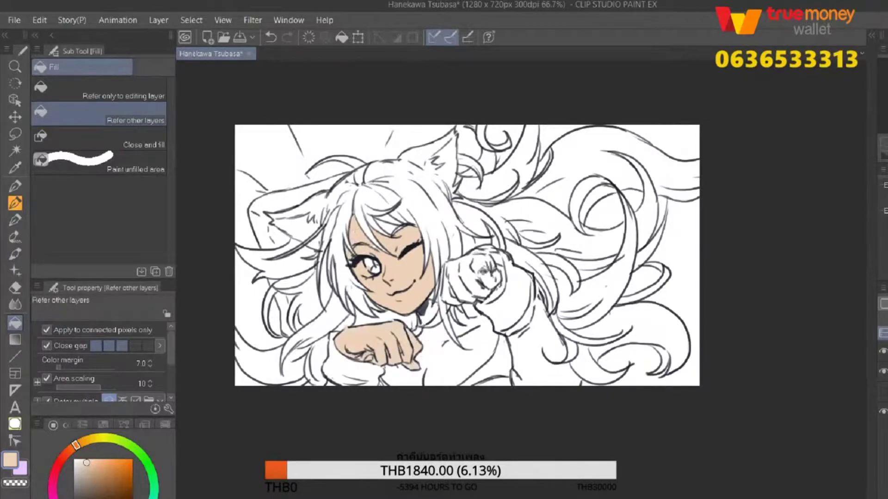
click(467, 280)
key(p)
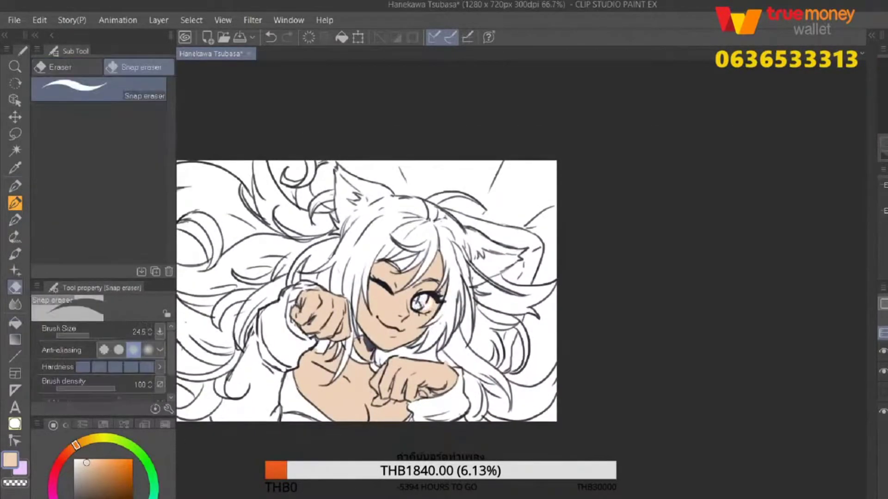
key(g)
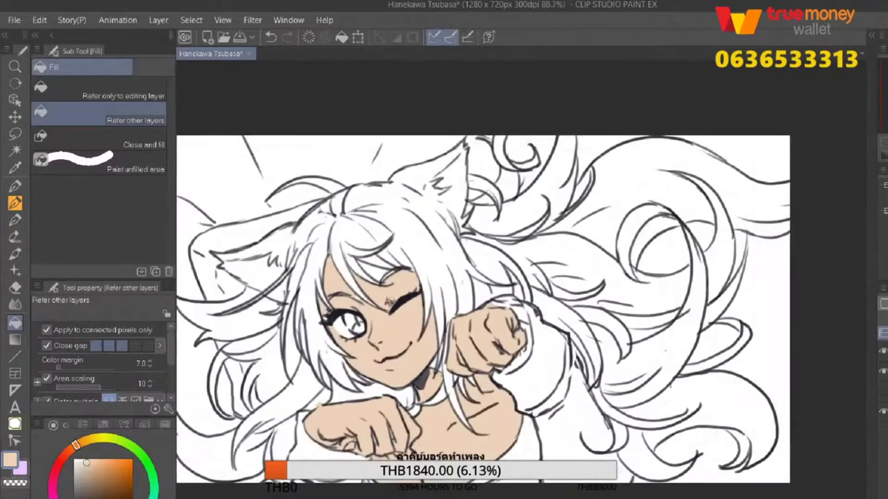
Enlarge the Turnip pen and paint over the unfilled gaps in the skin areas.
key(p)
key(bracketright)
key(bracketright)
key(bracketright)
key(bracketright)
key(bracketright)
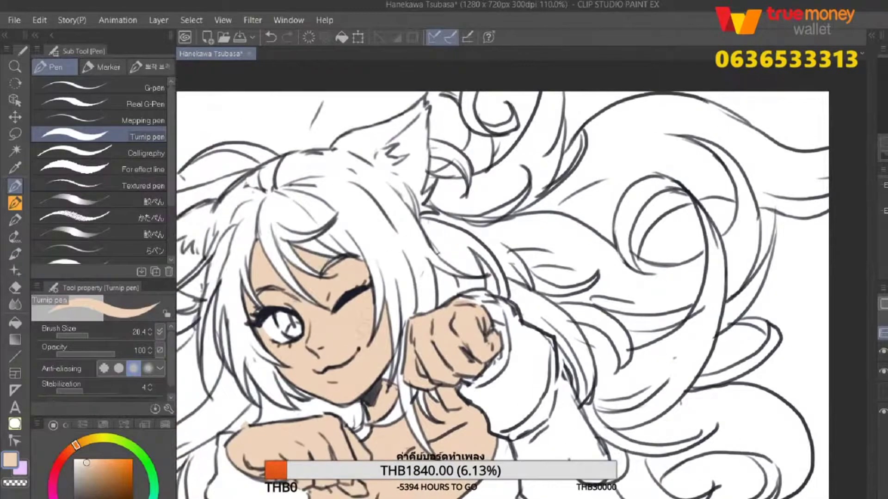
drag(530, 331, 588, 313)
Choose a pale lavender-grey and fill the crown, bangs and both cat ears with it.
alt+click(676, 393)
click(15, 323)
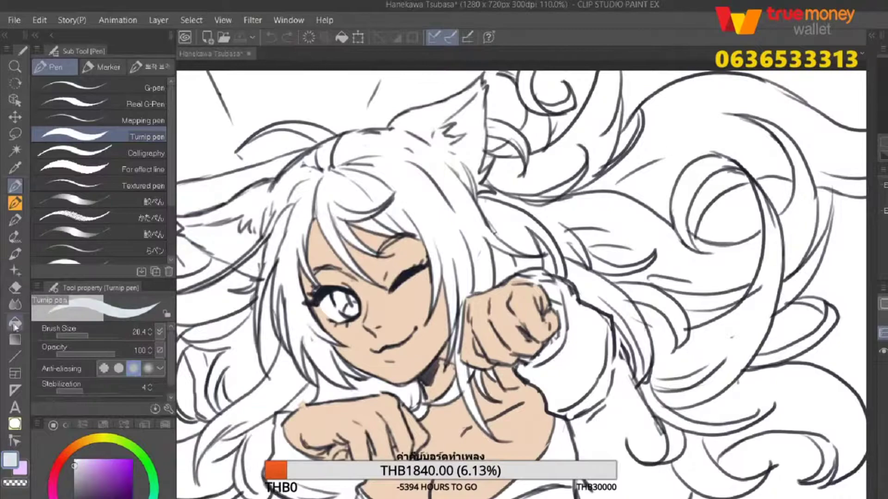
click(416, 162)
click(382, 219)
click(259, 222)
click(301, 148)
click(278, 241)
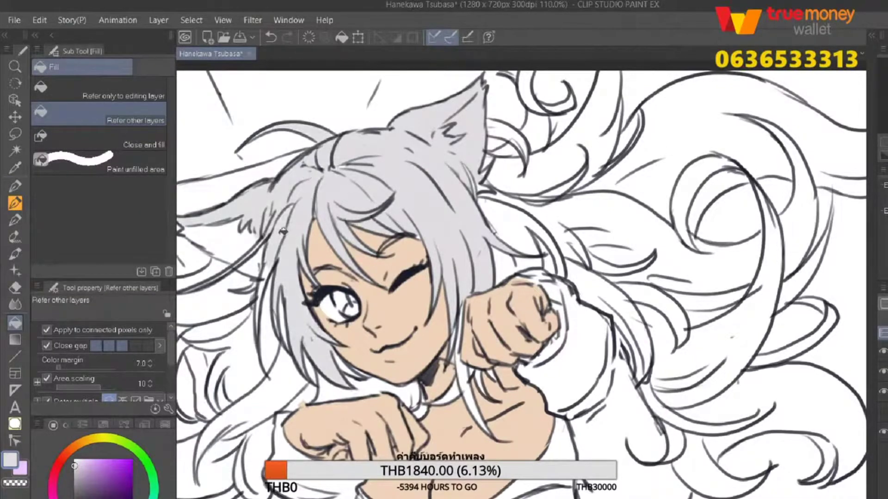
Fill the side locks framing the face and the strands around the neck with the same pale lavender-grey.
click(266, 296)
click(273, 342)
click(250, 379)
click(304, 396)
click(343, 367)
click(469, 370)
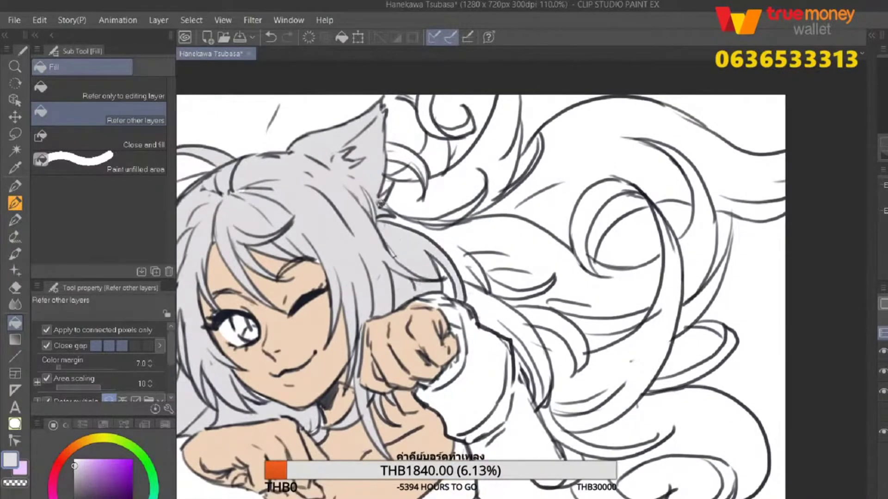
Fill the long flowing waves and curls behind the upper ear and raised fist with pale lavender-grey.
scroll(399, 235, up, 2)
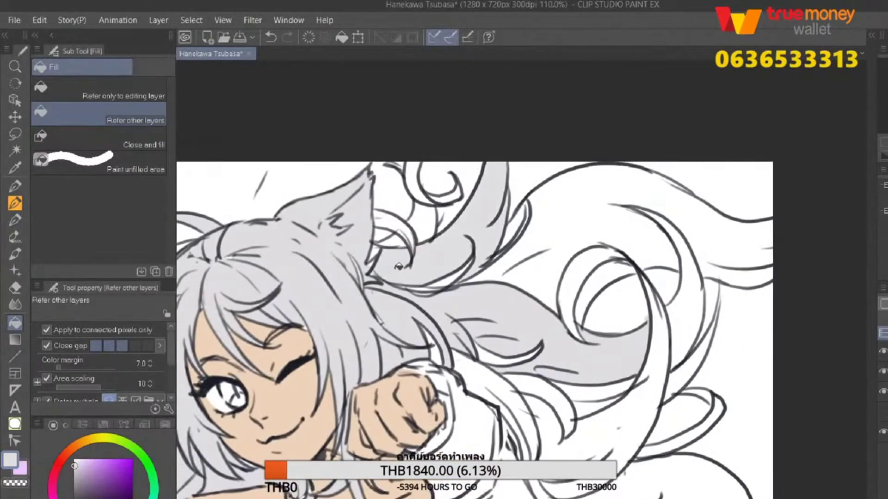
scroll(345, 280, up, 2)
click(333, 293)
click(393, 403)
click(490, 370)
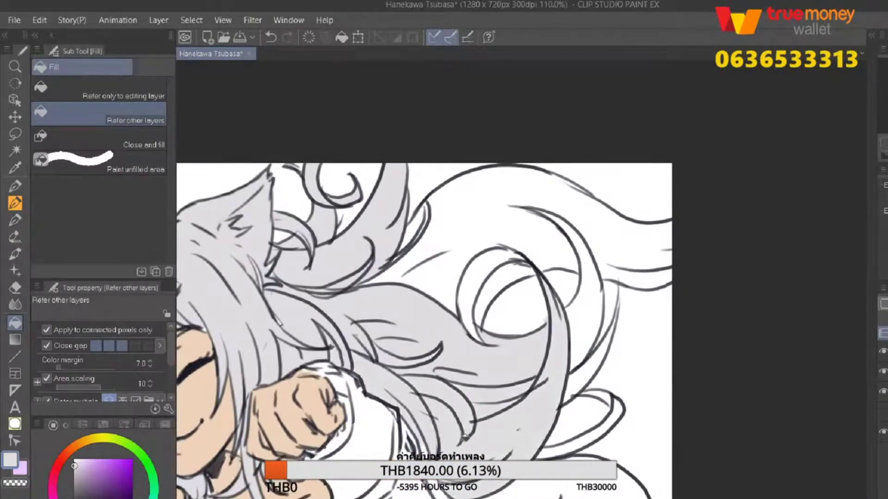
drag(485, 296, 347, 333)
click(342, 328)
click(370, 259)
click(441, 353)
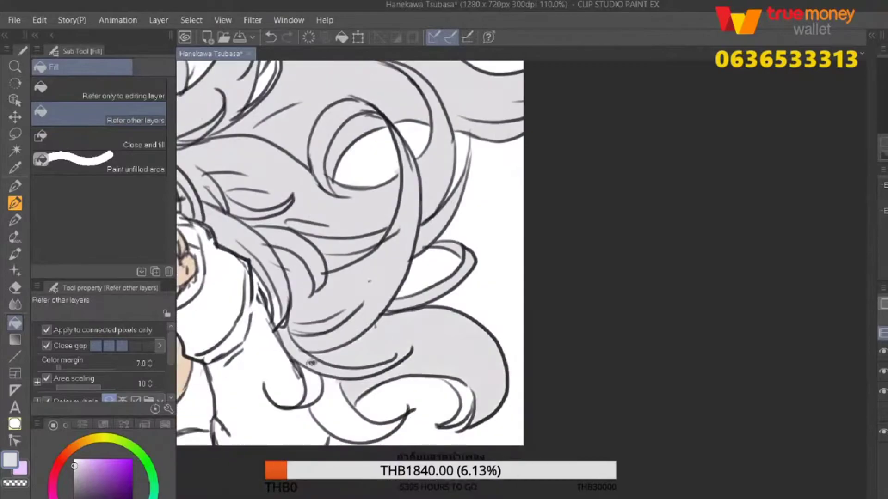
Fill the remaining strands around the lower cat ear and touch up gaps in the hair with the Turnip pen.
scroll(469, 313, up, 2)
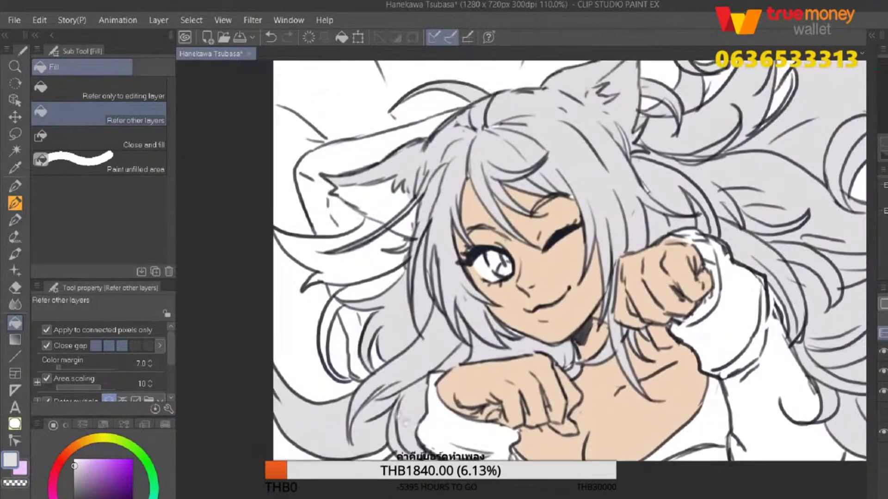
click(362, 266)
click(374, 199)
key(p)
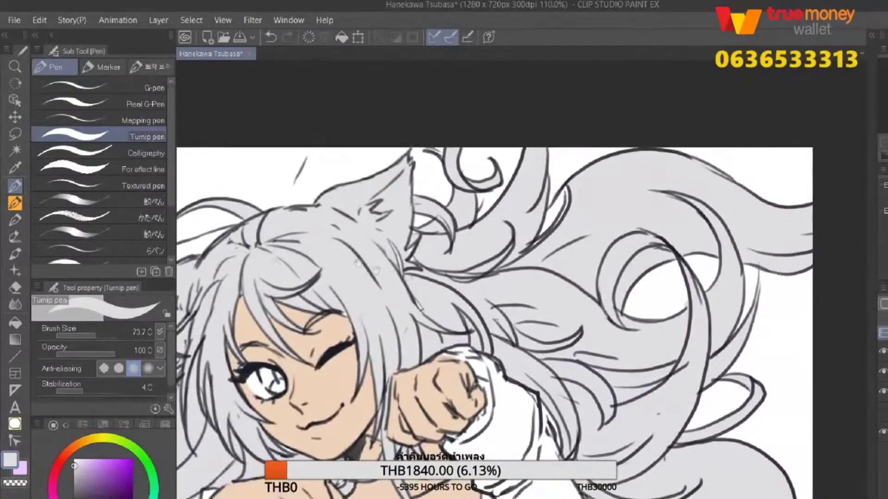
drag(368, 266, 309, 218)
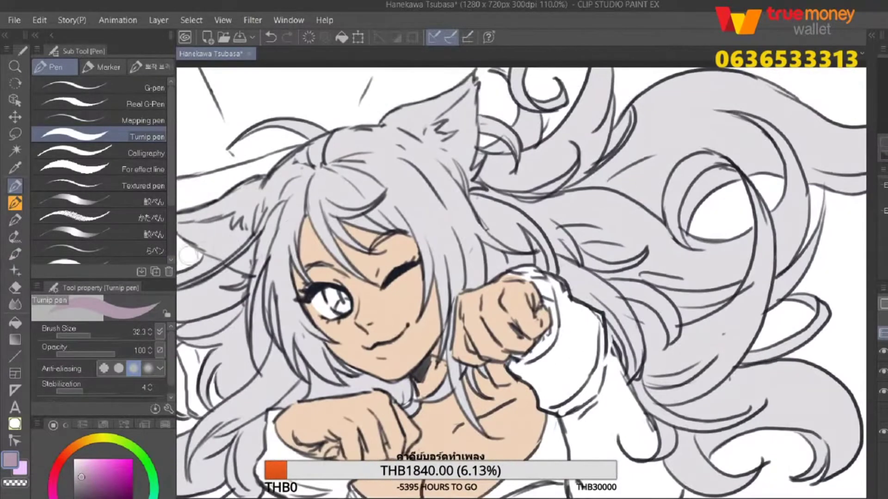
Paint mauve shadows with a smaller Turnip pen on the parted bang and side locks beside the open eye.
key(bracketleft)
drag(298, 190, 303, 240)
key(ctrl+z)
drag(296, 187, 303, 240)
mouse_move(282, 213)
mouse_down()
mouse_move(264, 266)
mouse_move(251, 365)
mouse_up()
drag(273, 303, 261, 352)
mouse_move(280, 291)
mouse_down()
mouse_move(271, 347)
mouse_move(336, 382)
mouse_up()
drag(319, 345, 349, 375)
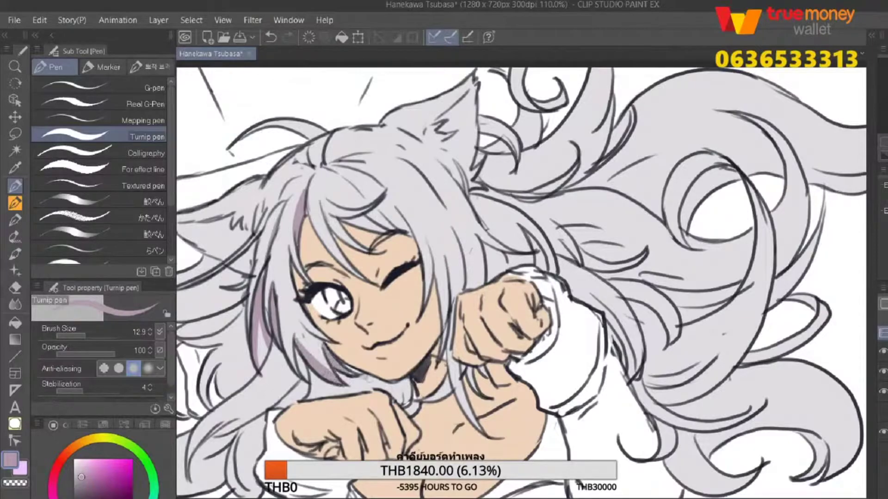
Fill the hair behind the chin and neck with the mauve shadow colour.
key(g)
click(384, 391)
click(340, 387)
key(p)
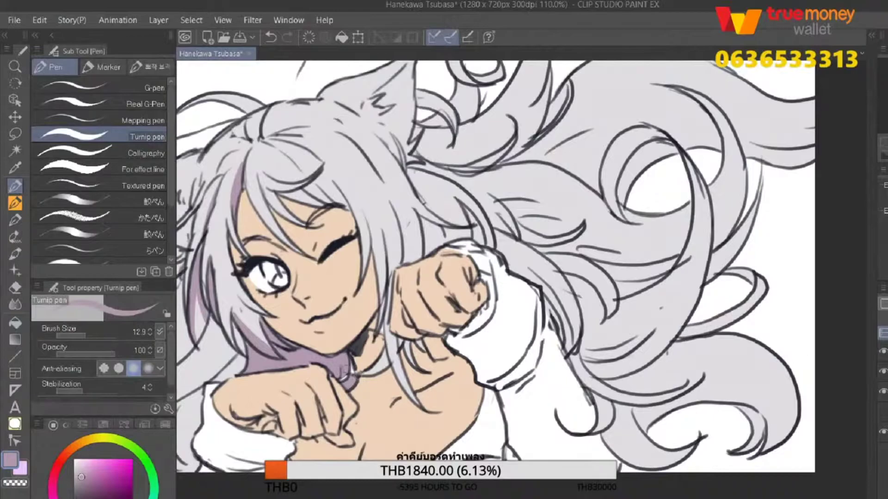
drag(303, 285, 363, 369)
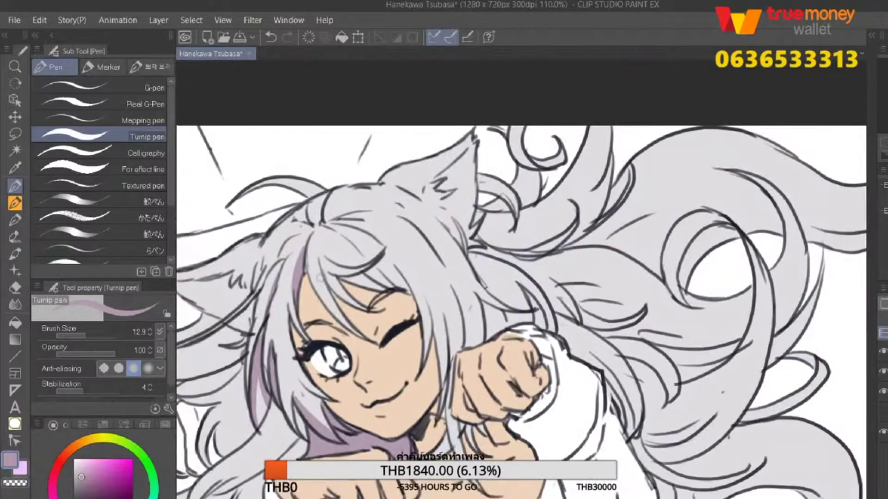
Add mauve shadow strokes to the bangs, the crown and the locks falling between the face and raised fist.
mouse_move(314, 281)
mouse_down()
mouse_move(329, 296)
mouse_move(286, 347)
mouse_up()
key(ctrl+z)
drag(303, 312, 305, 354)
mouse_move(340, 287)
mouse_down()
mouse_move(377, 326)
mouse_move(377, 289)
mouse_move(311, 268)
mouse_up()
key(ctrl+z)
scroll(410, 250, down, 2)
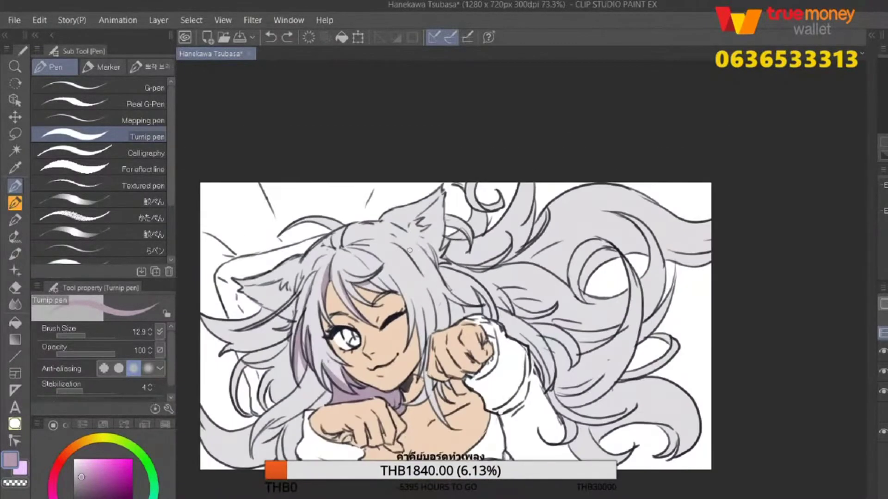
drag(410, 250, 408, 247)
mouse_move(453, 295)
mouse_down()
mouse_move(445, 322)
mouse_move(433, 327)
mouse_up()
drag(432, 306, 418, 374)
mouse_move(419, 292)
mouse_down()
mouse_move(408, 322)
mouse_move(423, 307)
mouse_move(488, 339)
mouse_up()
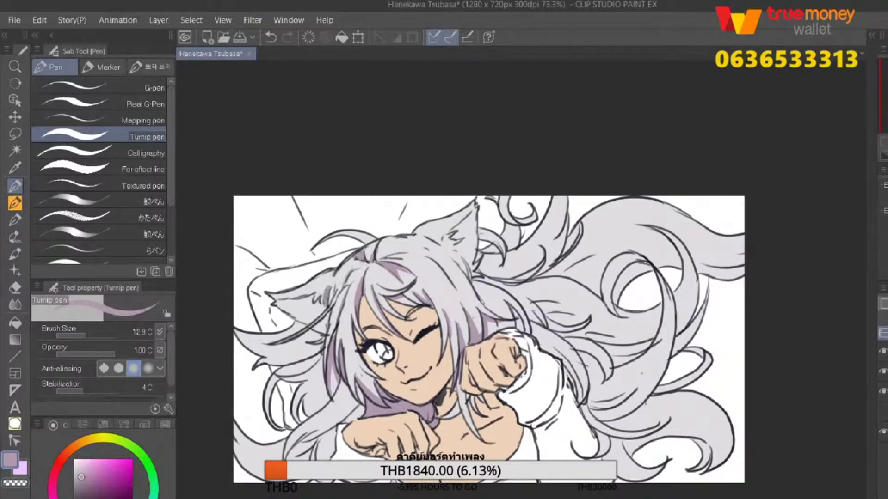
Shade the hair at the parting and the strands beneath the lower cat ear in mauve.
drag(489, 339, 493, 250)
mouse_move(354, 296)
mouse_down()
mouse_move(356, 332)
mouse_move(369, 298)
mouse_move(360, 322)
mouse_up()
mouse_move(493, 251)
mouse_down()
mouse_move(502, 207)
mouse_move(572, 232)
mouse_up()
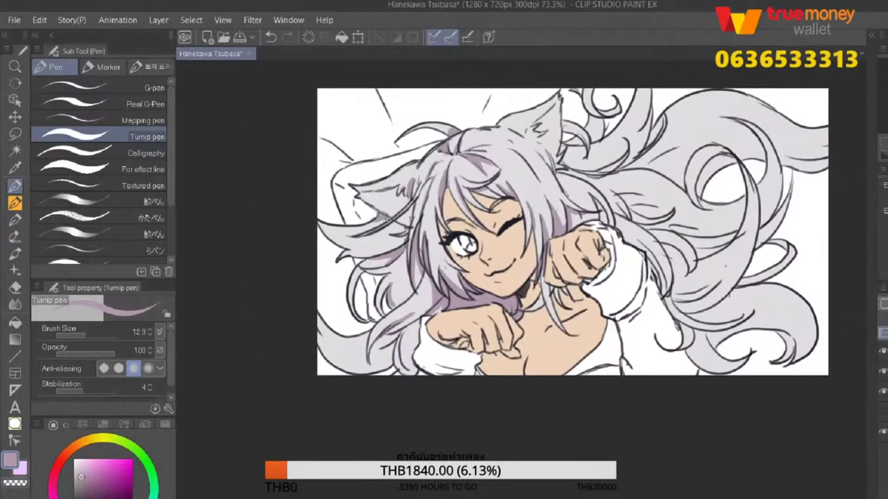
mouse_move(398, 231)
mouse_down()
mouse_move(289, 182)
mouse_move(269, 200)
mouse_move(320, 203)
mouse_up()
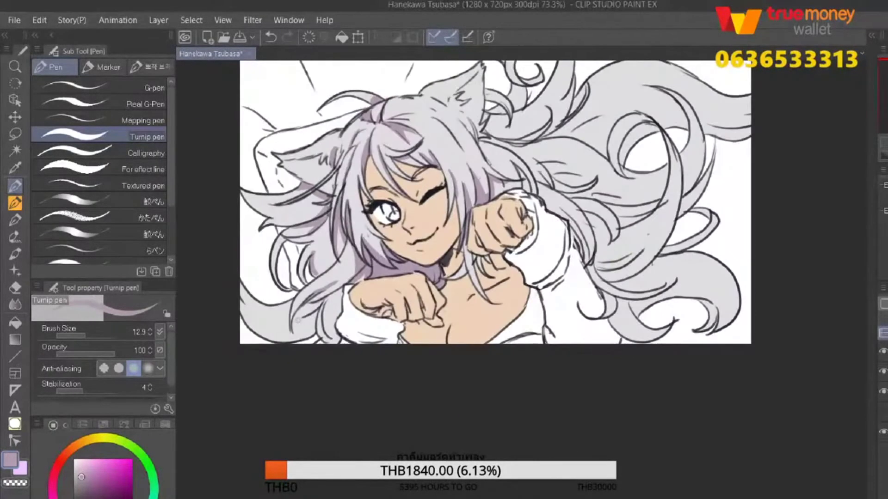
Shade the lock sweeping into the lower canvas corner and the strands behind the lower sleeve in mauve.
mouse_move(314, 323)
mouse_down()
mouse_move(249, 309)
mouse_move(295, 337)
mouse_up()
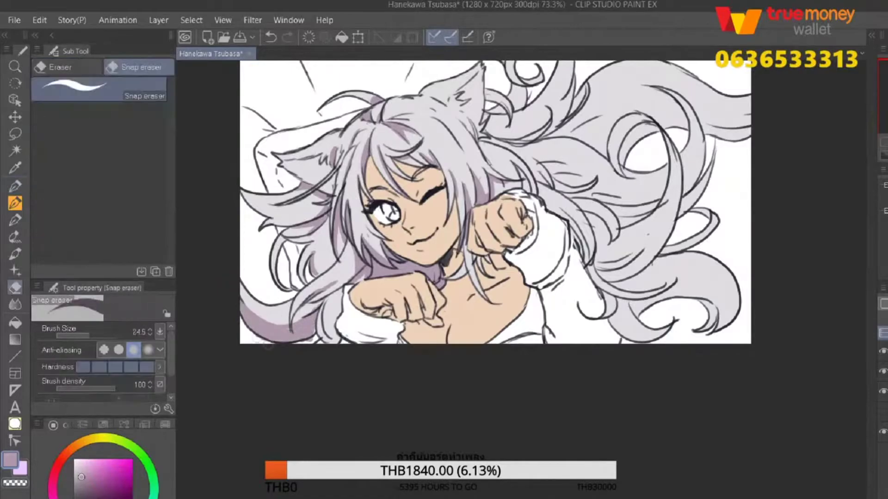
drag(498, 357, 422, 297)
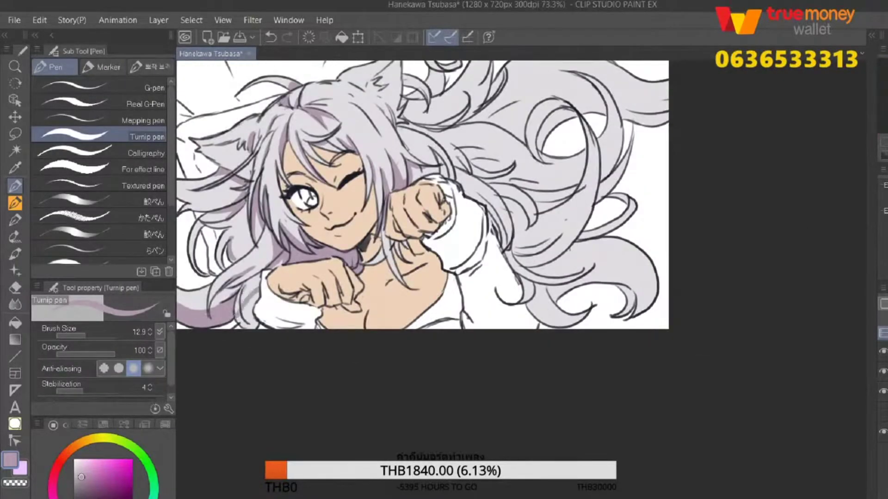
drag(252, 301, 252, 418)
drag(243, 328, 273, 289)
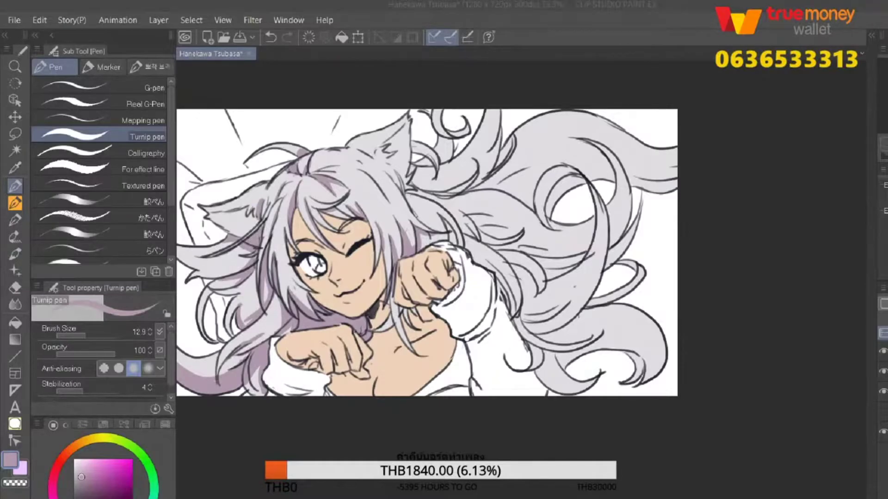
Paint mauve shadows on the hair below the upper cat ear and inside that ear.
drag(425, 252, 407, 315)
key(ctrl+z)
mouse_move(356, 238)
mouse_down()
mouse_move(377, 273)
mouse_move(424, 302)
mouse_up()
drag(370, 232, 389, 257)
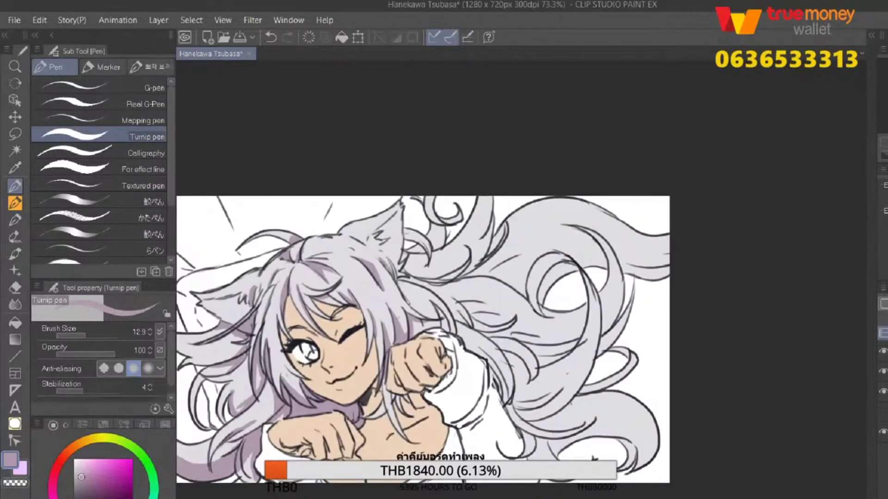
drag(400, 209, 373, 245)
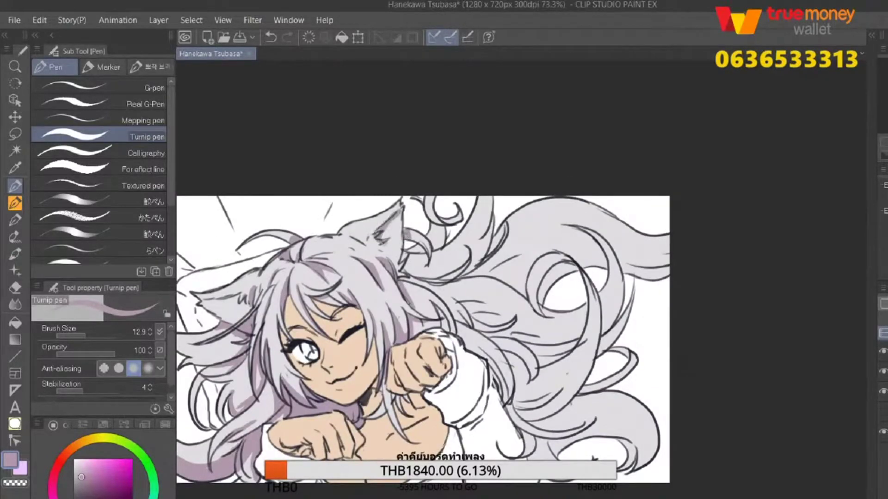
Shade the overlapping locks that flow out from behind the raised sleeve in mauve.
drag(460, 323, 504, 377)
key(ctrl+z)
drag(480, 349, 508, 402)
drag(532, 397, 441, 375)
mouse_move(428, 330)
mouse_down()
mouse_move(419, 370)
mouse_move(411, 369)
mouse_up()
key(ctrl+z)
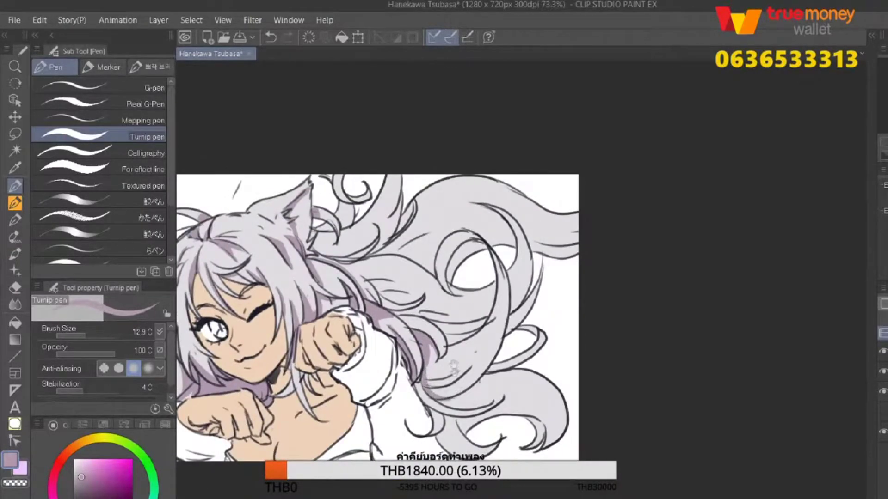
Paint mauve shadows on the large looping curl and the undersides of the surrounding waves.
drag(460, 390, 434, 403)
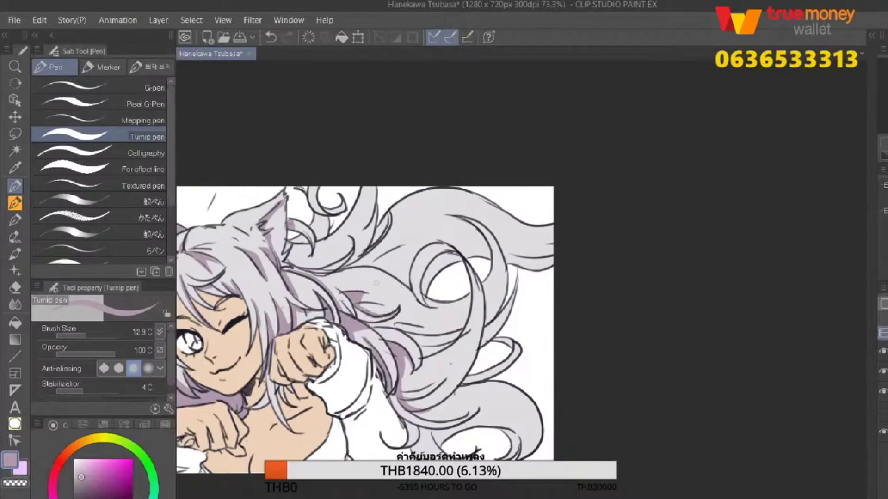
drag(488, 222, 473, 270)
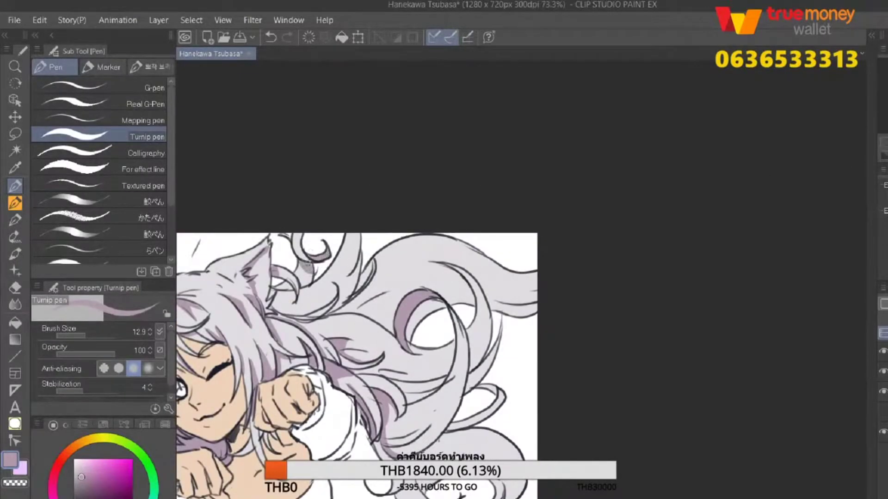
drag(421, 326, 333, 317)
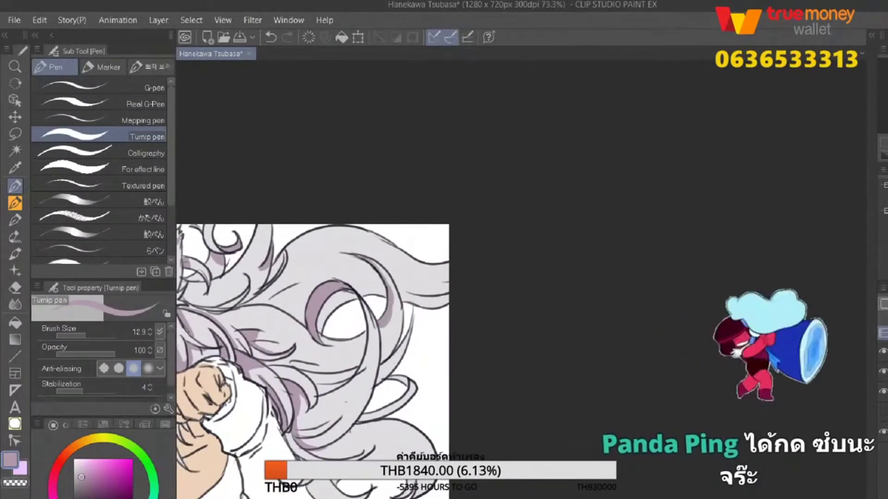
drag(352, 374, 357, 372)
scroll(315, 351, down, 1)
key(ctrl+z)
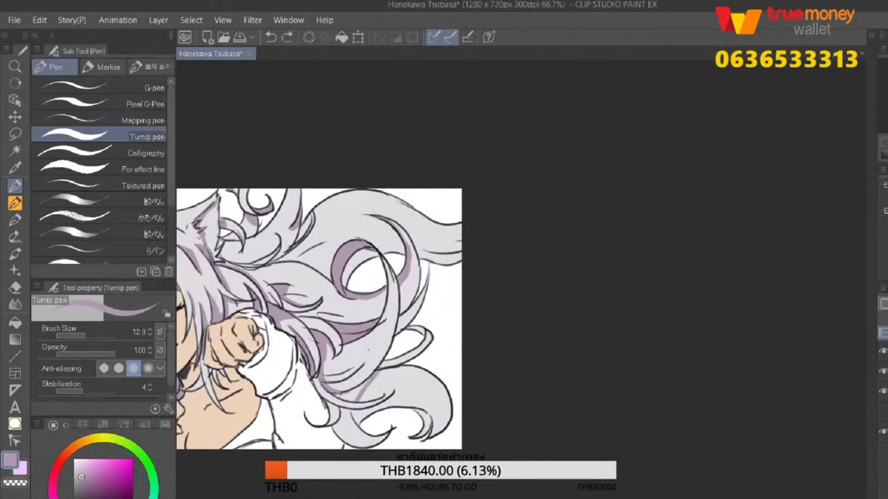
Fill the undersides of the small curled hair tips near the lower canvas edge with mauve.
key(g)
click(421, 327)
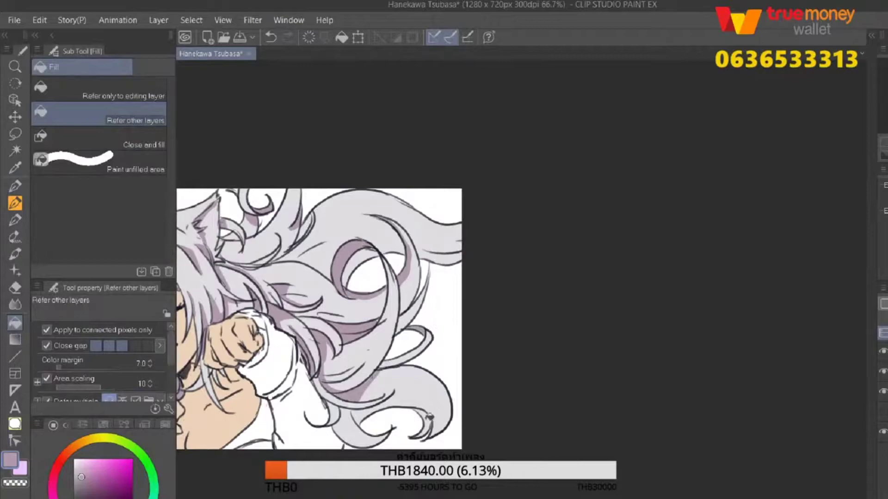
key(p)
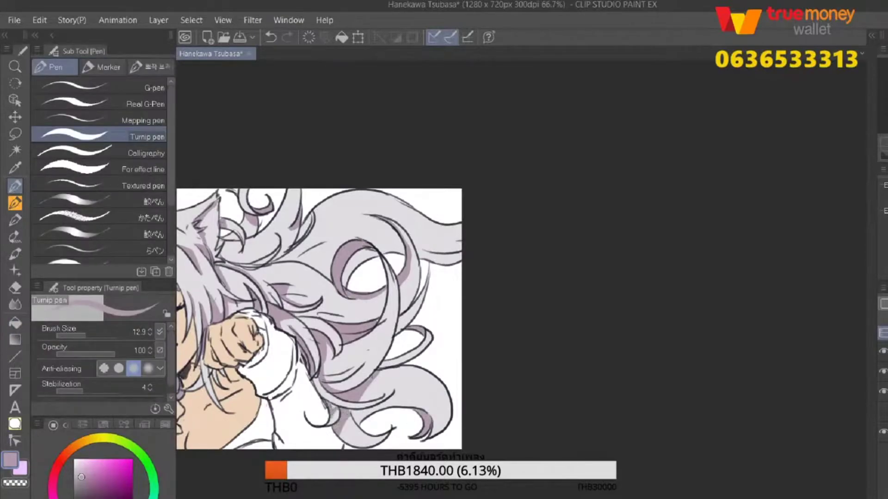
scroll(332, 407, up, 1)
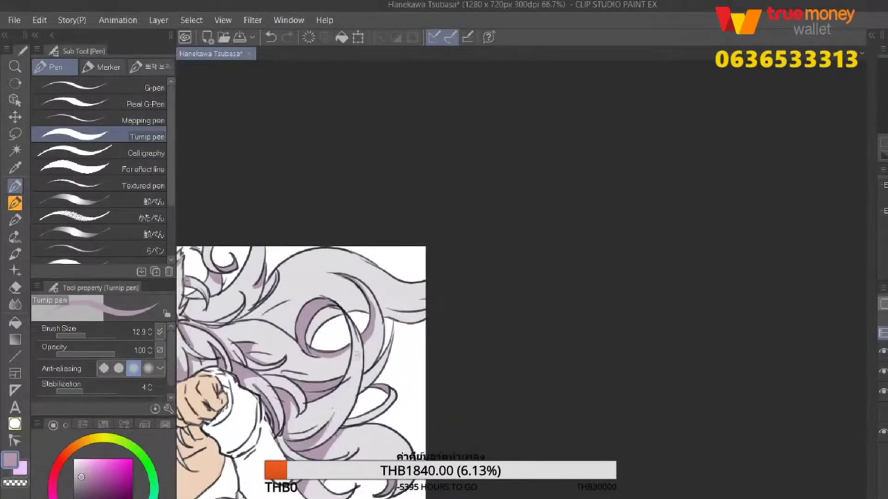
Blend soft mauve shadows into the large looping curl and surrounding waves with the Opaque watercolor brush.
key(p)
key(b)
key(b)
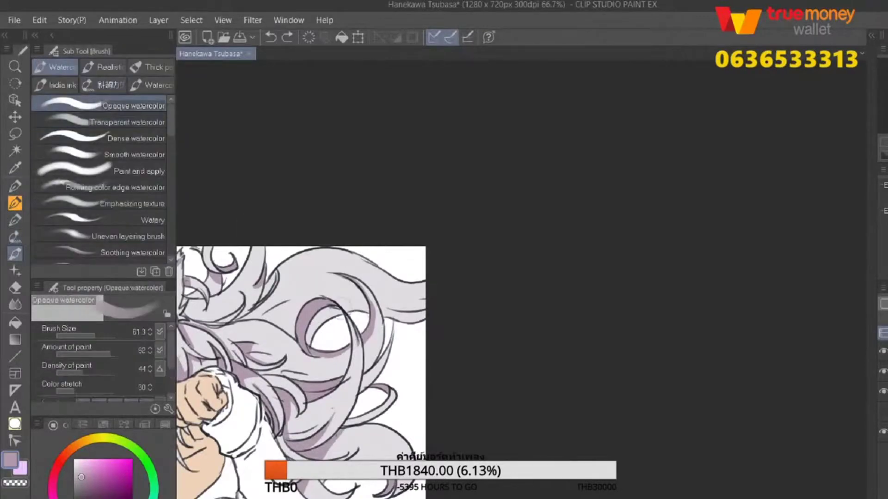
mouse_move(350, 323)
mouse_down()
mouse_move(350, 383)
mouse_move(396, 390)
mouse_up()
drag(324, 372, 381, 383)
drag(550, 326, 397, 319)
drag(351, 365, 397, 331)
mouse_move(269, 296)
mouse_down()
mouse_move(305, 310)
mouse_move(323, 287)
mouse_move(319, 306)
mouse_up()
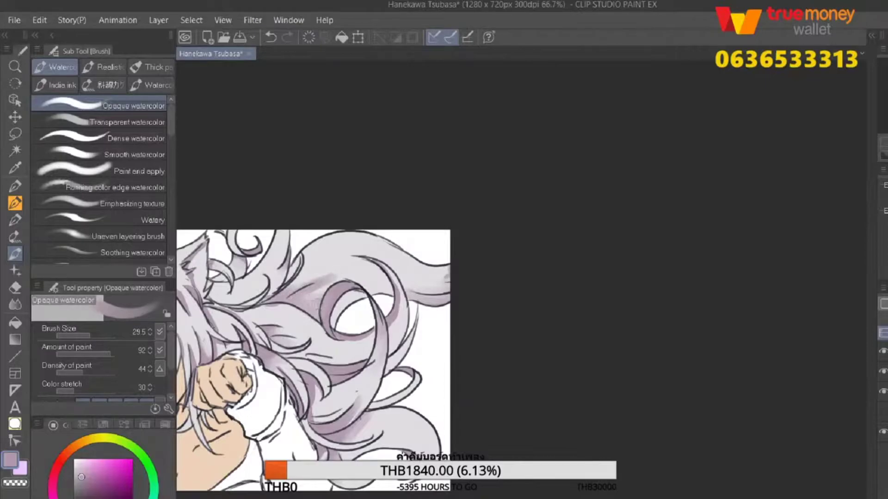
drag(523, 187, 699, 243)
drag(372, 308, 375, 342)
drag(416, 370, 484, 287)
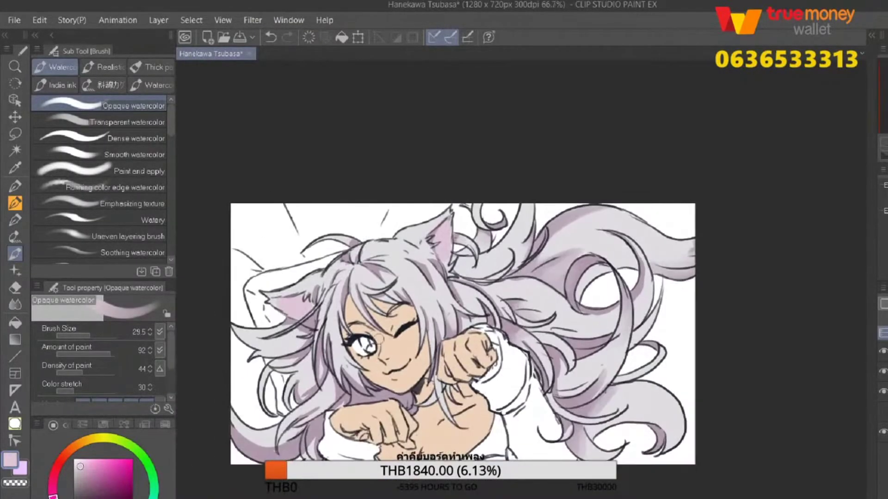
Soften the mauve shading on the locks beside the face, around both ears and across the crown.
alt+click(284, 324)
mouse_move(284, 324)
mouse_down()
mouse_move(292, 333)
mouse_move(277, 356)
mouse_up()
drag(463, 324, 487, 279)
mouse_move(262, 392)
mouse_down()
mouse_move(310, 407)
mouse_move(344, 385)
mouse_up()
drag(451, 209, 463, 223)
drag(477, 240, 488, 257)
drag(486, 287, 385, 320)
drag(354, 270, 411, 245)
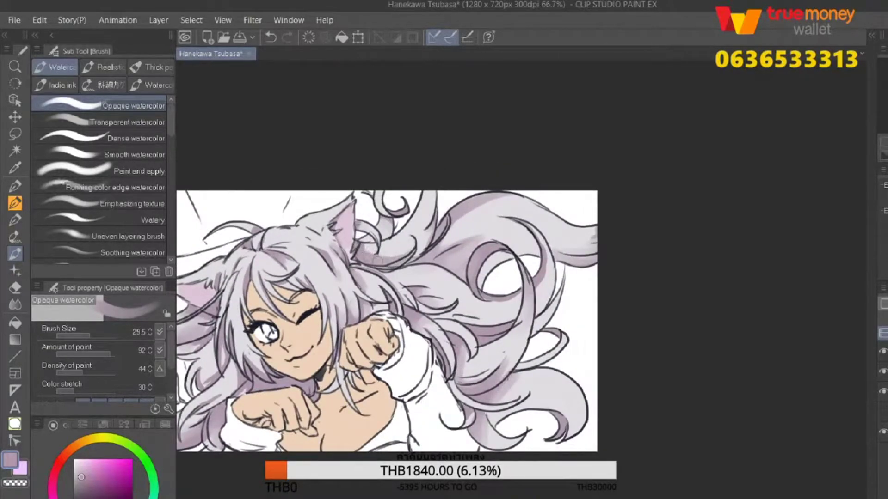
drag(370, 300, 405, 308)
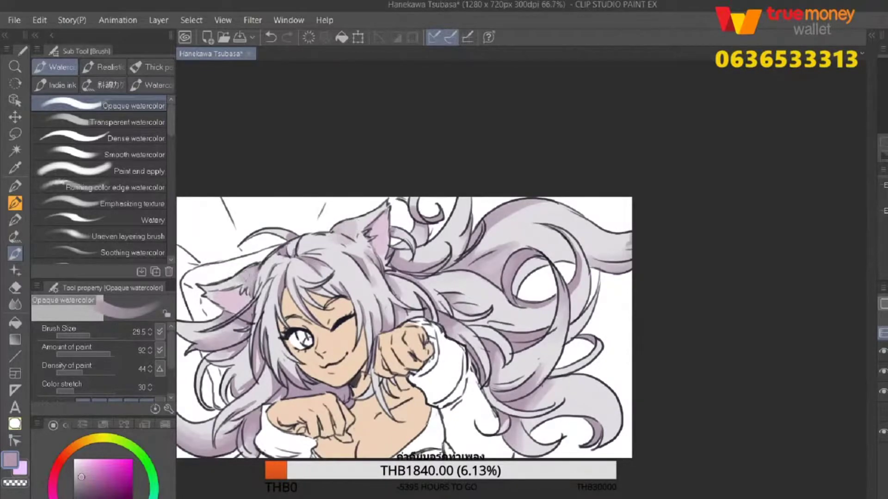
Add a near-white shine band with small dots across the crown hair using the Turnip pen.
click(136, 139)
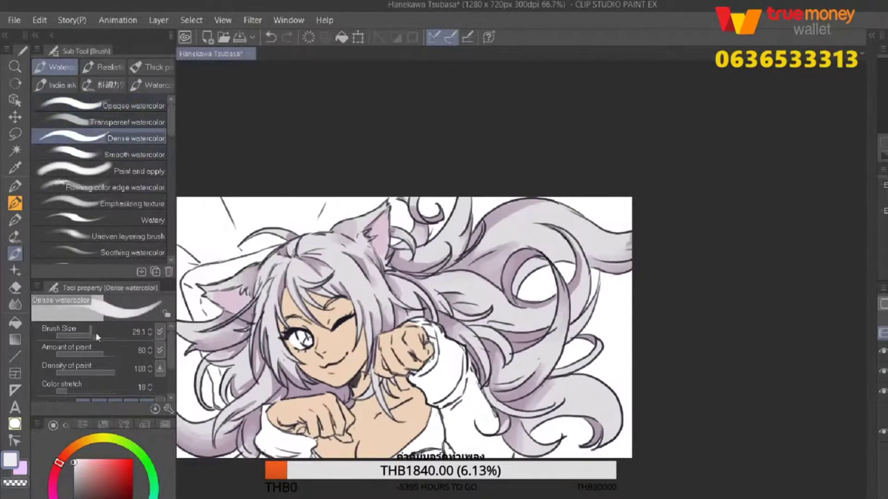
key(p)
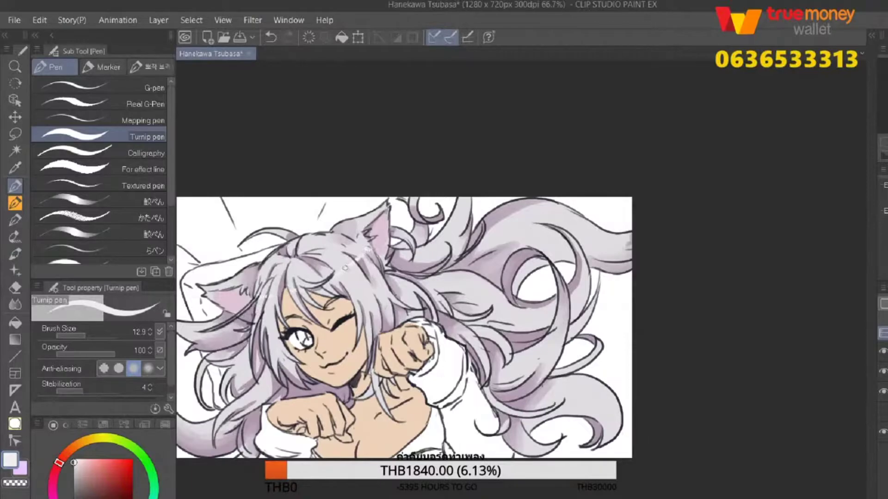
drag(542, 140, 549, 138)
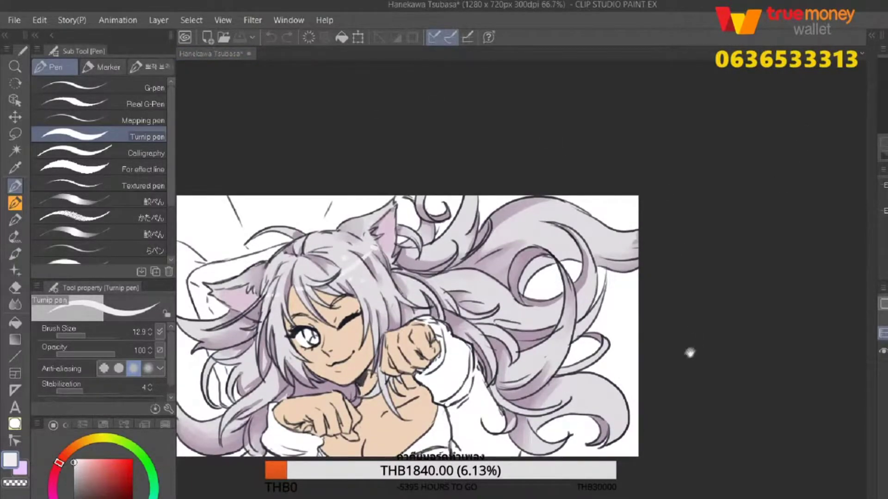
Tint the nose tip and the skin below the open eye salmon with the Opaque watercolor brush.
click(100, 467)
scroll(521, 278, up, 3)
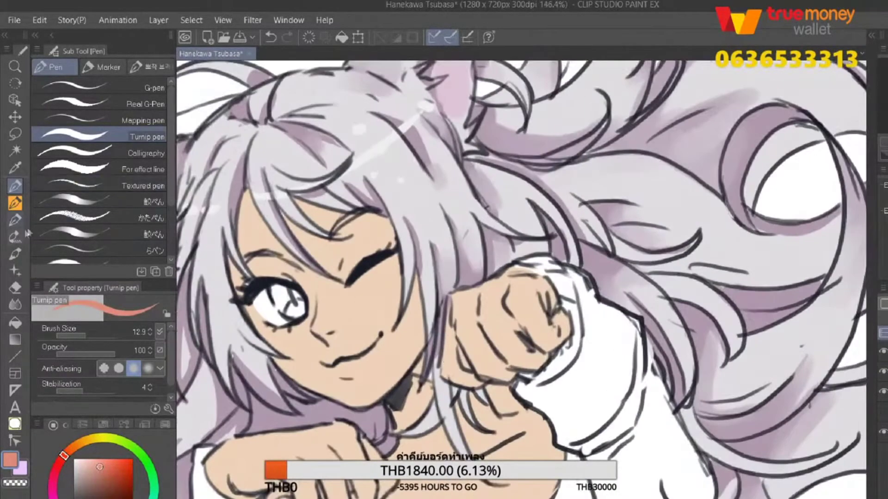
click(14, 237)
click(18, 220)
click(15, 253)
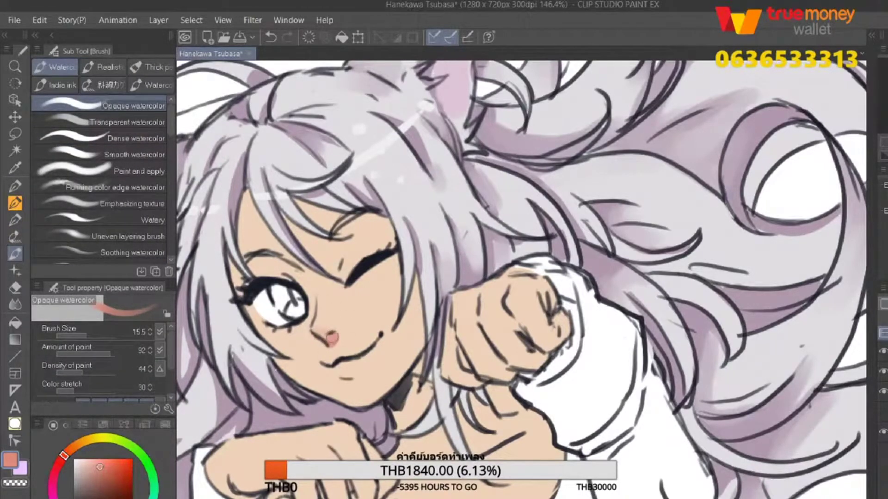
drag(250, 310, 282, 335)
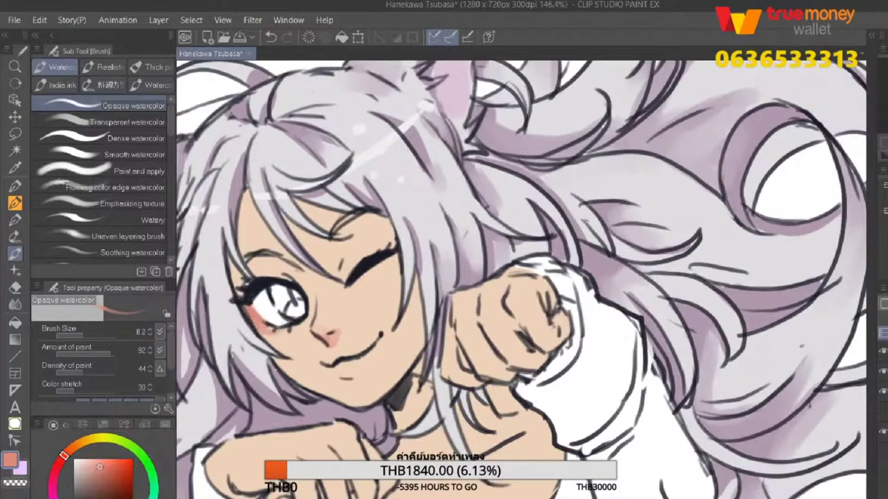
Paint salmon shading on the open eye's upper lid and along the forehead edge beside the hair.
click(90, 336)
mouse_move(231, 264)
mouse_down()
mouse_move(258, 296)
mouse_move(294, 268)
mouse_up()
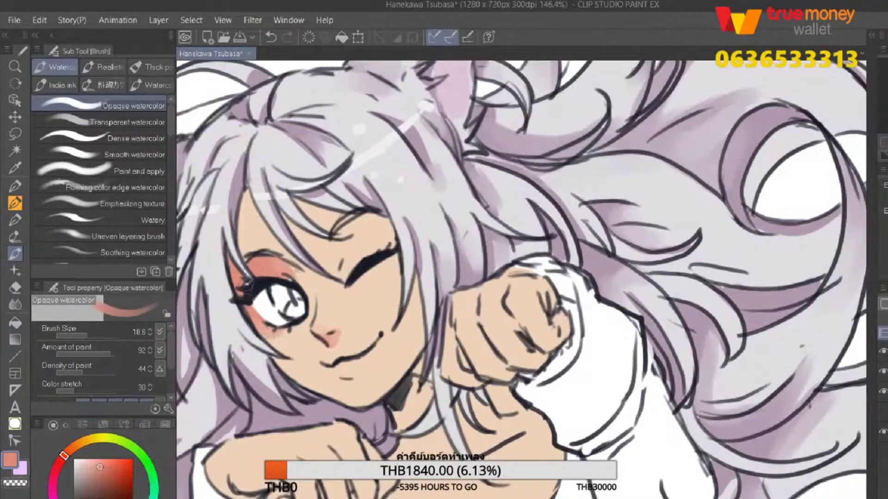
key(bracketleft)
key(bracketleft)
drag(248, 193, 240, 253)
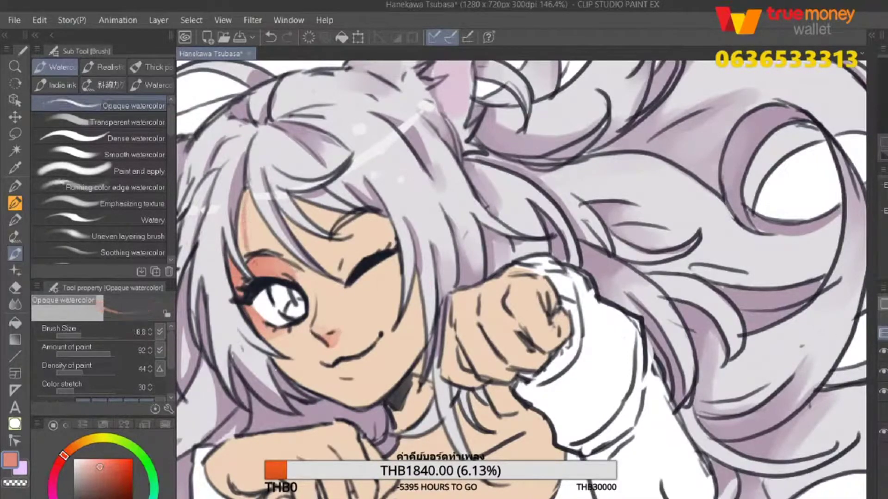
drag(248, 195, 240, 256)
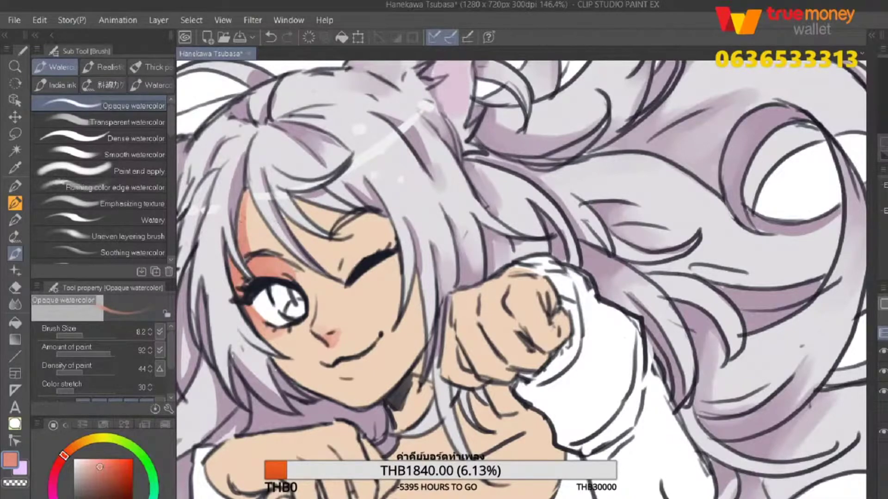
Paint salmon shadows under the fringe strands and around the open eye with the Dense watercolor brush.
click(101, 138)
mouse_move(252, 203)
mouse_down()
mouse_move(278, 248)
mouse_move(335, 282)
mouse_up()
drag(284, 217, 340, 277)
alt+click(350, 319)
alt+click(272, 332)
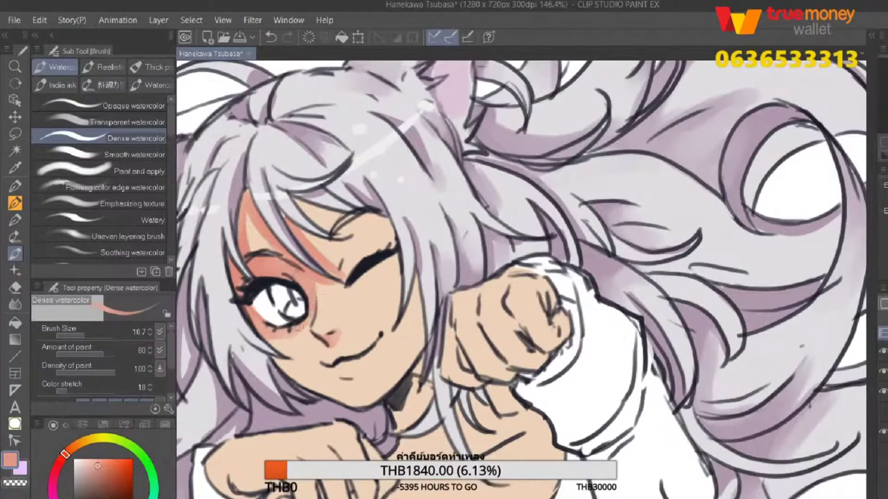
Blend soft salmon shading along the jaw and under the fringe above the winking eye with Opaque watercolor.
click(115, 106)
key(bracketright)
key(bracketright)
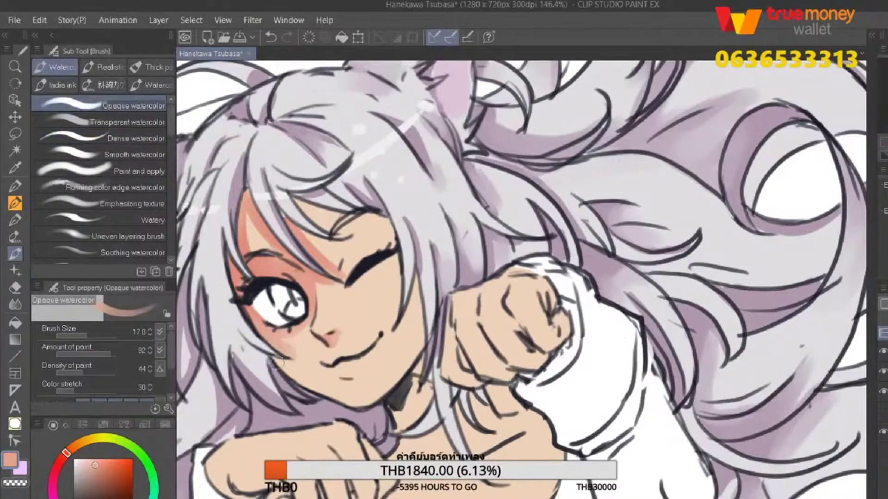
drag(344, 386, 298, 372)
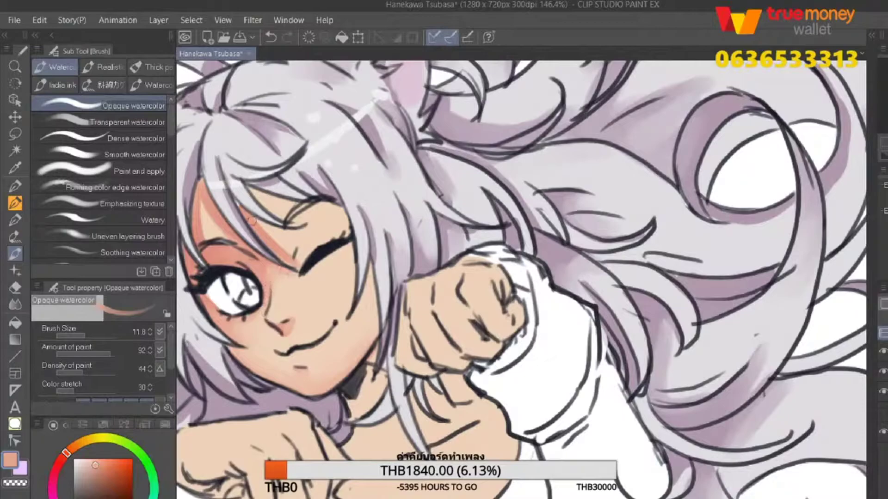
drag(259, 236, 286, 236)
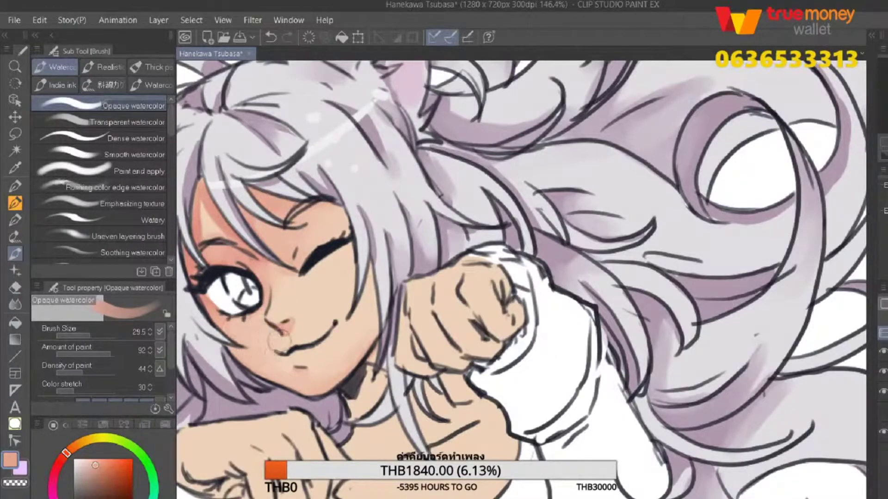
Soften the blush across the nose and cheek, and shade the neck below the chin with Dense watercolor.
key(ctrl+alt+0)
scroll(462, 272, up, 1)
click(134, 138)
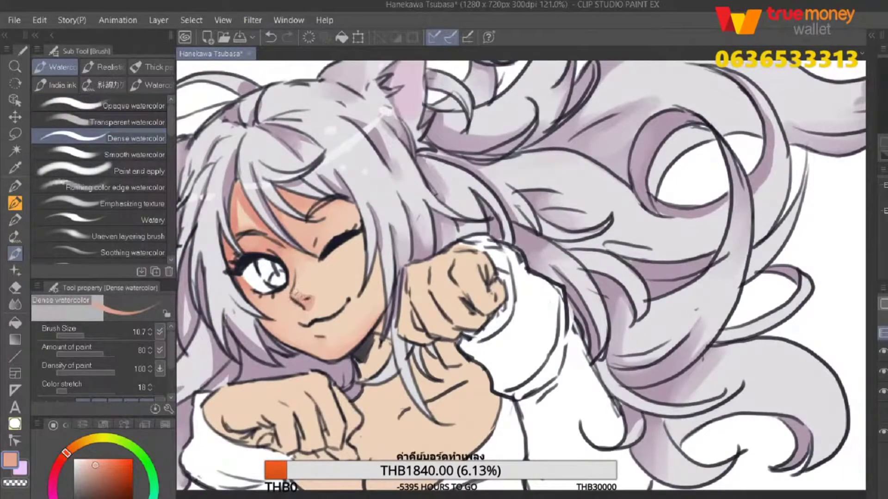
click(134, 106)
drag(309, 296, 330, 271)
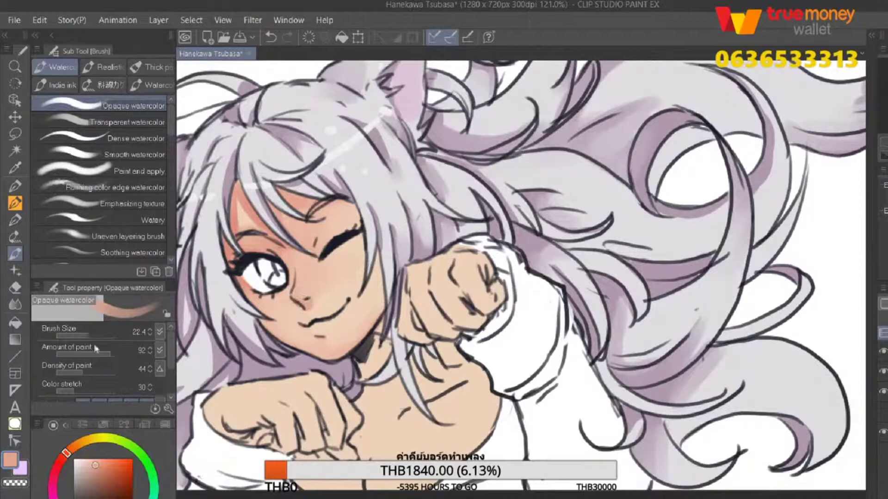
key(ctrl+z)
click(134, 139)
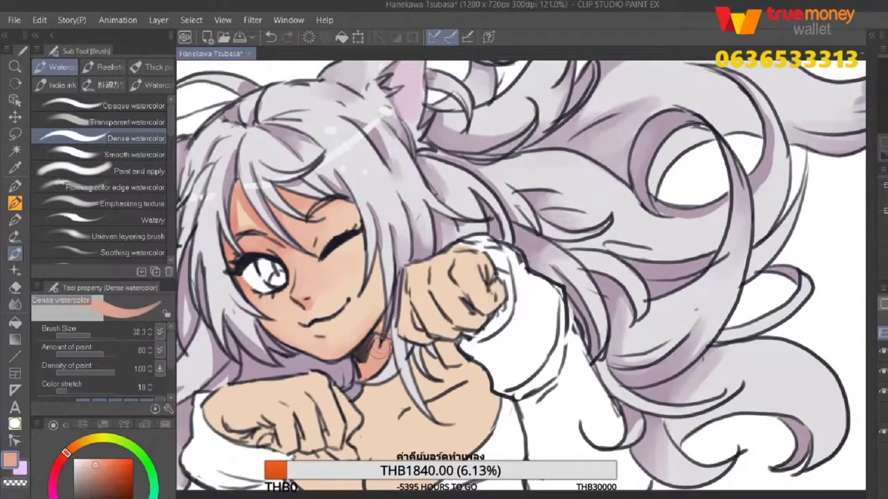
Mirror the canvas view and refine the skin shading around the winking eye with a smaller brush.
key(ctrl+0)
key(ctrl+minus)
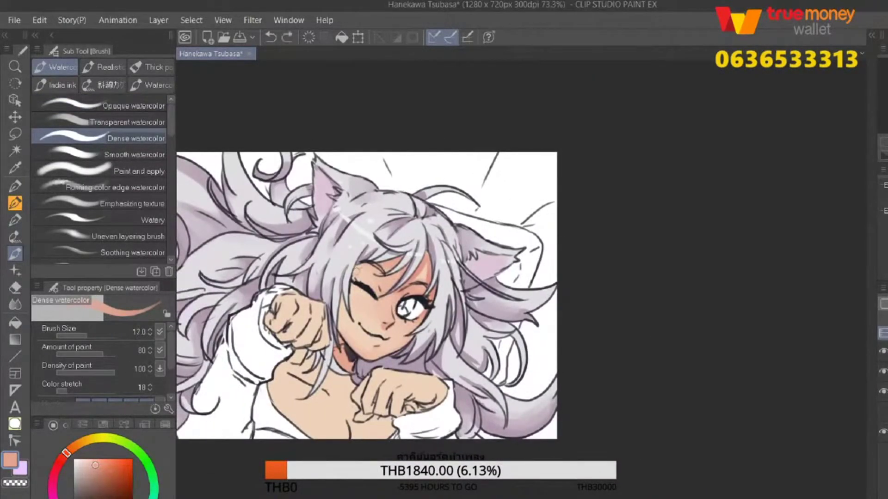
key(bracketleft)
key(bracketleft)
drag(370, 296, 400, 274)
alt+click(376, 322)
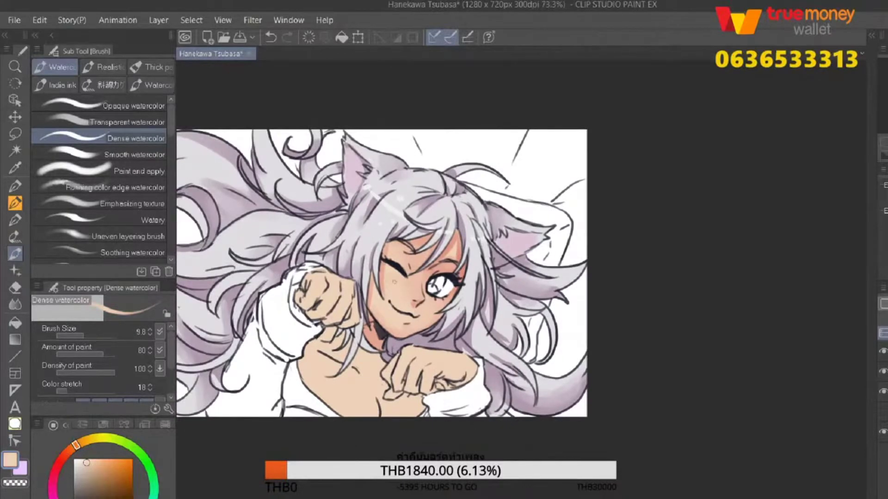
Shade the fingers of both fists and the lower edges of the chest in salmon with Opaque watercolor.
key(comma)
key(comma)
alt+click(452, 250)
mouse_move(301, 291)
mouse_down()
mouse_move(326, 307)
mouse_move(319, 324)
mouse_move(344, 314)
mouse_up()
mouse_move(430, 384)
mouse_down()
mouse_move(460, 377)
mouse_move(403, 381)
mouse_move(370, 410)
mouse_up()
mouse_move(305, 366)
mouse_down()
mouse_move(347, 402)
mouse_move(375, 411)
mouse_up()
drag(91, 336, 81, 336)
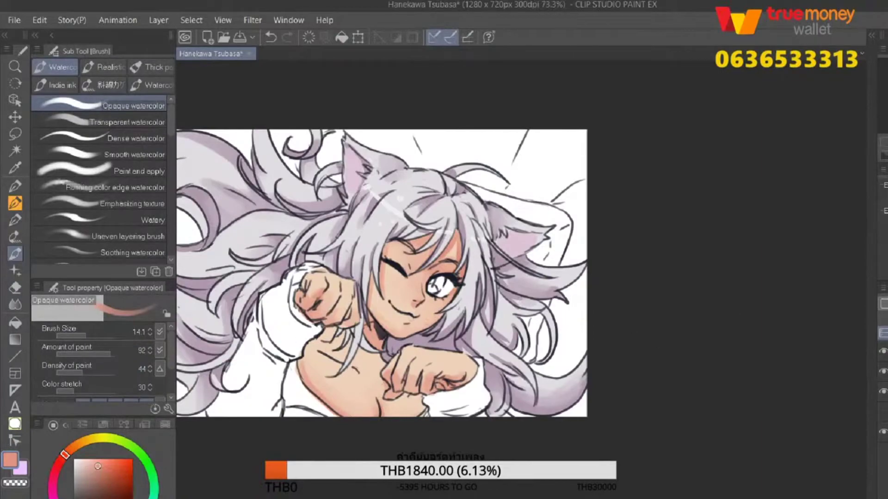
Shade the shoulder beside the raised sleeve and blend it with the skin tone using Transparent watercolor.
drag(318, 340, 305, 377)
alt+click(325, 366)
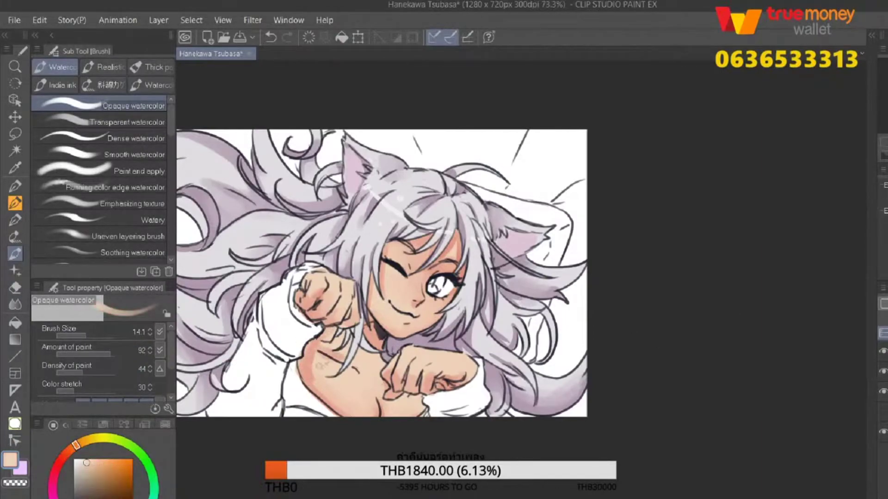
click(127, 122)
mouse_move(324, 354)
mouse_down()
mouse_move(329, 394)
mouse_move(309, 379)
mouse_up()
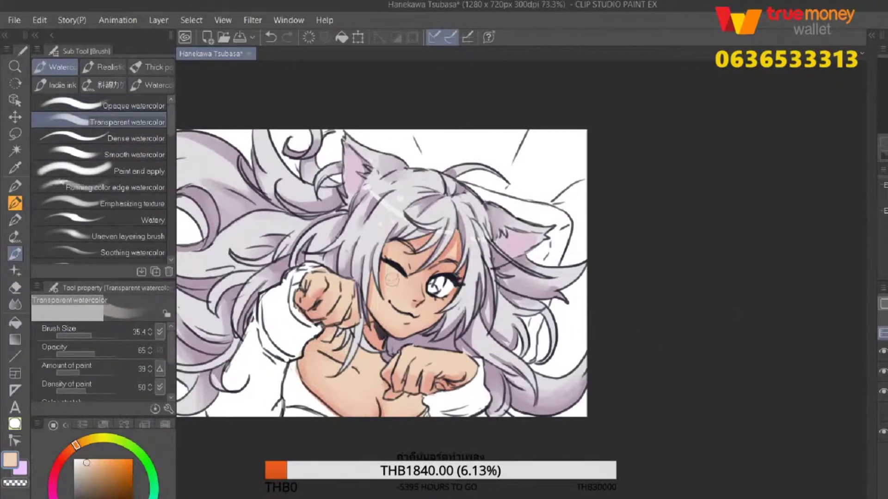
scroll(223, 214, down, 2)
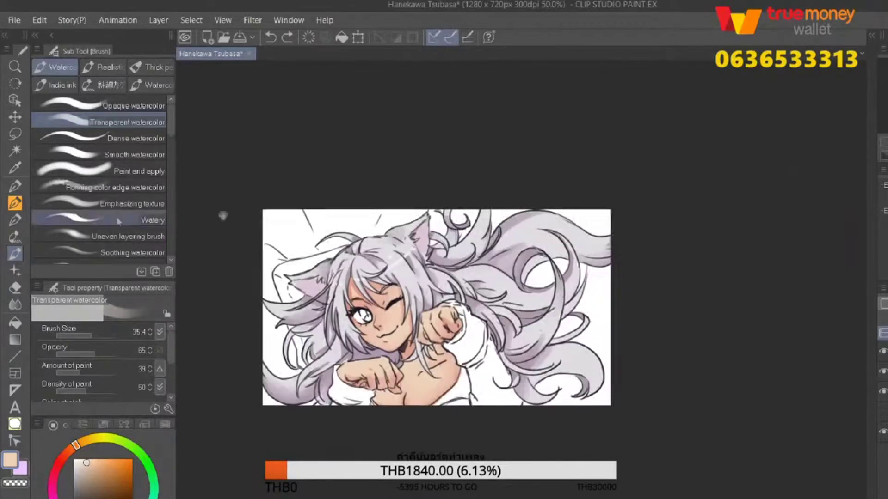
Colour the open eye's iris amber yellow.
scroll(319, 316, up, 3)
key(g)
click(351, 329)
key(ctrl+z)
key(p)
key(ctrl+y)
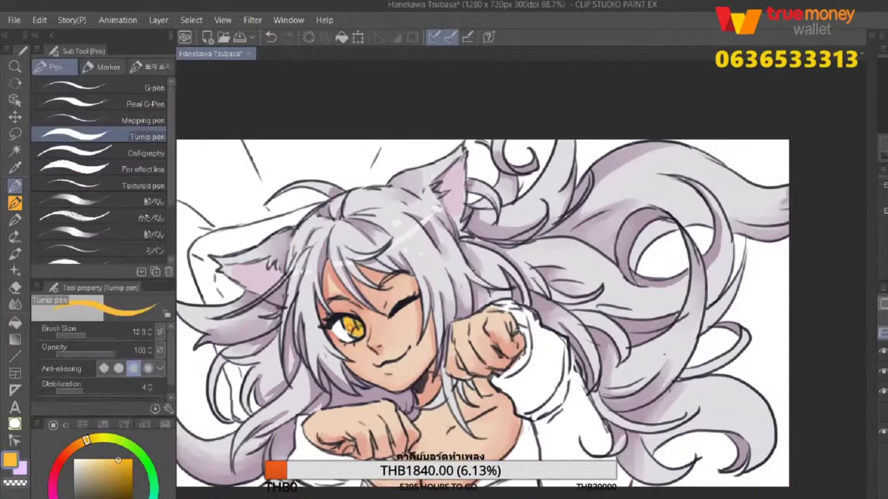
Rework the iris with an orange upper part, light yellow lower part and darker amber shading.
key(ctrl+z)
drag(83, 447, 90, 439)
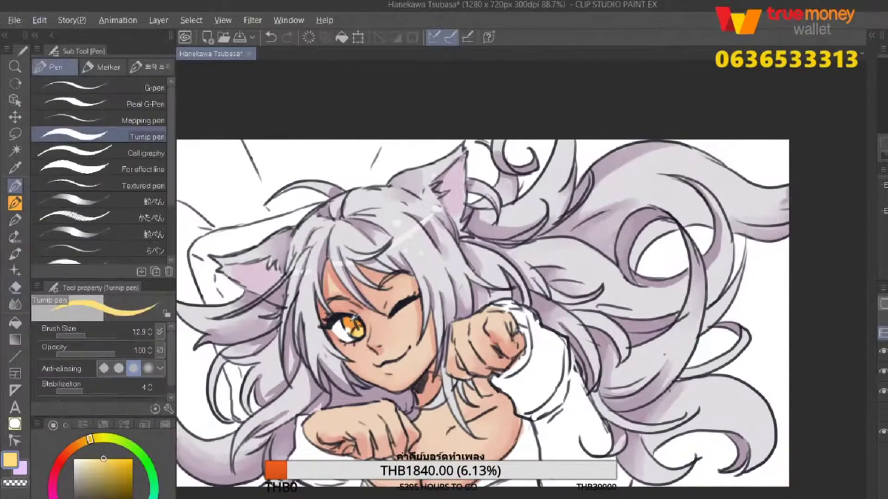
drag(90, 439, 77, 445)
click(113, 475)
click(123, 477)
Fill the raised arm's sleeve and the top's neckline with pale pink, referring to other layers.
alt+click(392, 306)
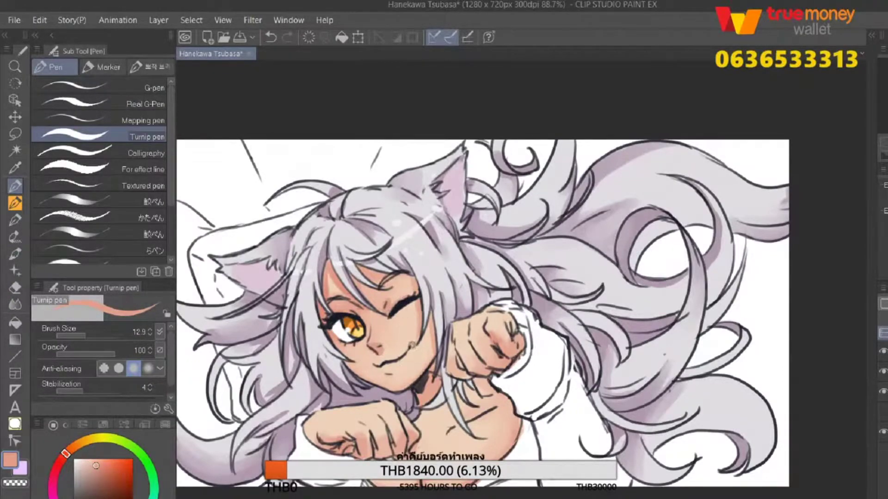
scroll(438, 328, down, 4)
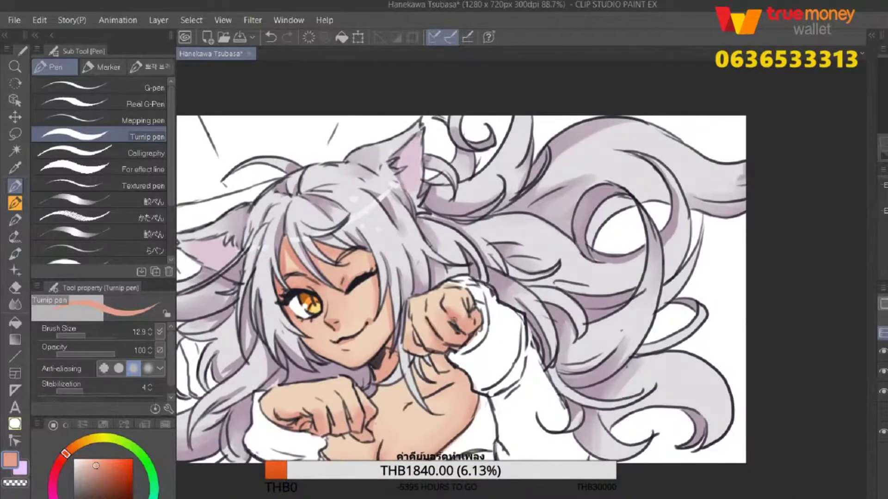
scroll(425, 399, up, 1)
alt+click(425, 399)
scroll(425, 399, up, 2)
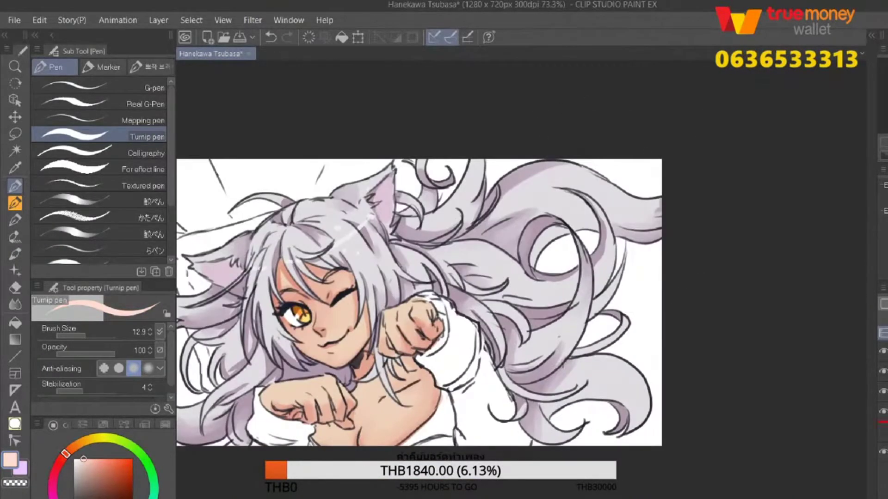
key(g)
drag(277, 412, 474, 366)
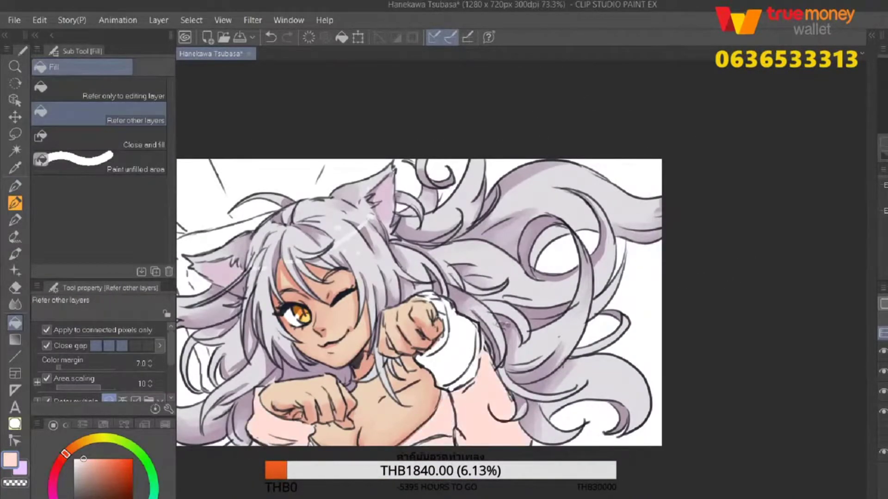
Shade the white cuffs of both sleeves in mauve pink with the Dense watercolor brush.
click(15, 186)
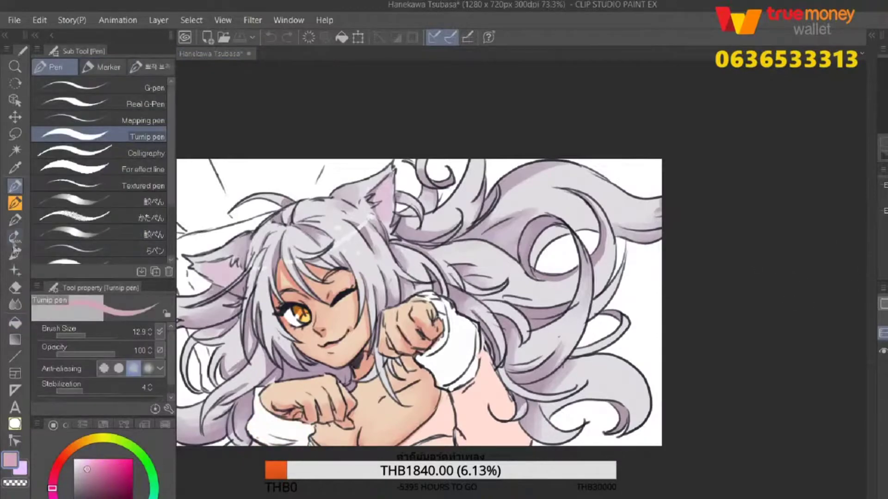
click(15, 254)
click(134, 138)
mouse_move(419, 290)
mouse_down()
mouse_move(437, 300)
mouse_move(451, 356)
mouse_up()
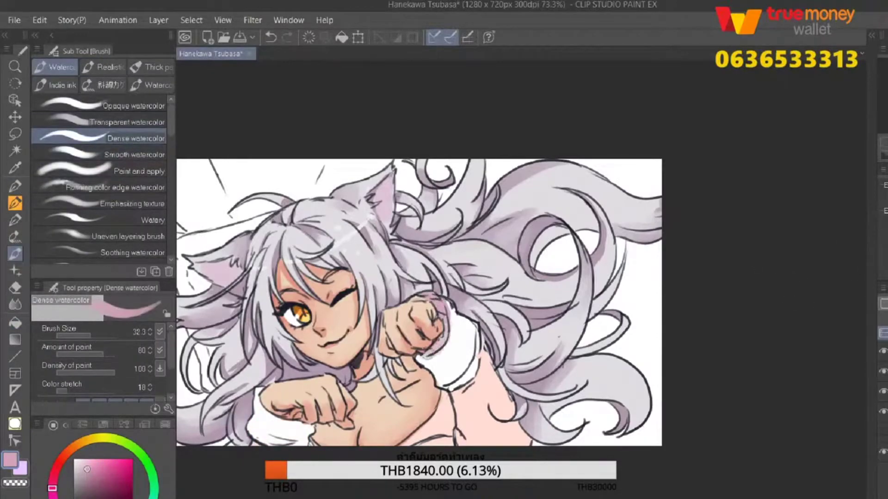
key([)
key([)
drag(261, 445, 291, 437)
drag(314, 425, 299, 445)
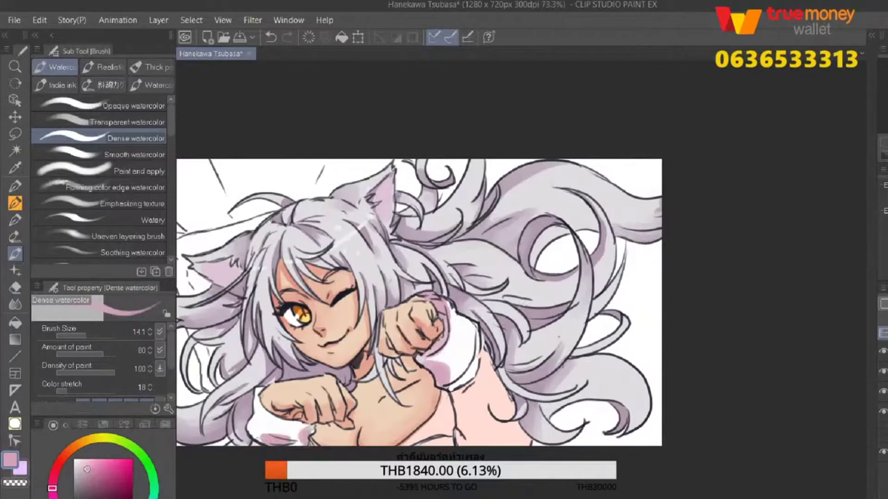
Shade the pink sleeve and the top's neckline in darker rose, and deepen the cuff shadows around the raised fist.
mouse_move(462, 393)
mouse_down()
mouse_move(467, 342)
mouse_move(463, 430)
mouse_up()
mouse_move(469, 374)
mouse_down()
mouse_move(465, 435)
mouse_move(463, 411)
mouse_move(437, 370)
mouse_move(435, 336)
mouse_up()
alt+click(414, 402)
alt+click(437, 333)
drag(449, 275, 458, 296)
drag(450, 326, 446, 342)
drag(384, 356, 426, 364)
alt+click(341, 406)
alt+click(303, 394)
alt+click(501, 308)
scroll(325, 403, down, 2)
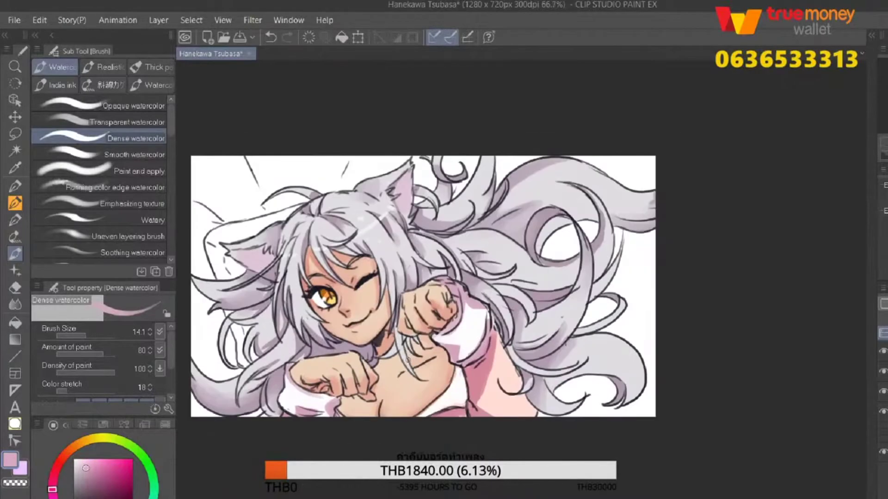
Refine the pink sleeve with white and pale pink highlights using Dense watercolor.
alt+click(423, 369)
alt+click(423, 370)
drag(416, 324, 391, 327)
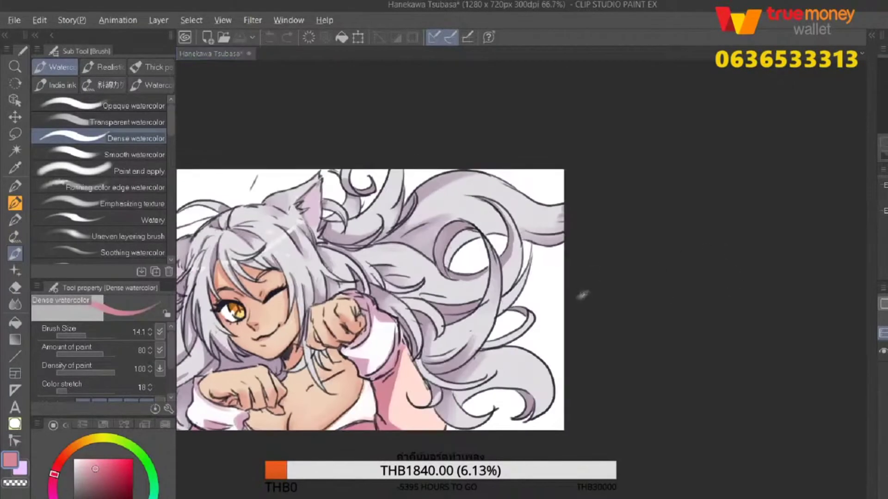
alt+click(409, 360)
scroll(437, 413, up, 1)
scroll(432, 406, down, 1)
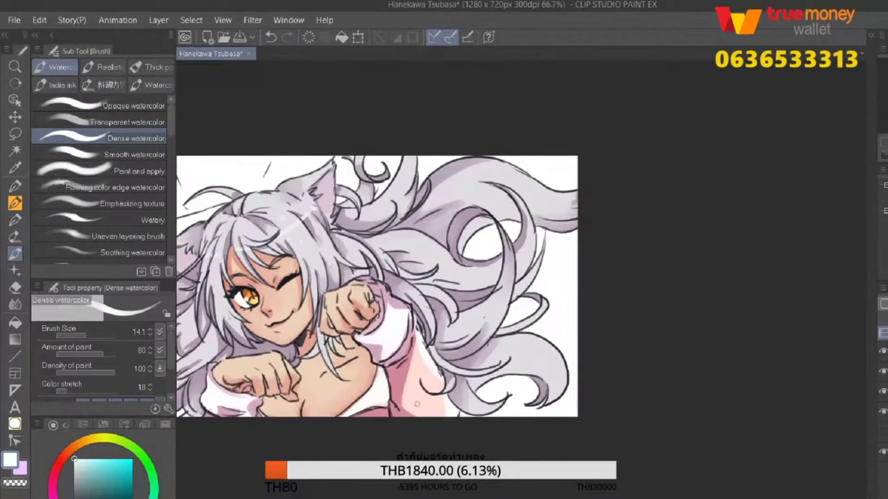
alt+click(434, 401)
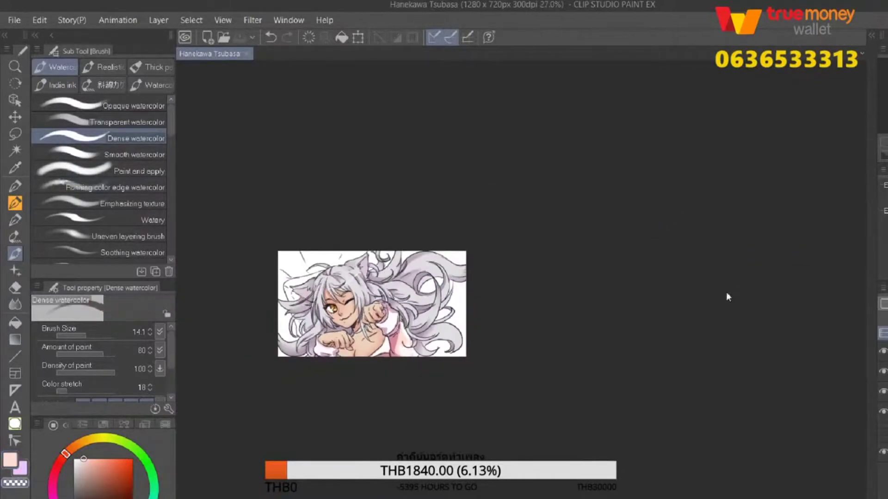
Try bluish grey and pale pink foreground-to-transparent gradients over the whole drawing, and undo the last one.
scroll(714, 215, up, 2)
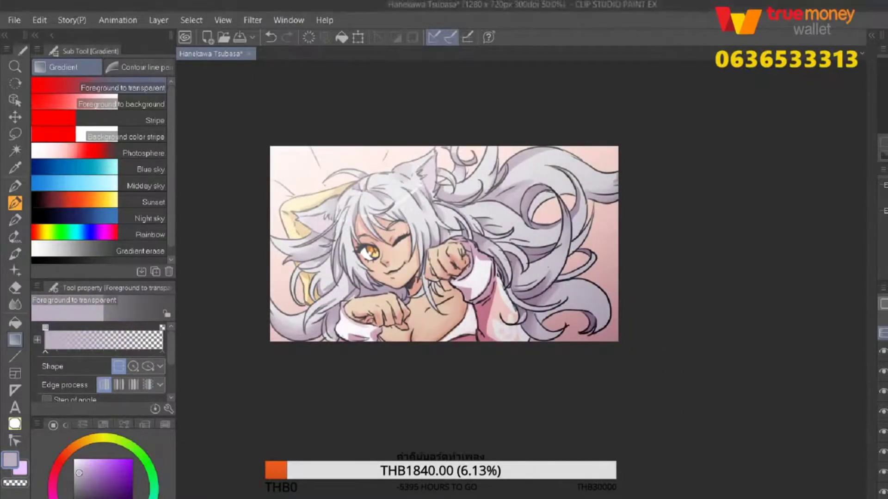
click(89, 468)
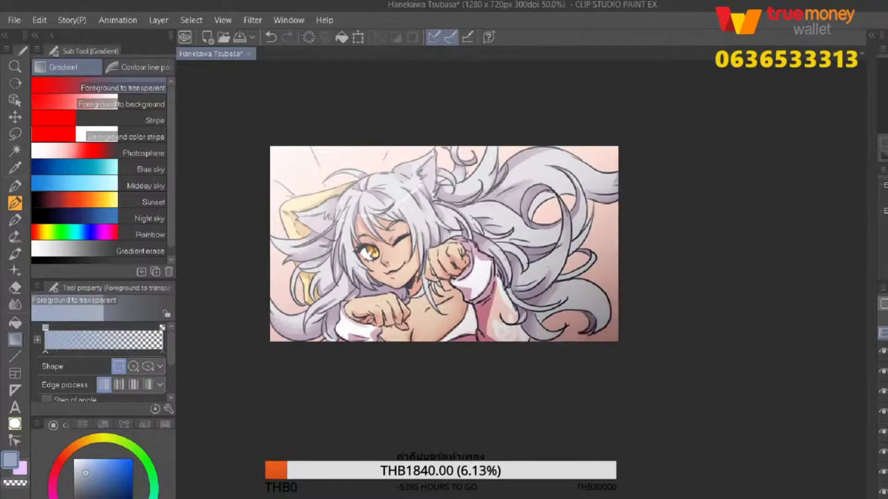
click(85, 461)
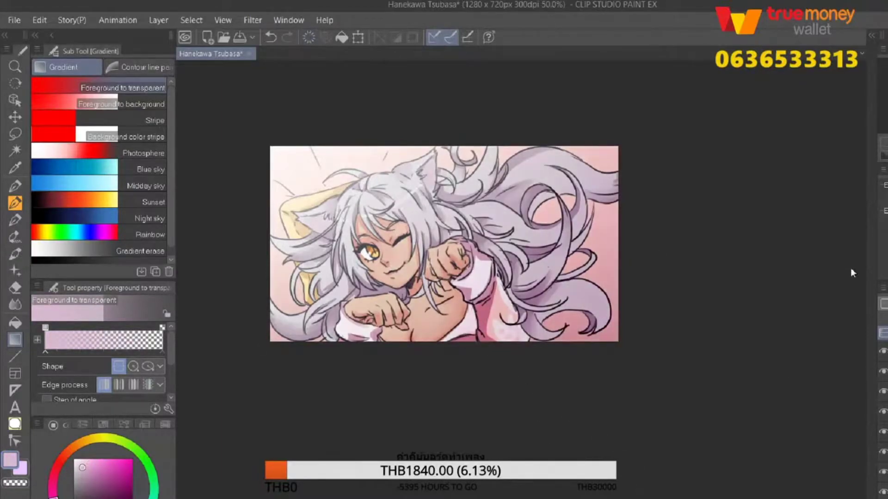
key(ctrl+z)
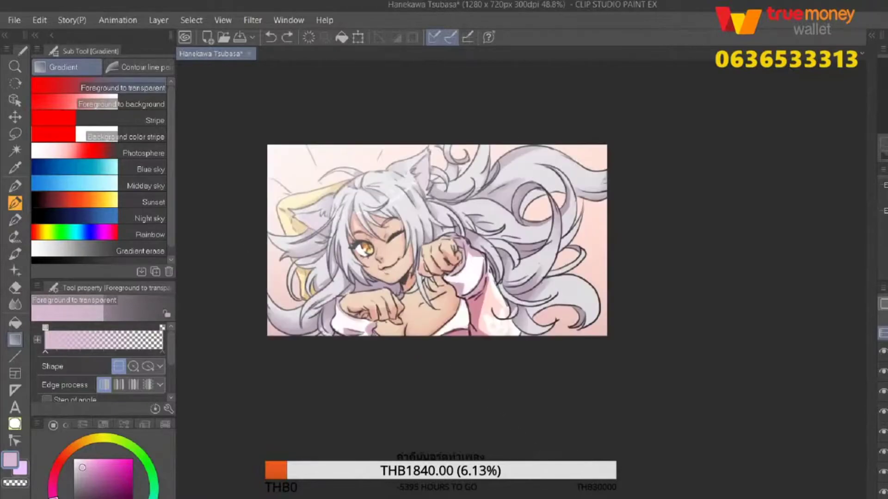
click(10, 152)
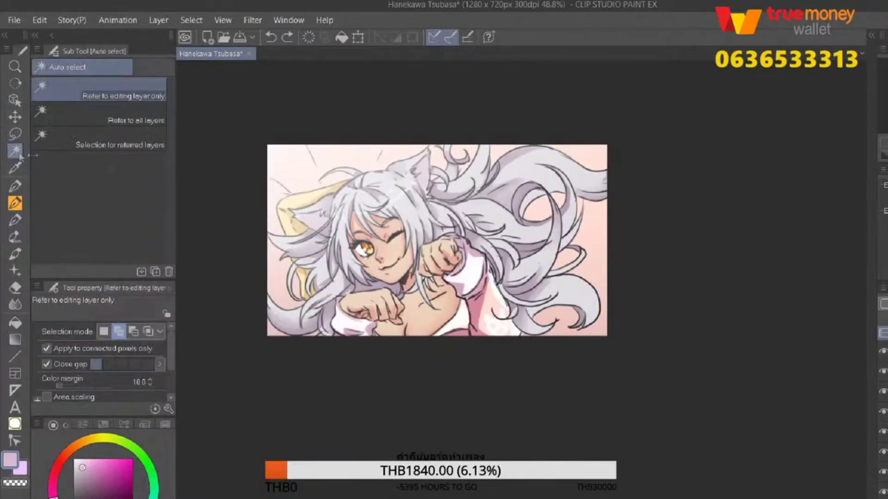
click(581, 247)
scroll(581, 247, up, 2)
key(ctrl+d)
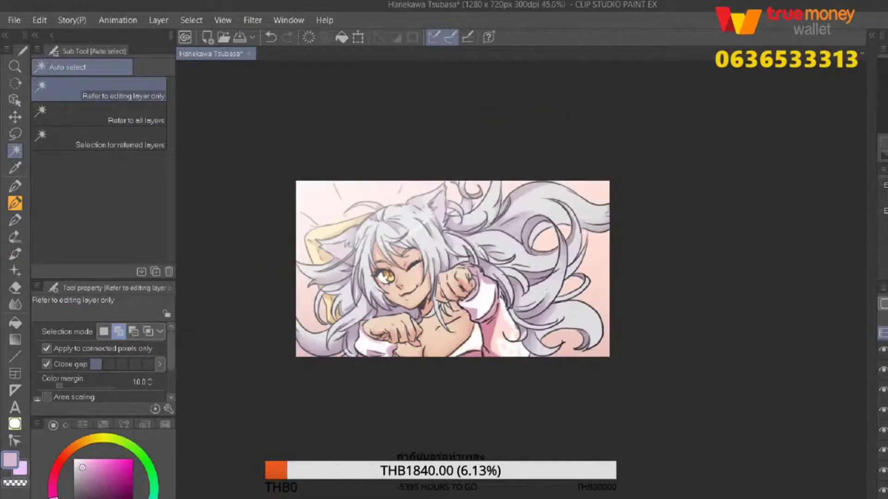
Paint translucent light patches over the hair, ear and upper background with the クリスタルダスト 光ブラシ decoration brush.
key(F9)
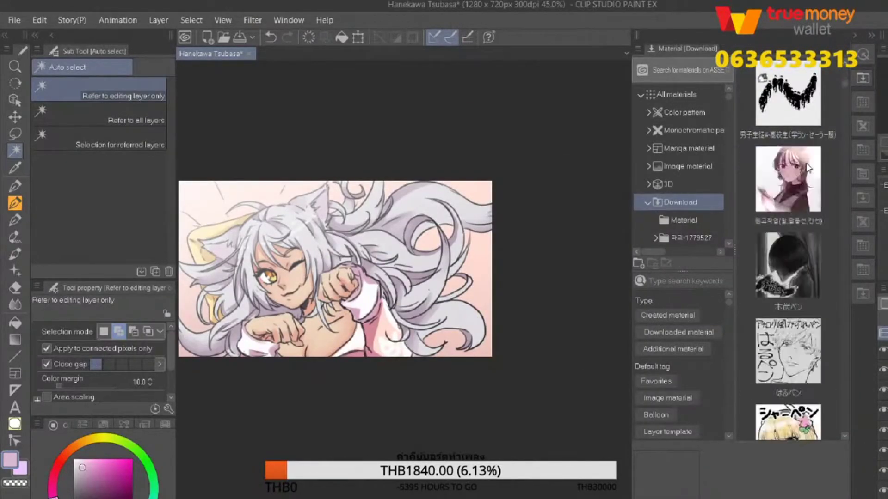
click(789, 116)
click(15, 271)
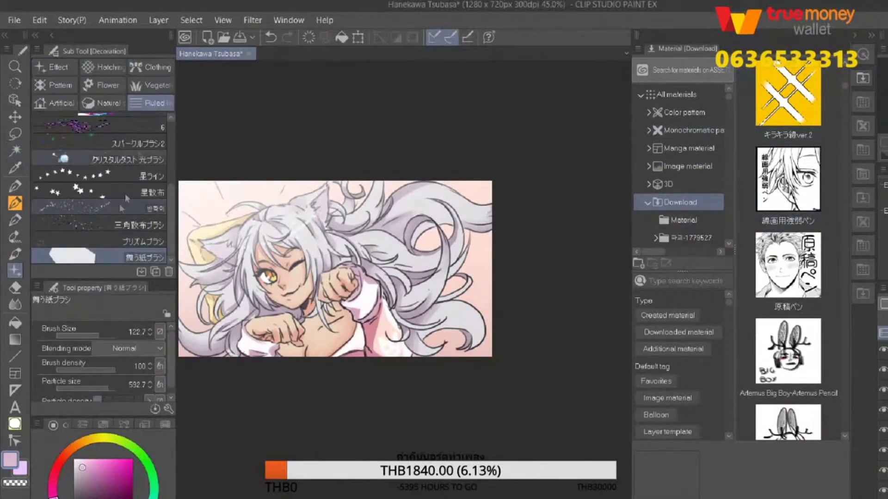
scroll(101, 184, down, 2)
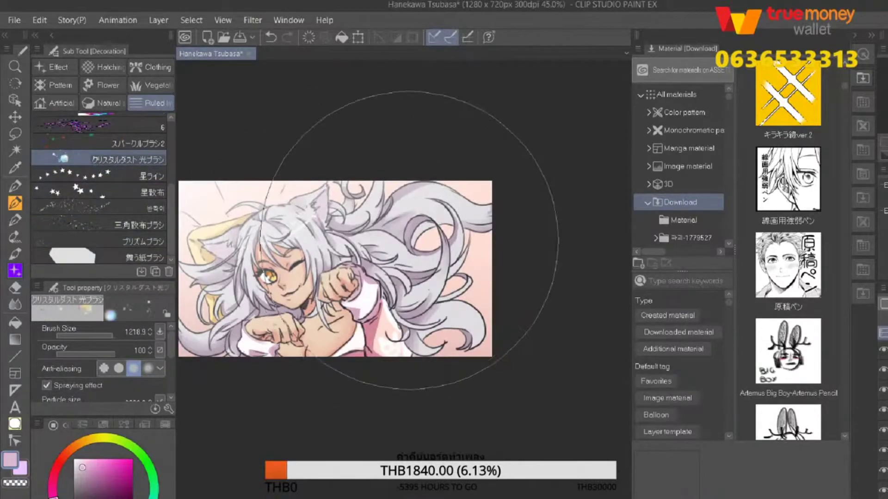
scroll(507, 259, up, 2)
click(100, 257)
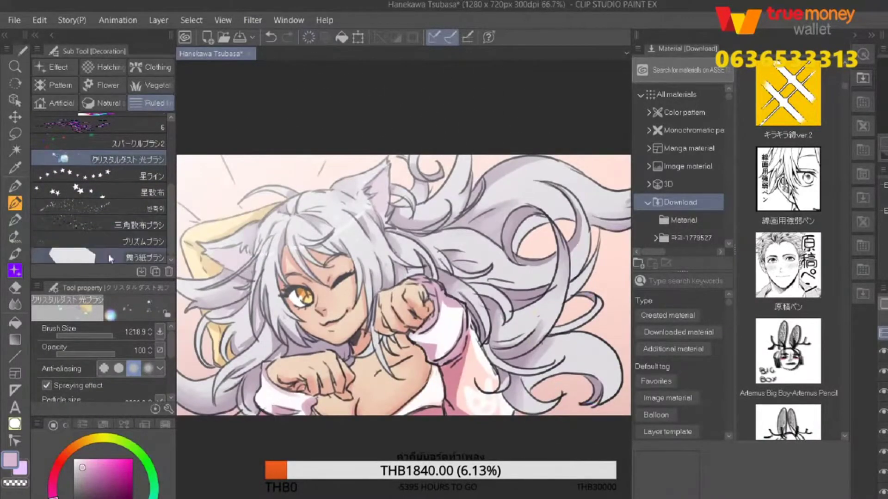
drag(444, 205, 479, 221)
click(121, 159)
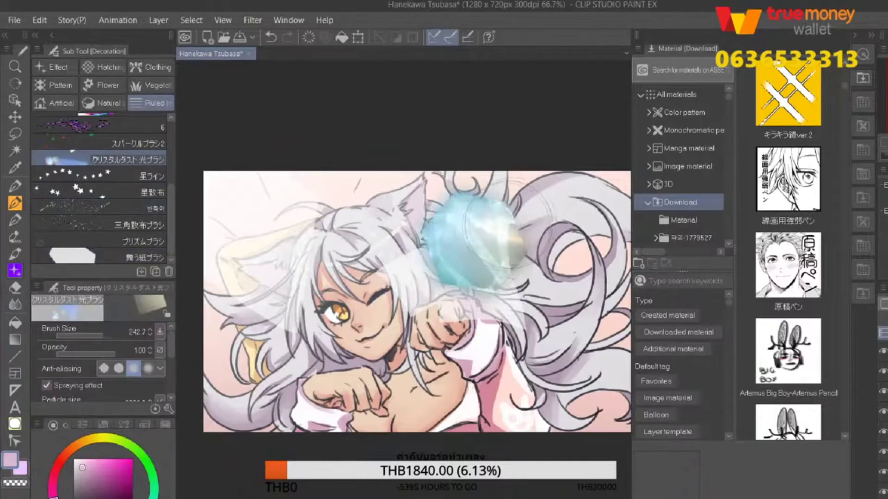
Try the 三角散布ブラシ, Soap bubble and Musical note decoration brushes on the picture.
click(139, 224)
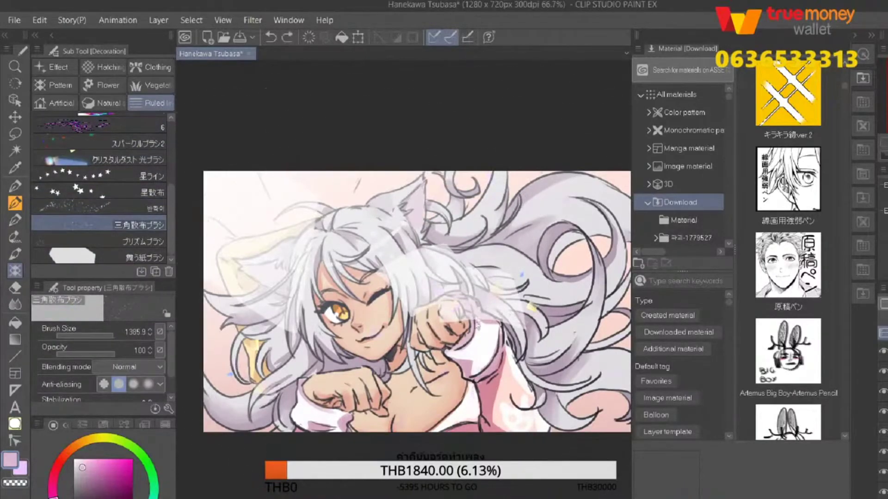
click(54, 103)
click(106, 253)
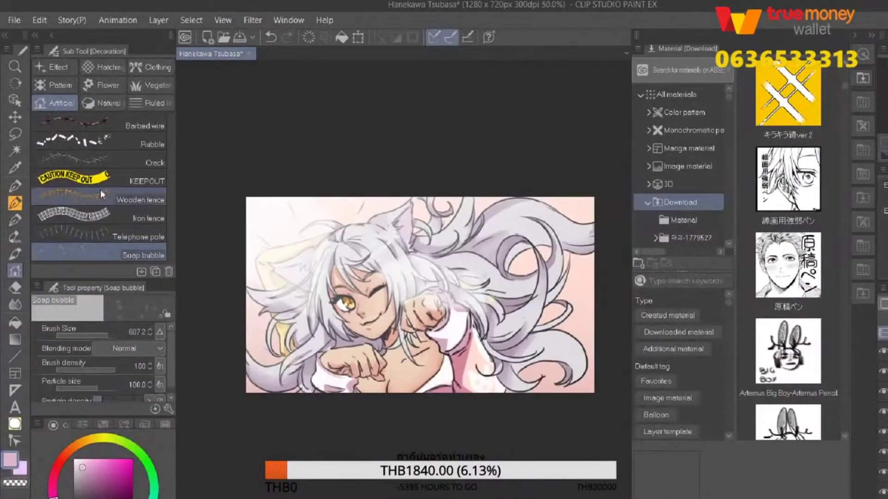
click(53, 67)
scroll(99, 160, down, 2)
click(99, 209)
click(92, 193)
key(ctrl+plus)
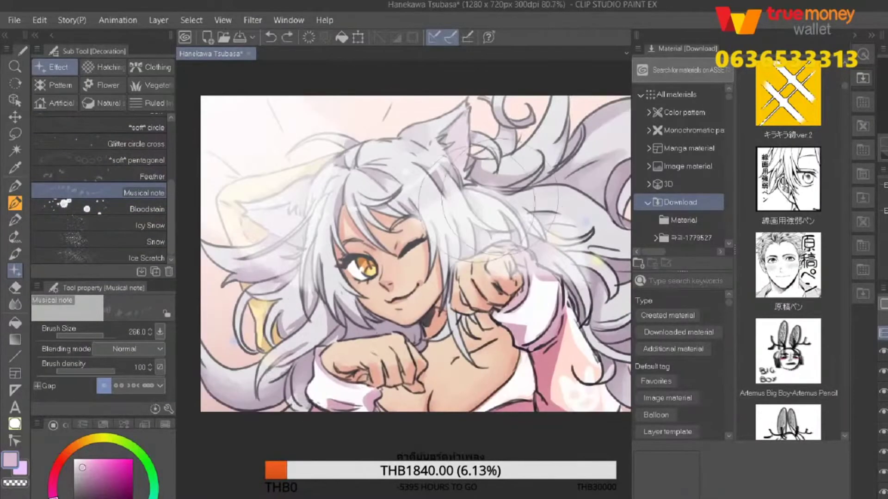
Try Sparkle A, and add white sparkles over the flowing hair with the Sparkle C brush at size 242.7.
scroll(111, 139, up, 3)
click(111, 127)
key(ctrl+minus)
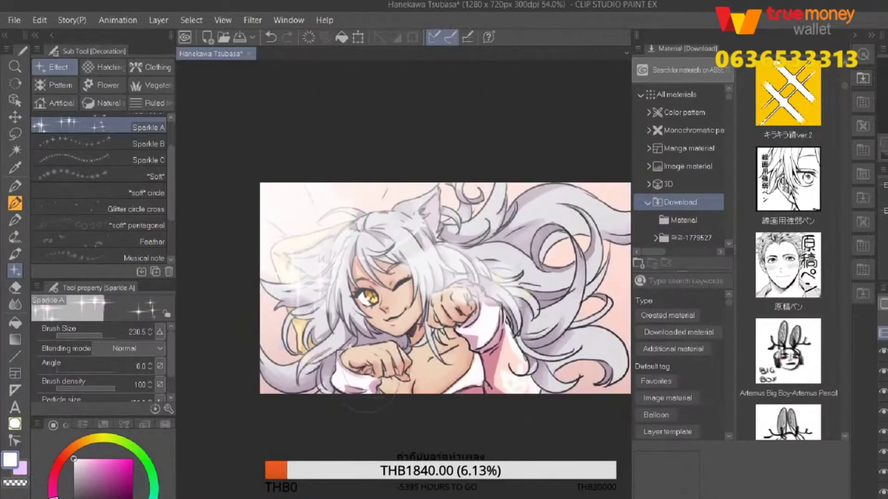
scroll(79, 142, up, 3)
click(98, 197)
click(107, 209)
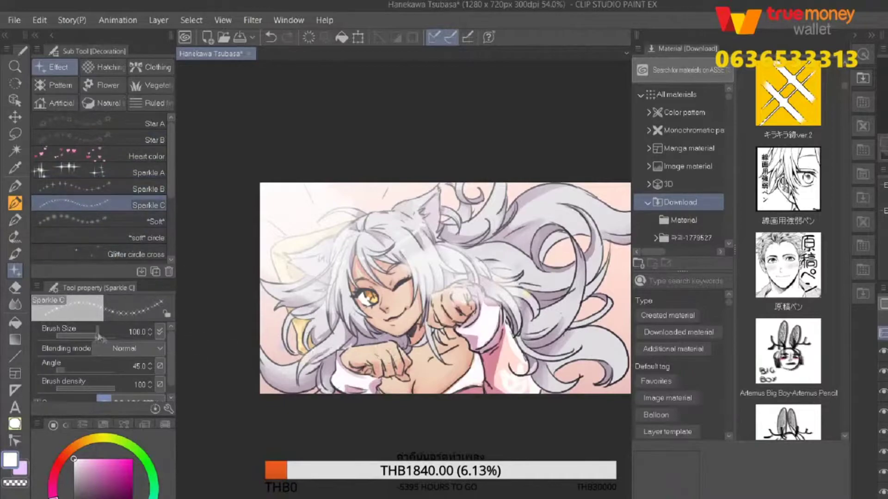
key(ctrl+minus)
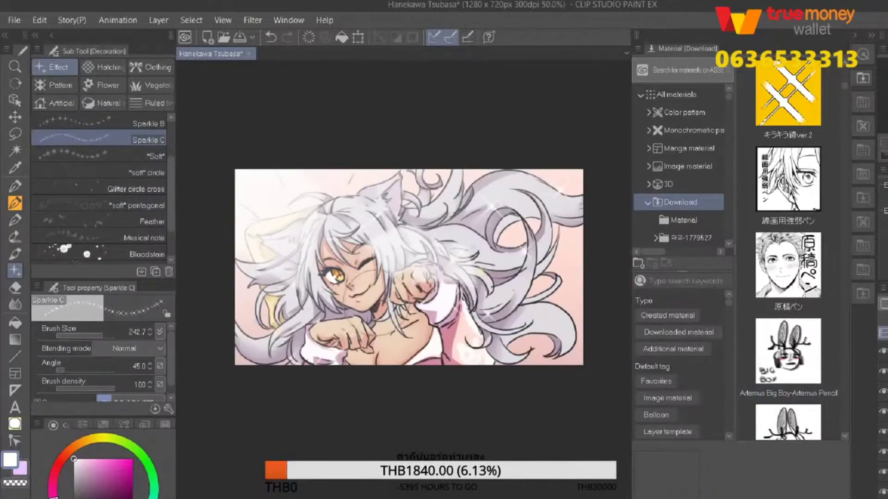
Add diagonal white glint lines across the flowing hair and the opposite lower corner with the キラキラ線ver.2 brush at size 461.1.
scroll(101, 138, down, 3)
drag(113, 336, 100, 338)
drag(497, 169, 287, 337)
scroll(116, 179, up, 3)
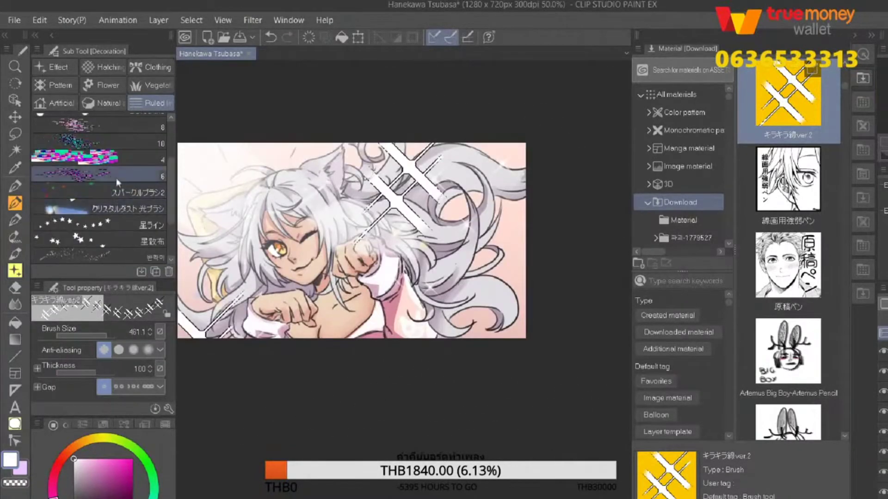
scroll(115, 179, up, 3)
scroll(845, 111, down, 10)
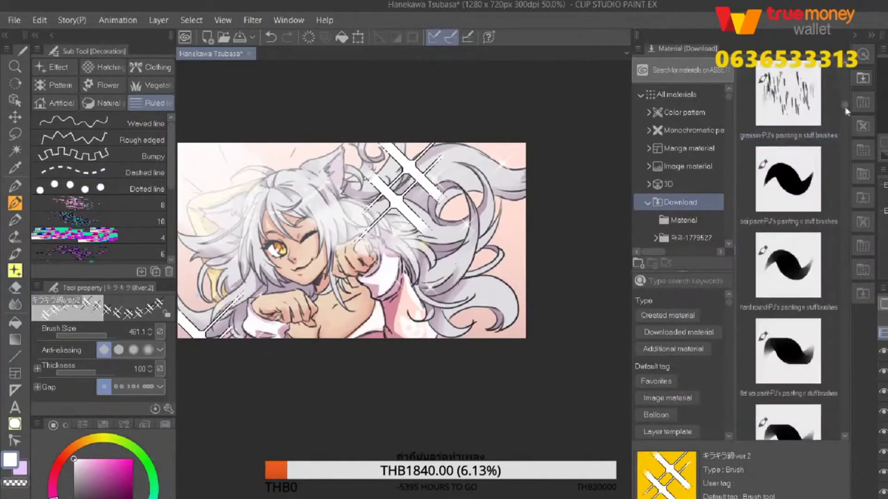
scroll(825, 228, down, 10)
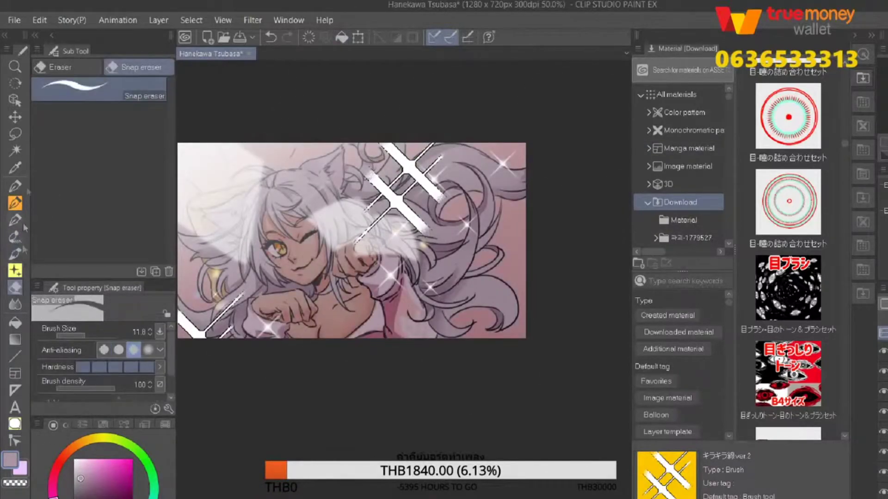
Erase the dark shading overlay around the face, hands and chest with the Soft eraser at size 383.9.
click(77, 75)
click(97, 114)
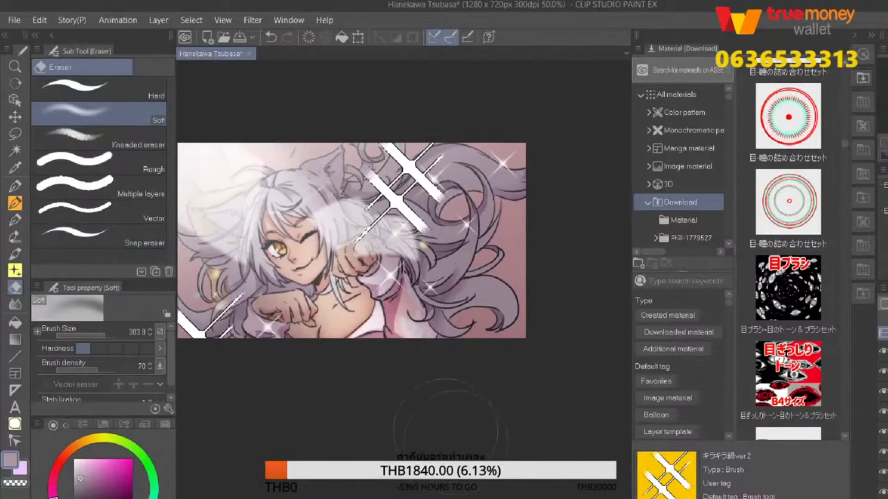
scroll(415, 403, down, 3)
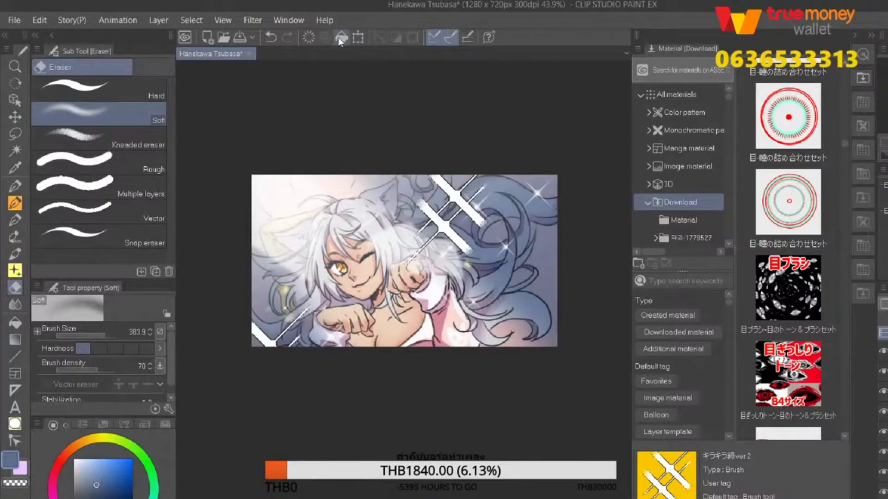
Rework the slate blue shading overlay across the picture and softly erase it over the face, hands and chest.
click(358, 37)
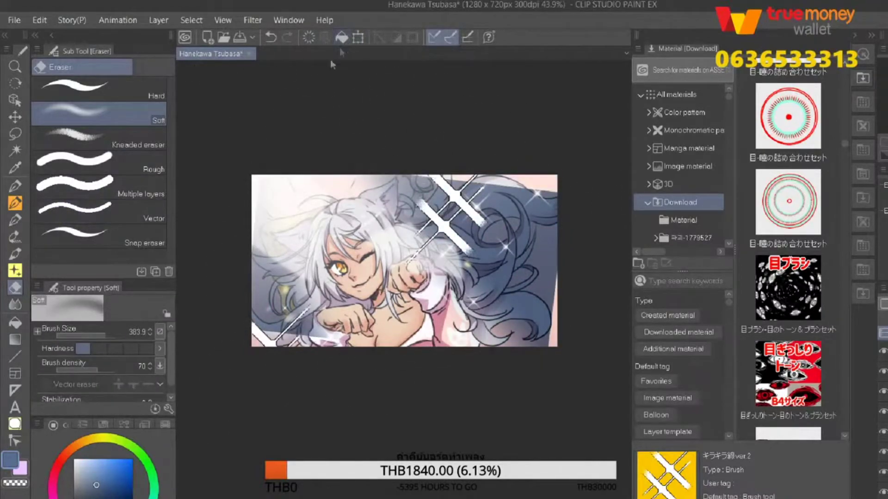
key(p)
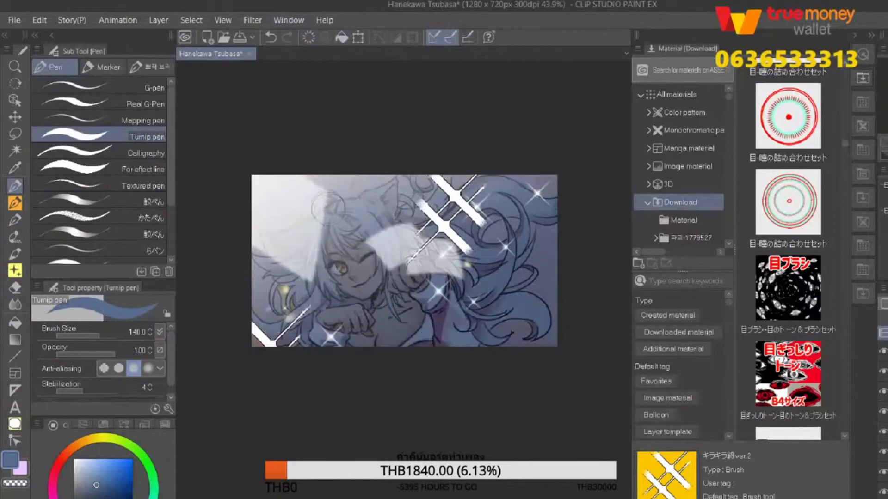
key(e)
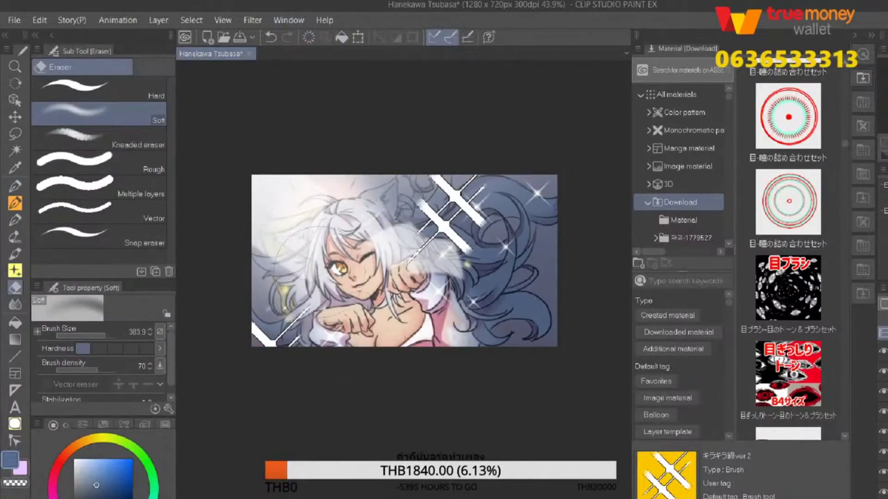
key(p)
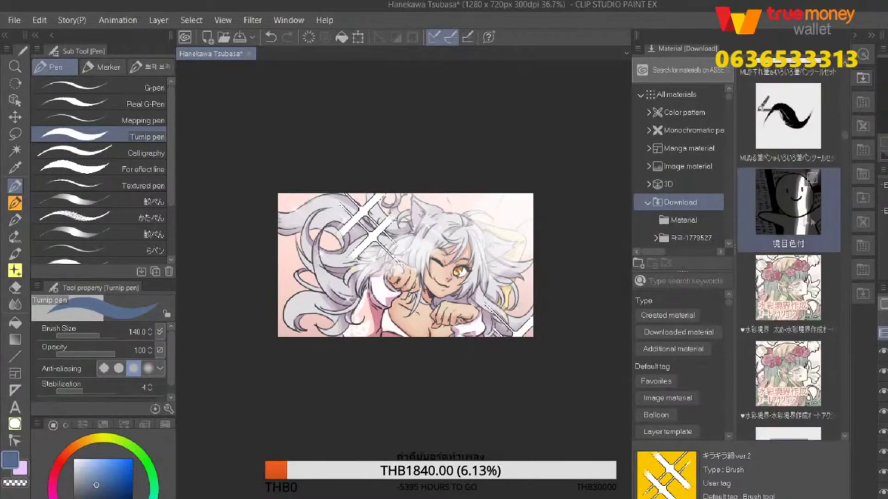
scroll(791, 282, down, 5)
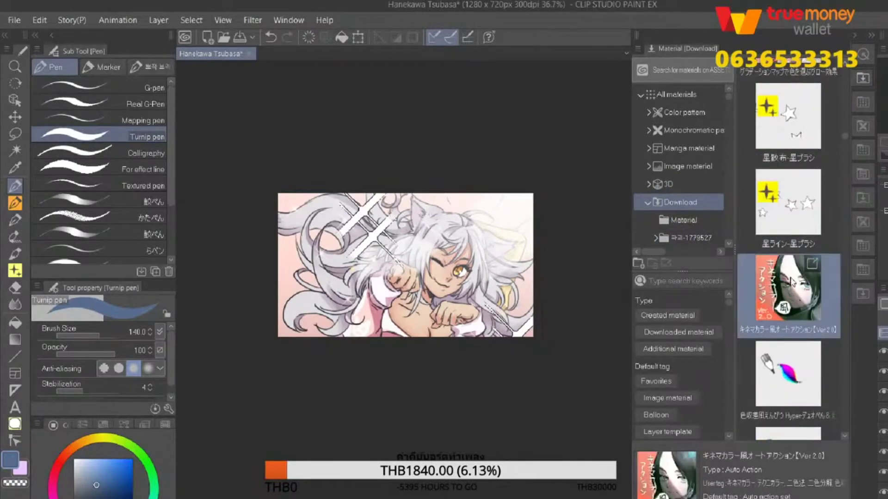
scroll(797, 315, down, 10)
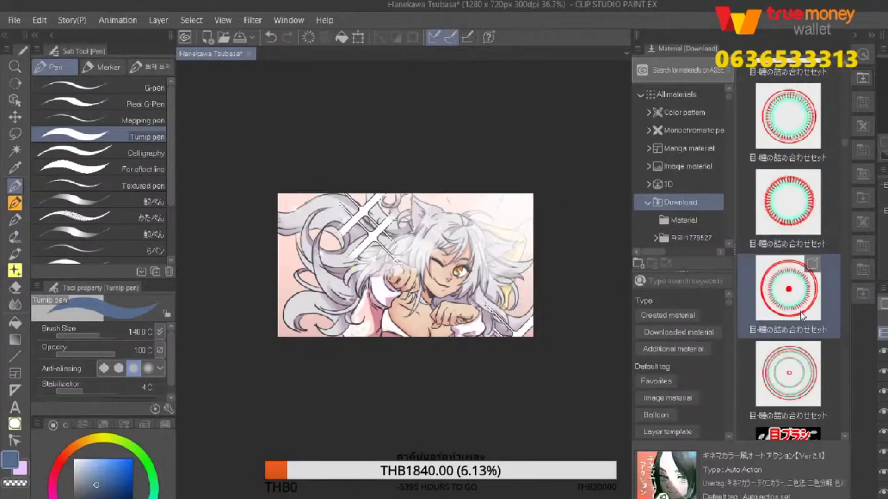
Browse the downloaded materials and try the 黒花 and ●まる hand-drawn seamless patterns over the background.
scroll(797, 315, down, 10)
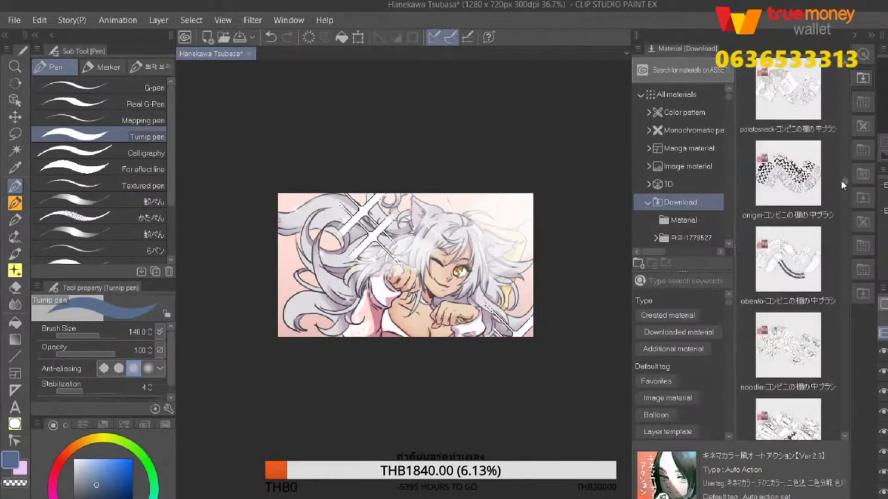
scroll(791, 241, down, 10)
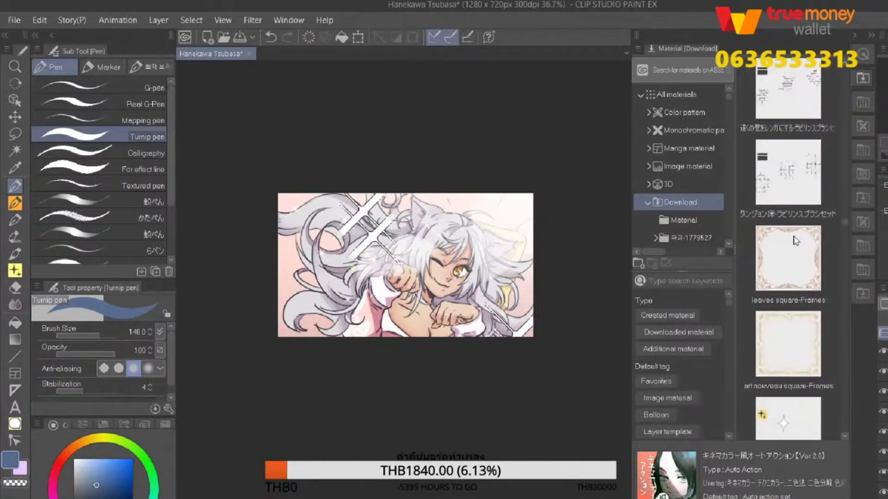
scroll(773, 205, down, 10)
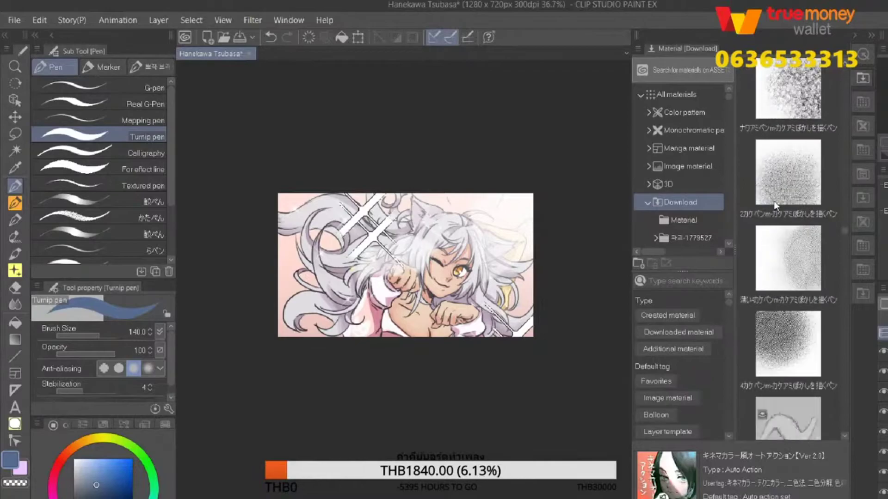
scroll(786, 204, down, 8)
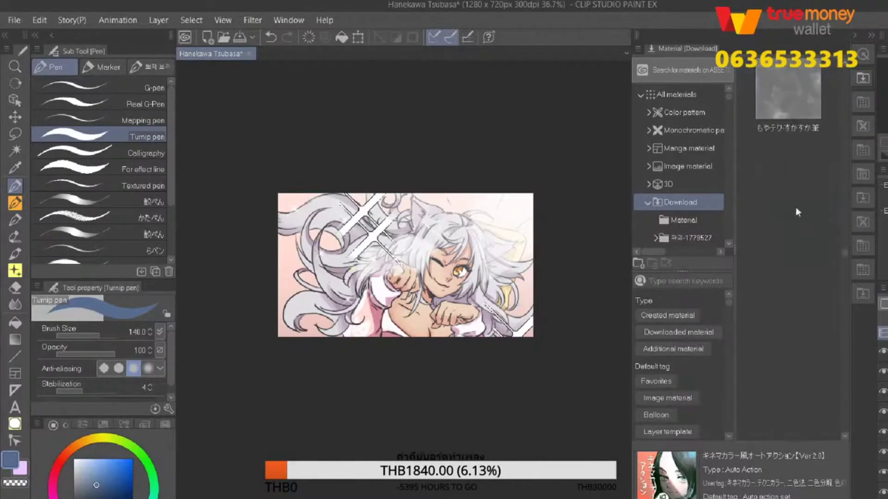
scroll(828, 217, down, 8)
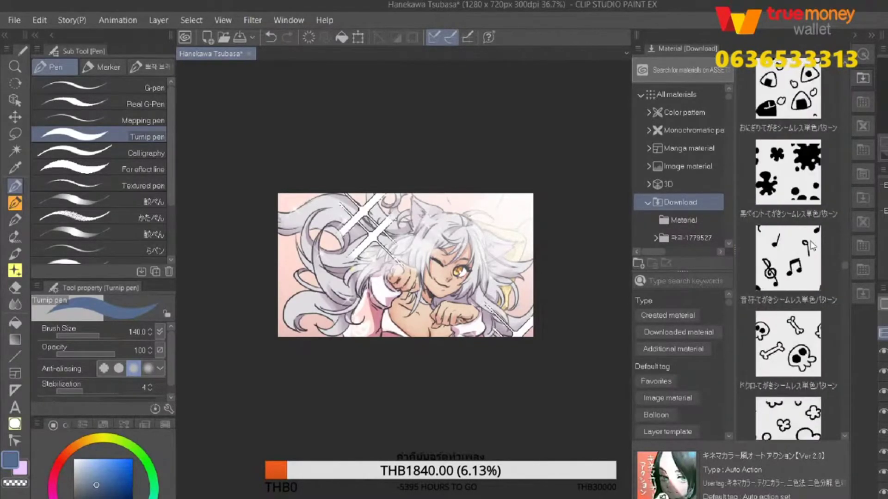
scroll(833, 216, down, 8)
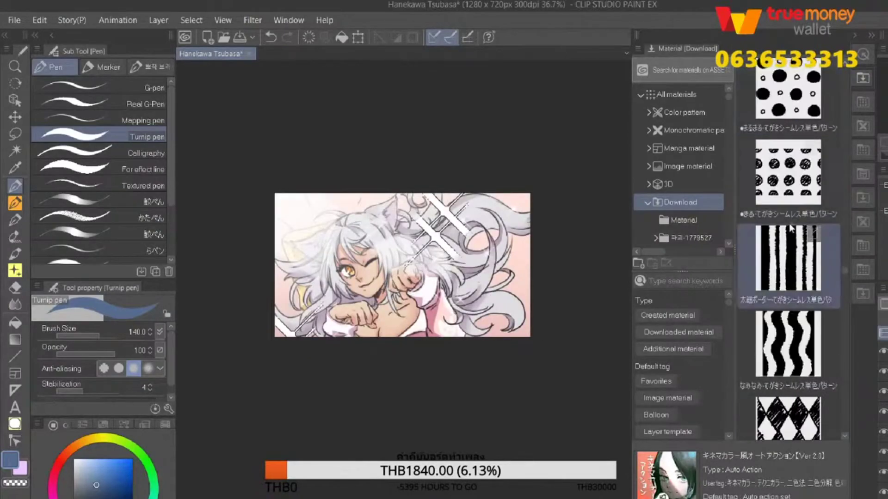
drag(788, 259, 510, 300)
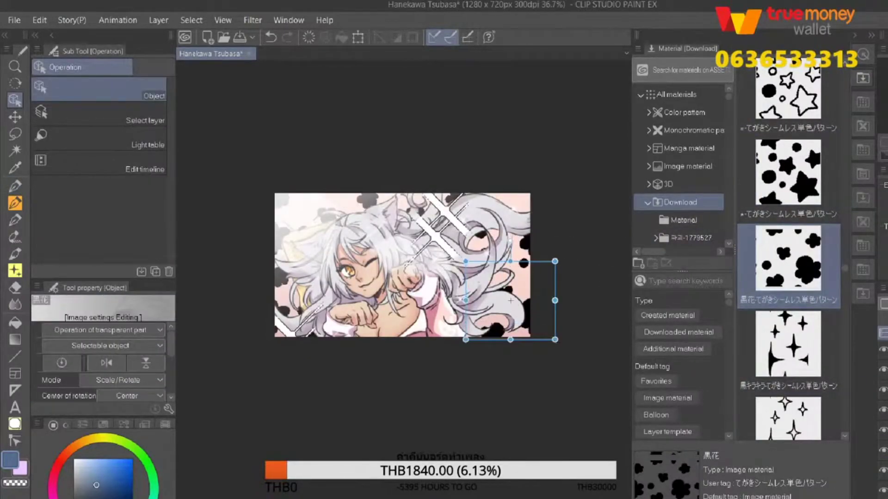
key(ctrl+z)
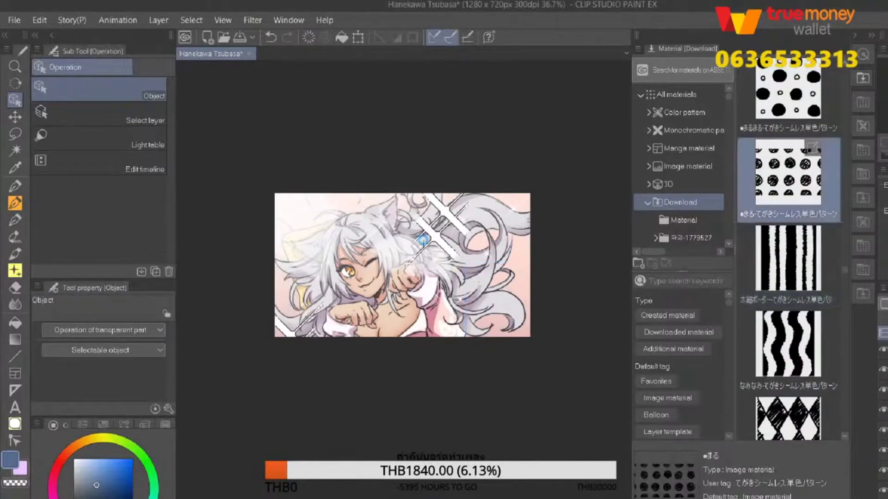
key(ctrl+minus)
key(ctrl+z)
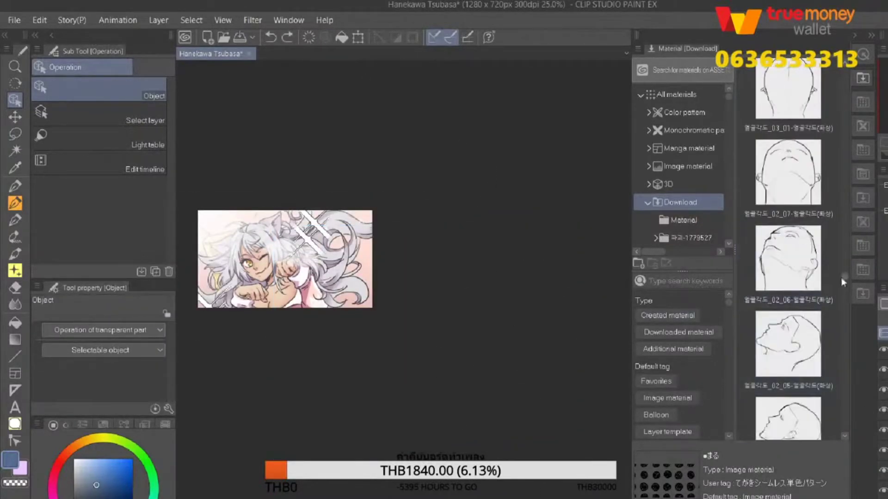
Try the 水玉2 polka-dot pattern over the background behind the character.
drag(788, 153, 307, 312)
scroll(307, 311, up, 2)
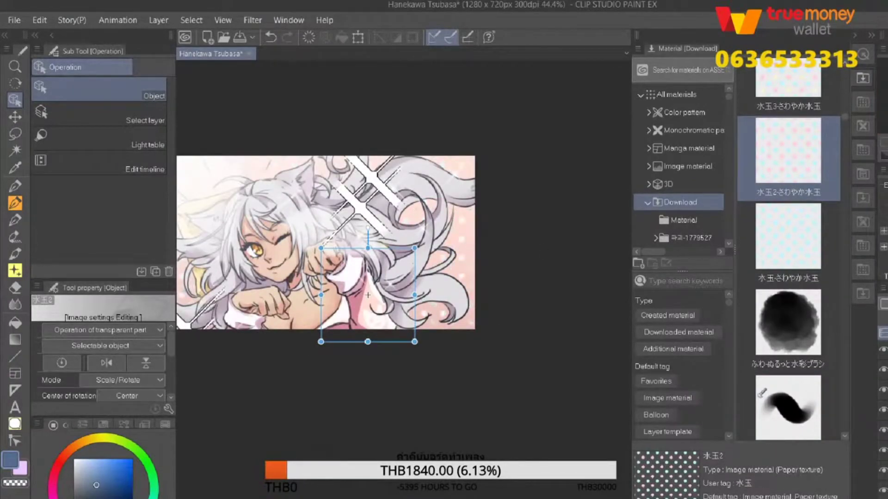
click(478, 190)
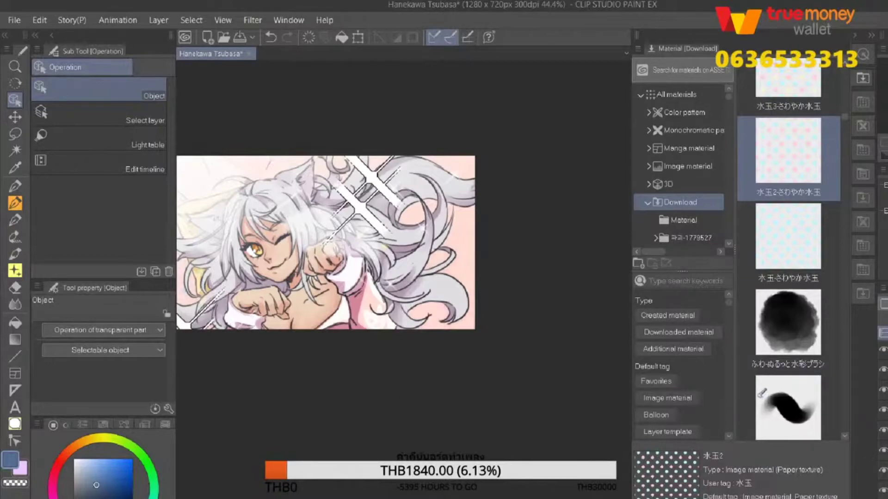
Add a pink halftone dot gradient to the background behind the character using the Foreground to transparent gradient, strongest toward the lower edge.
click(15, 340)
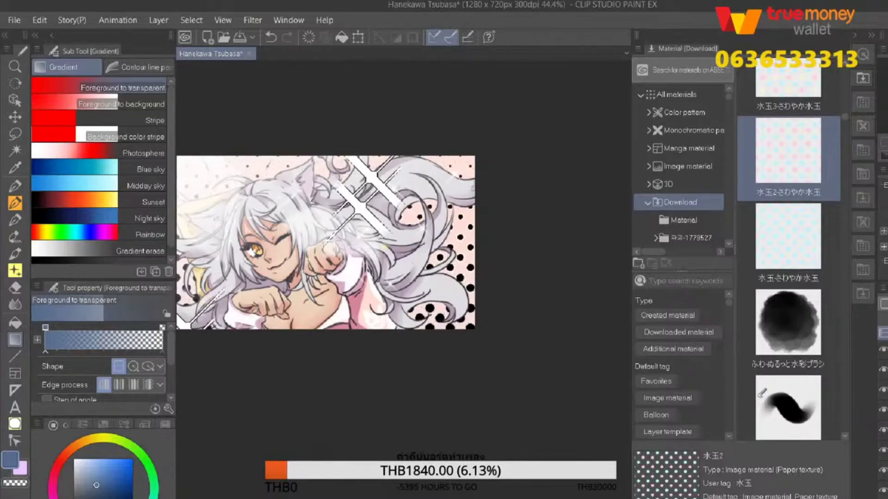
scroll(435, 221, up, 2)
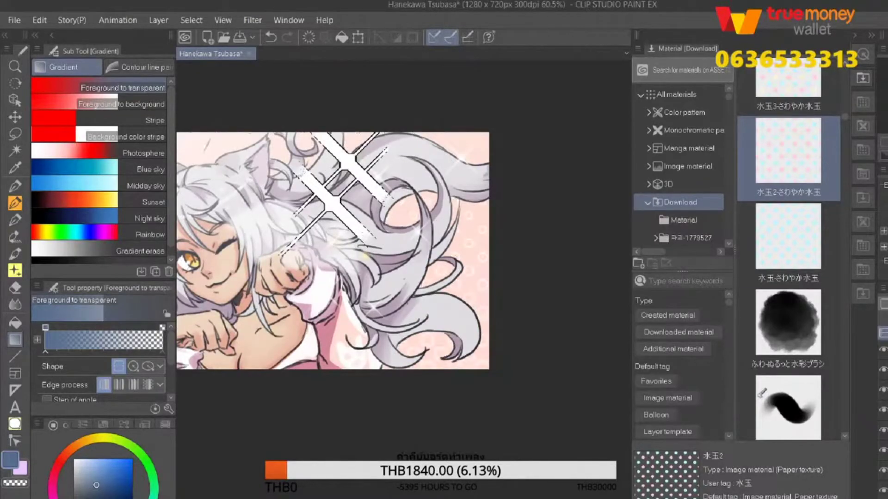
scroll(416, 231, up, 1)
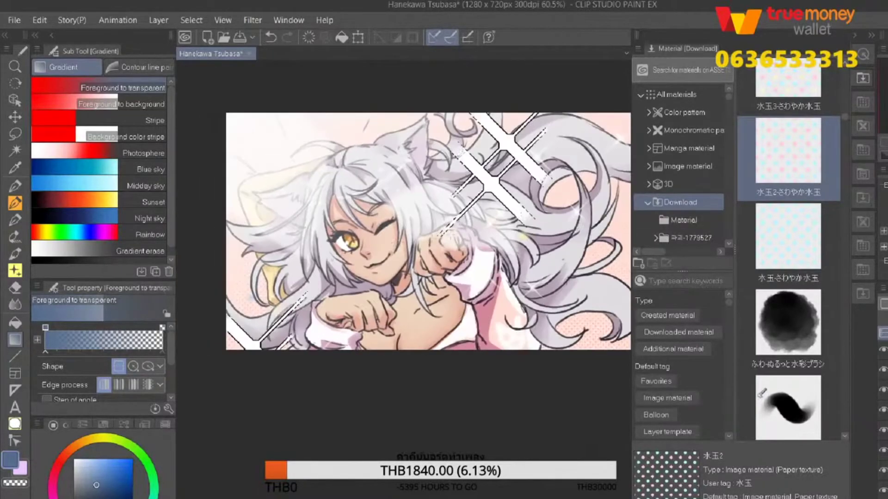
scroll(409, 240, down, 1)
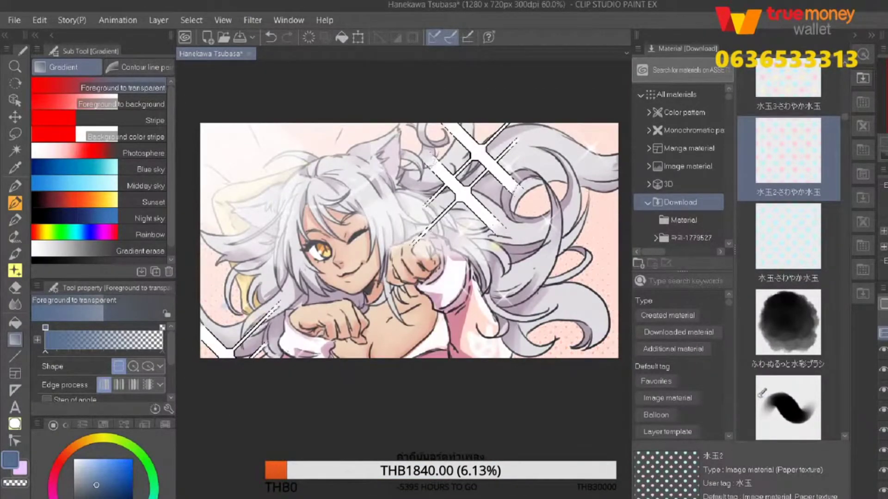
scroll(409, 240, up, 5)
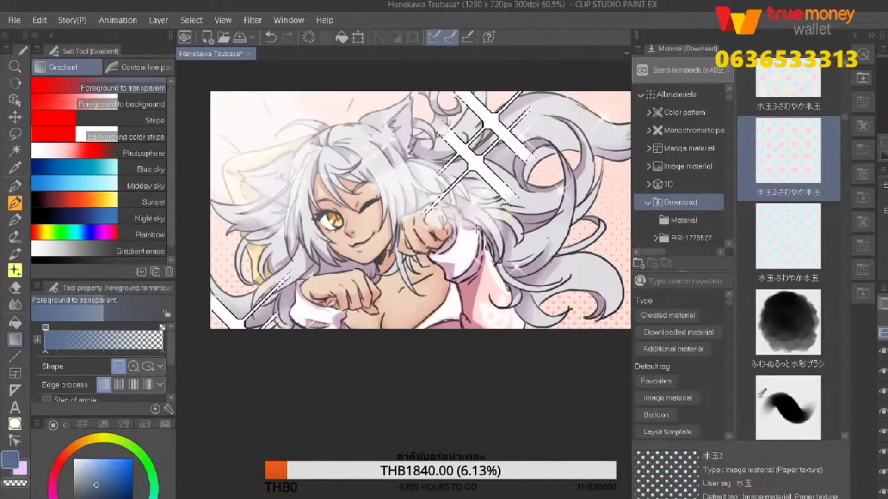
scroll(778, 163, down, 3)
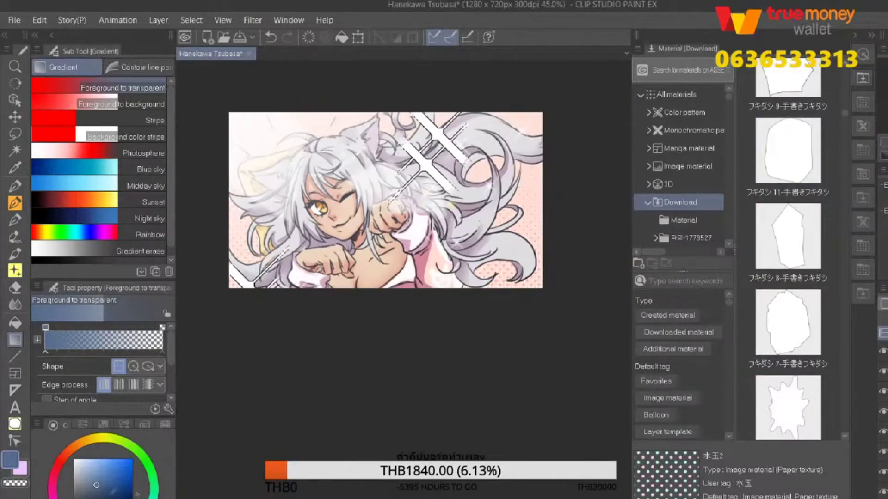
Choose light pink, hide the background and effect layers, and auto-select the white area around the character, including the gaps between hair strands.
click(84, 457)
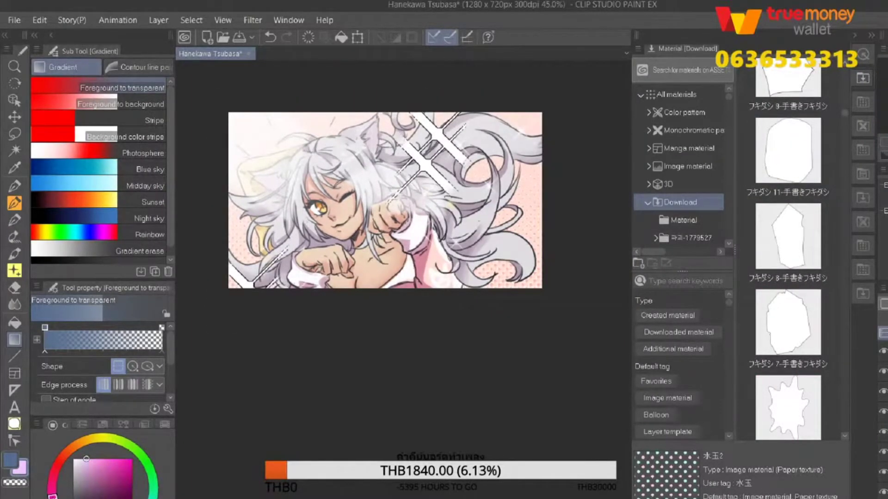
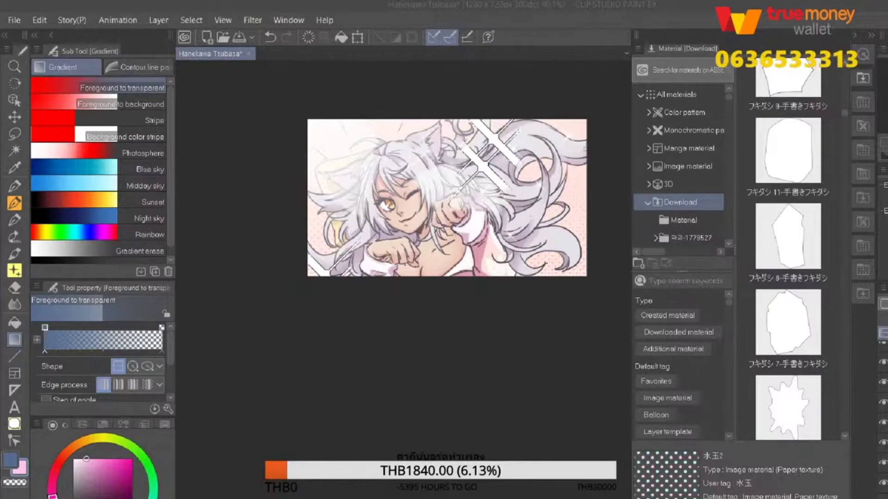
key(ctrl+plus)
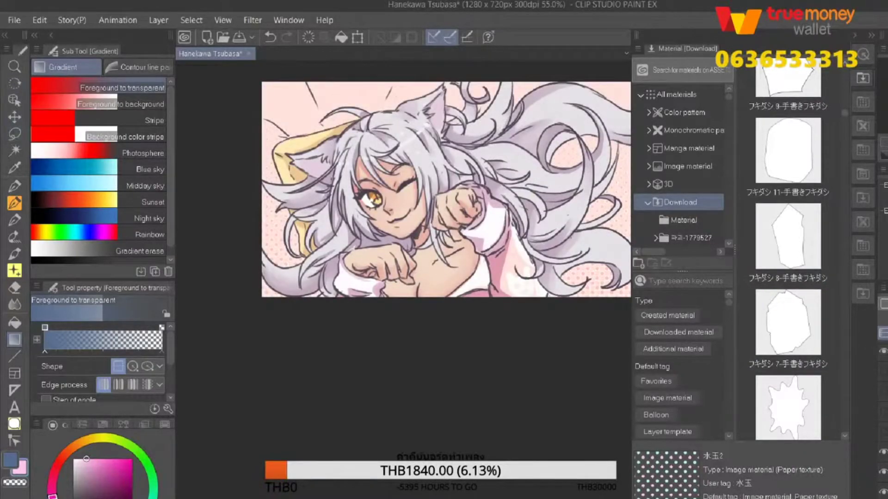
key(ctrl+minus)
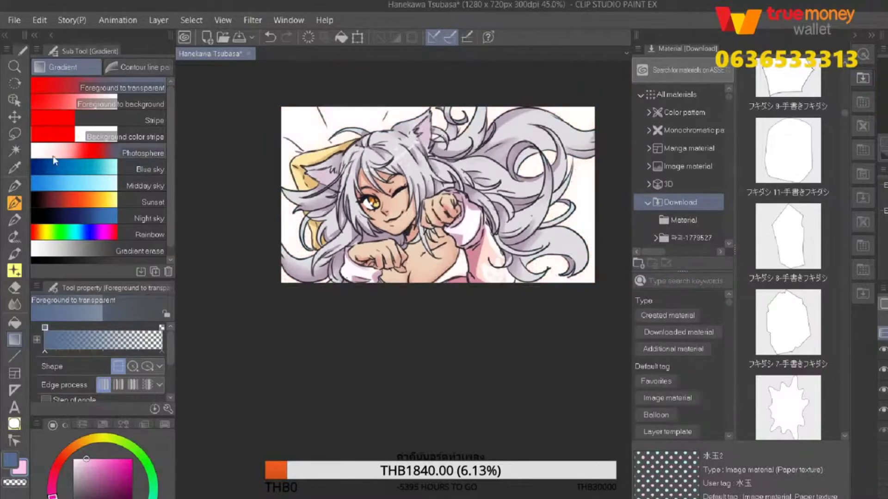
click(15, 150)
key(ctrl+plus)
click(394, 207)
scroll(416, 222, right, 5)
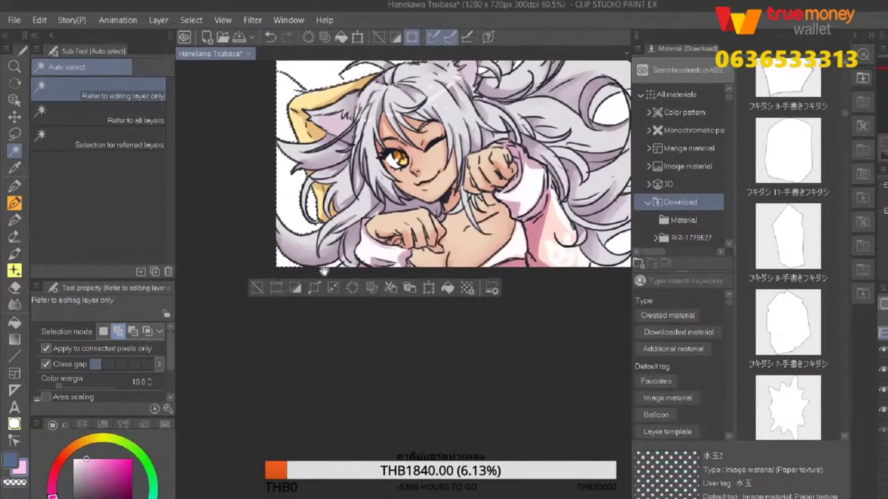
scroll(508, 166, up, 2)
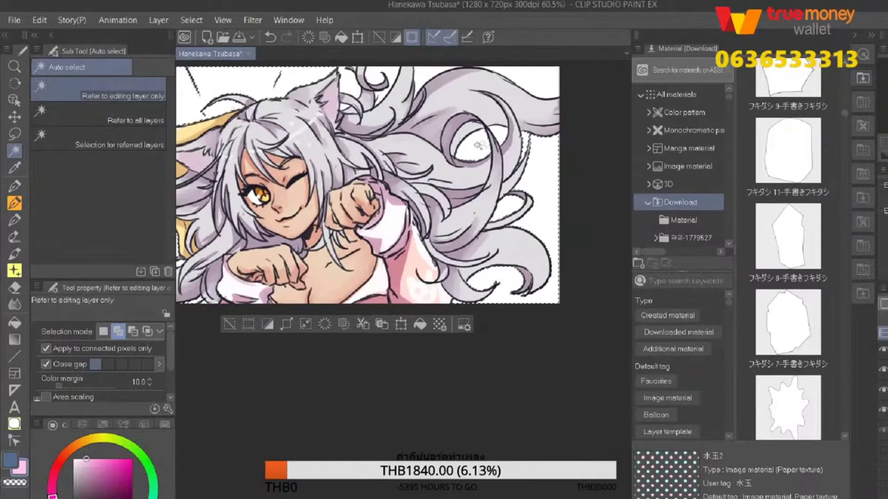
drag(353, 66, 373, 81)
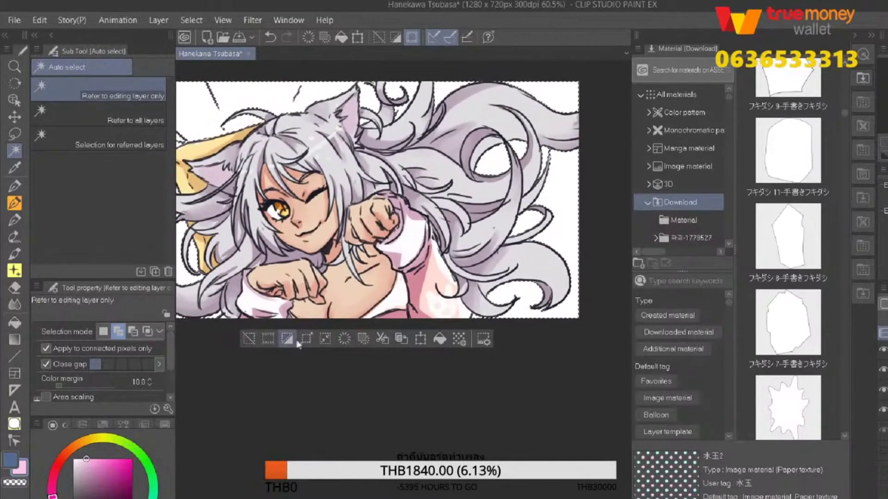
Fill the inverted selection with light pink and offset it to the right as a shadow silhouette behind the character.
key(k)
drag(370, 199, 406, 199)
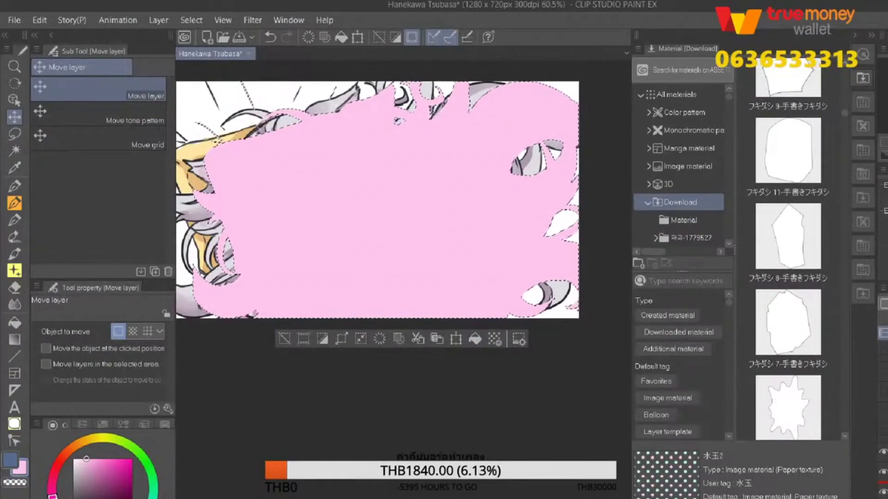
key(ctrl+[)
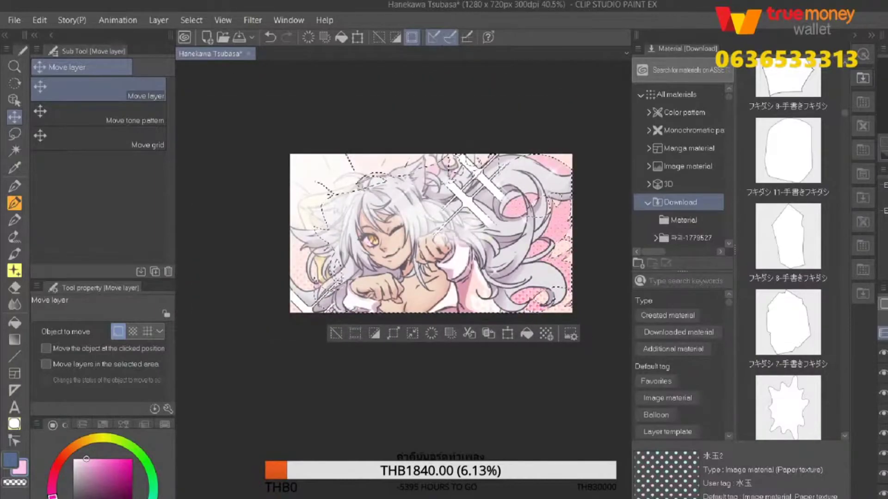
Recolour the offset shadow behind the character to dark pink and clear the selection.
key(ctrl+plus)
key(ctrl+plus)
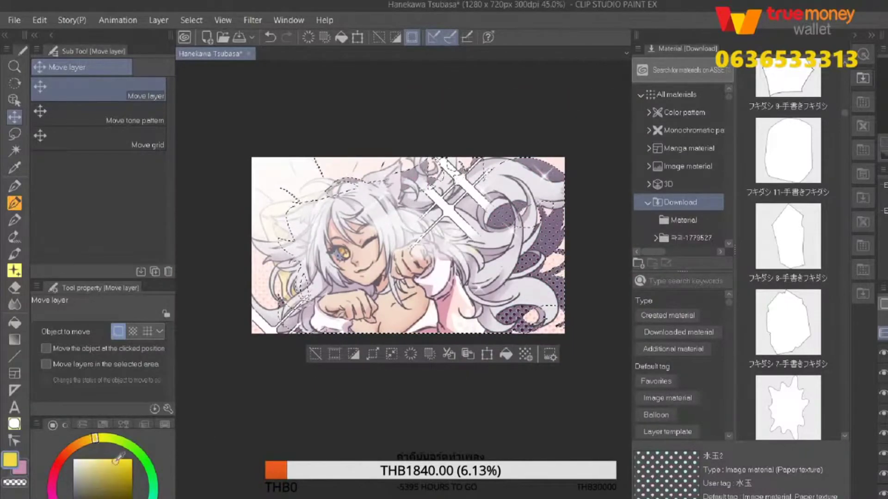
click(502, 355)
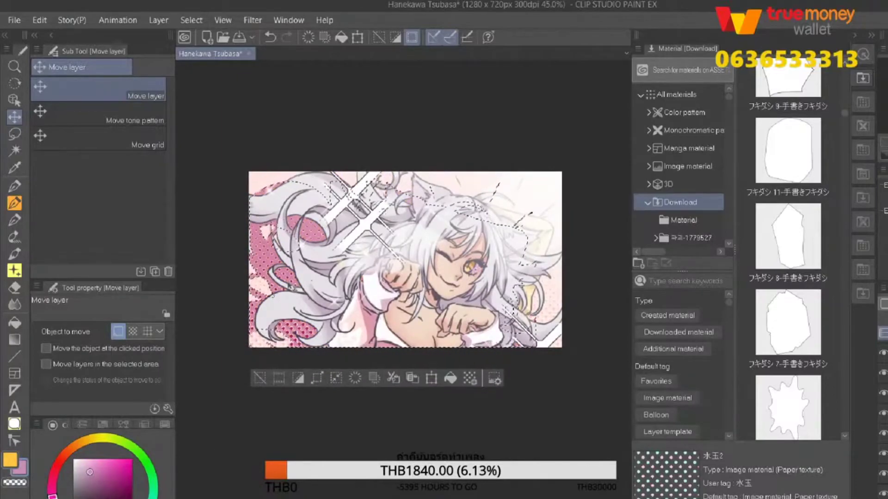
key(ctrl+d)
Paint the white of the open eye with the Turnip pen at size 11.8, covering the purple tint.
key(ctrl+plus)
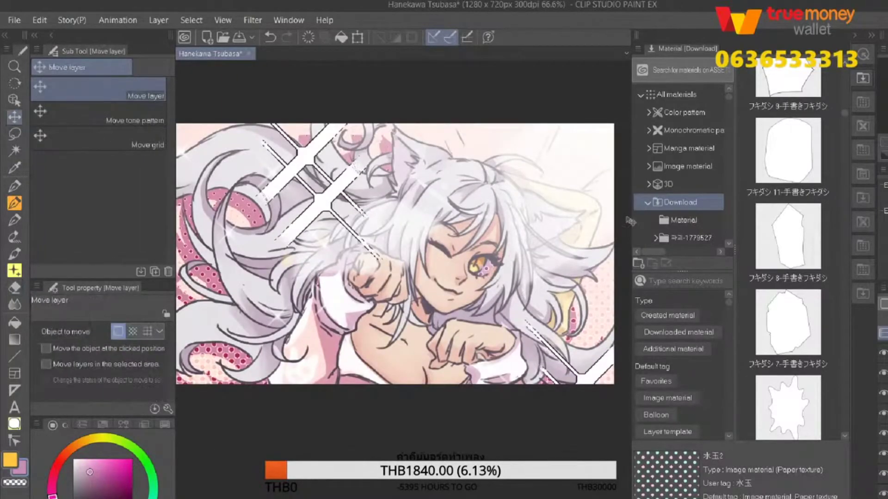
scroll(495, 254, up, 2)
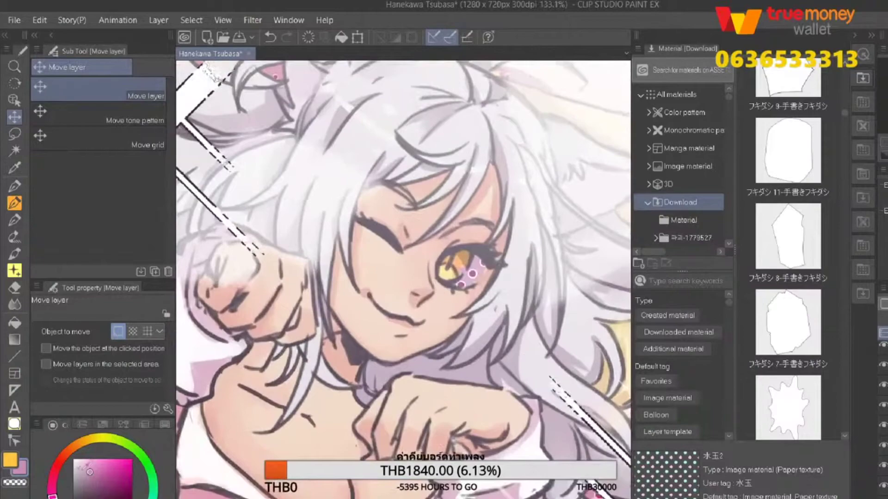
click(14, 187)
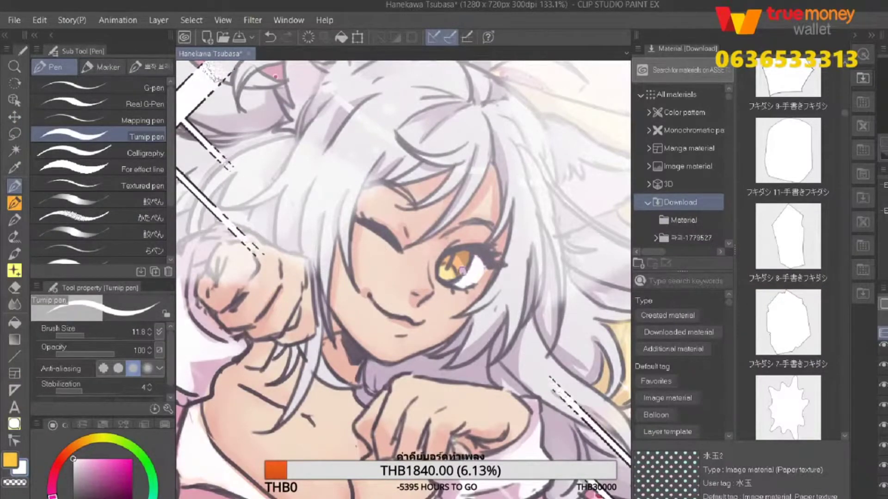
key(h)
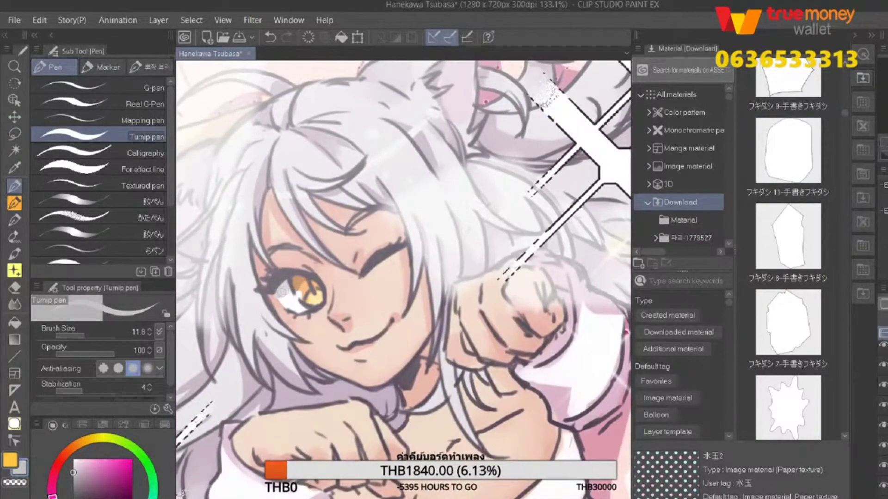
Check the eye and the whole illustration, and save the file.
scroll(415, 329, down, 4)
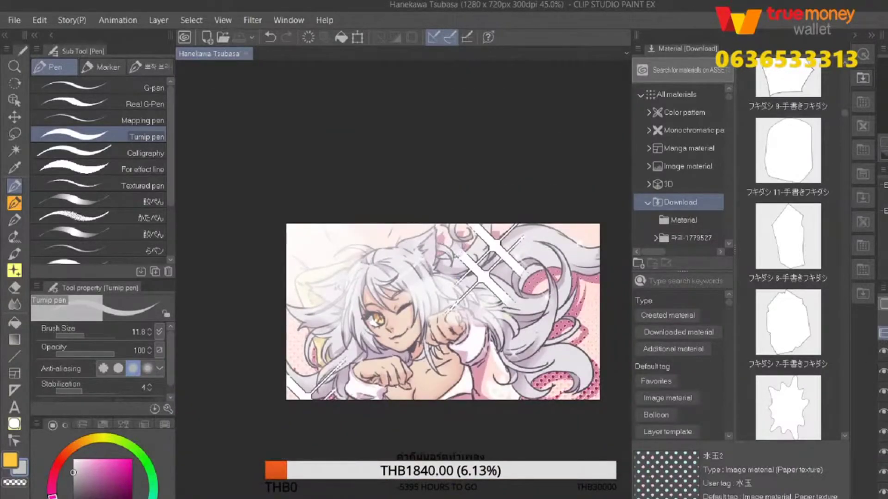
key(ctrl+v)
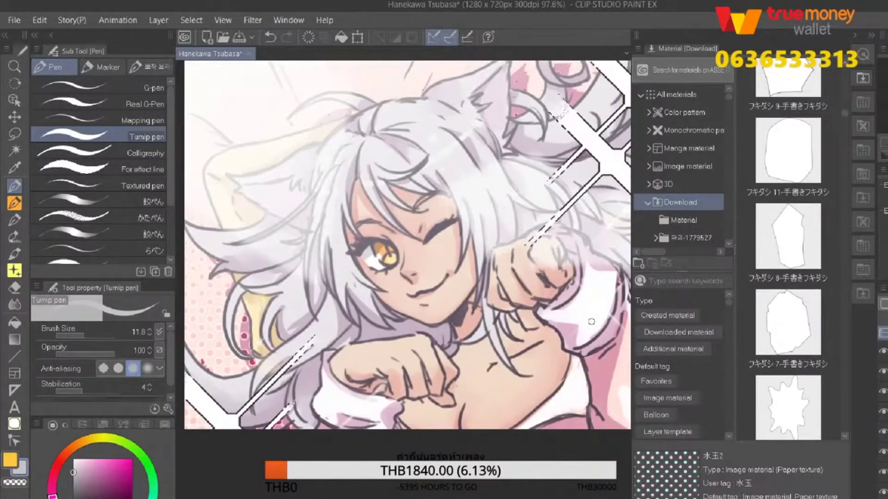
scroll(592, 321, down, 4)
key(ctrl+s)
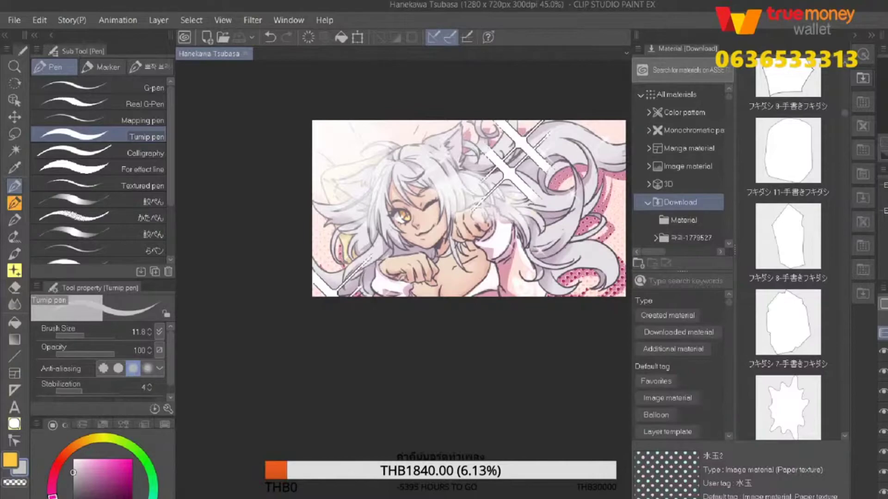
Outline an angular panel over the picture's upper-right corner with straight lines and fill it with golden yellow.
click(870, 36)
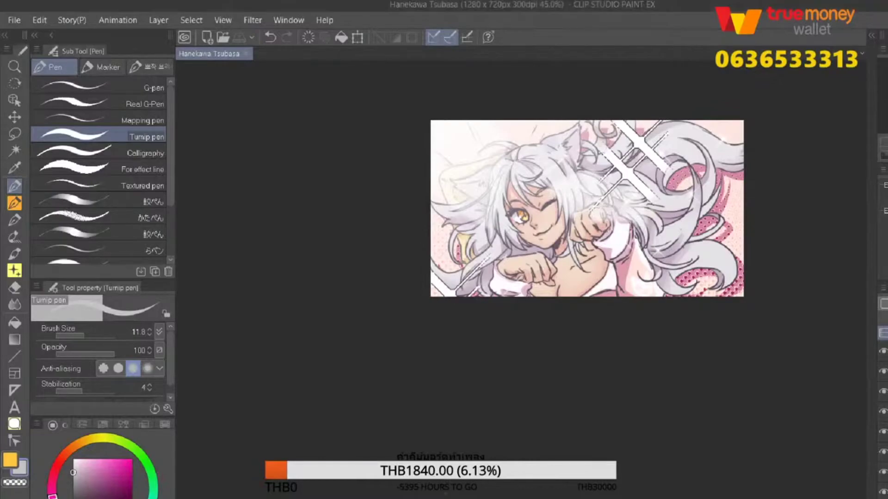
scroll(639, 200, up, 2)
key(u)
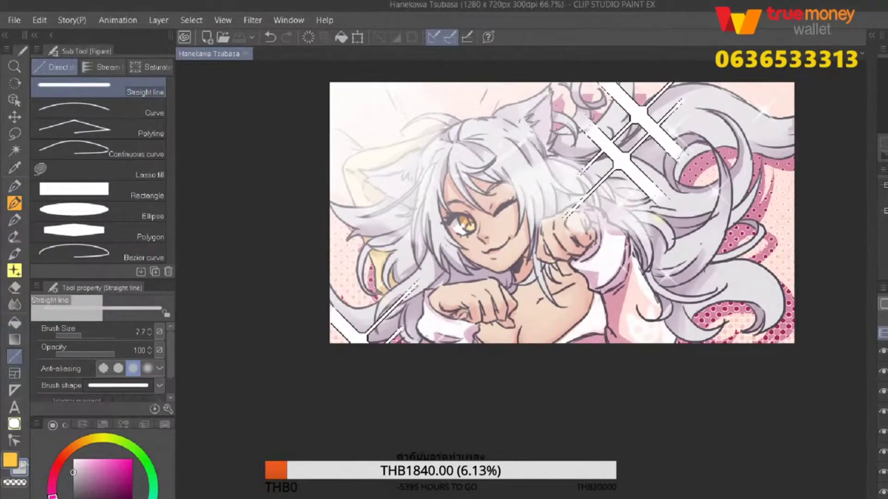
click(10, 460)
drag(601, 208, 525, 282)
drag(631, 157, 716, 259)
key(g)
click(656, 210)
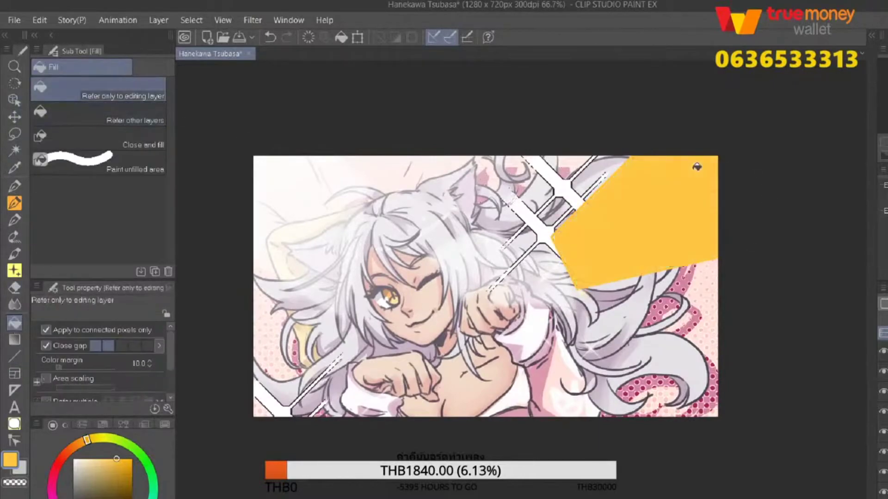
Touch up the yellow panel's edges with the Turnip pen and offset a cyan copy beneath it as a shadow.
scroll(657, 210, up, 3)
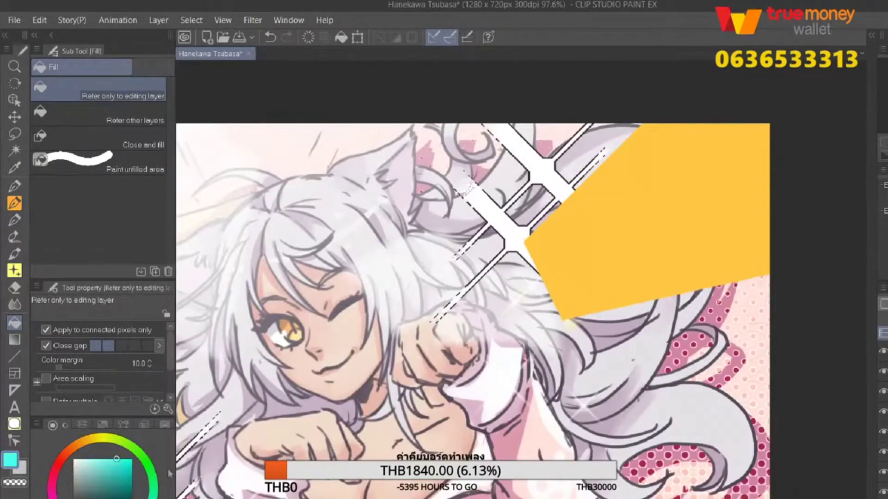
click(685, 299)
key(k)
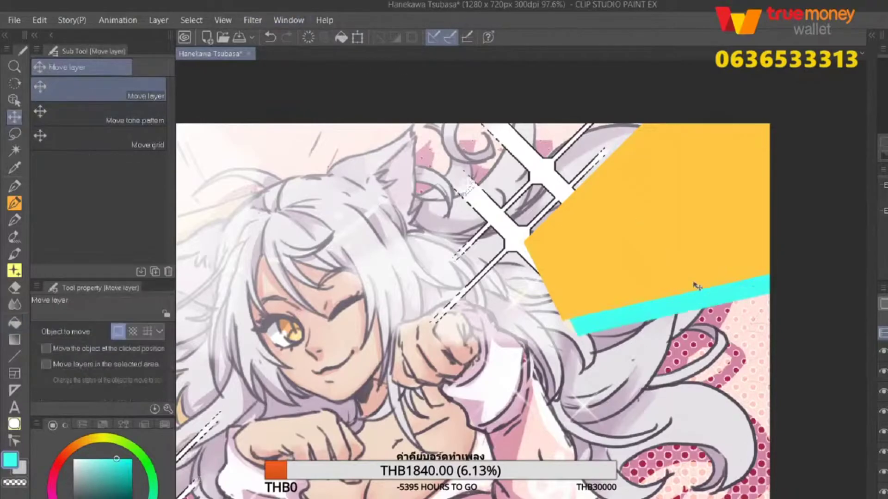
scroll(684, 296, up, 3)
key(ctrl+z)
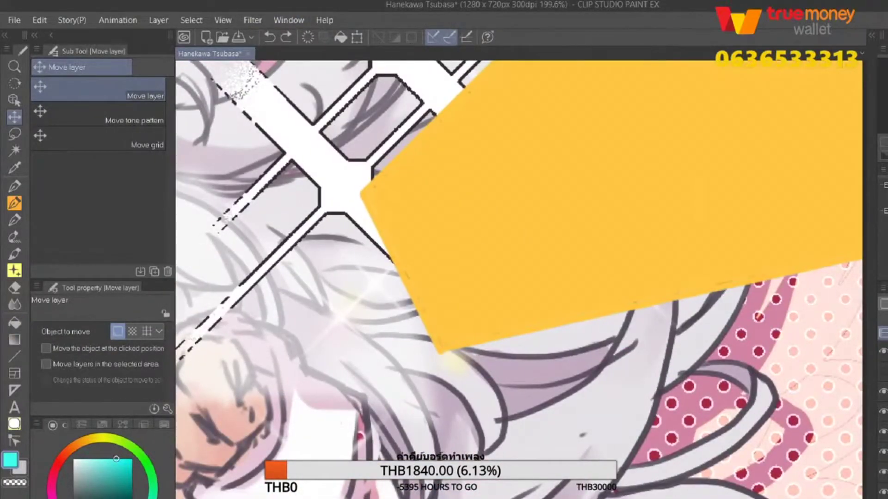
key(p)
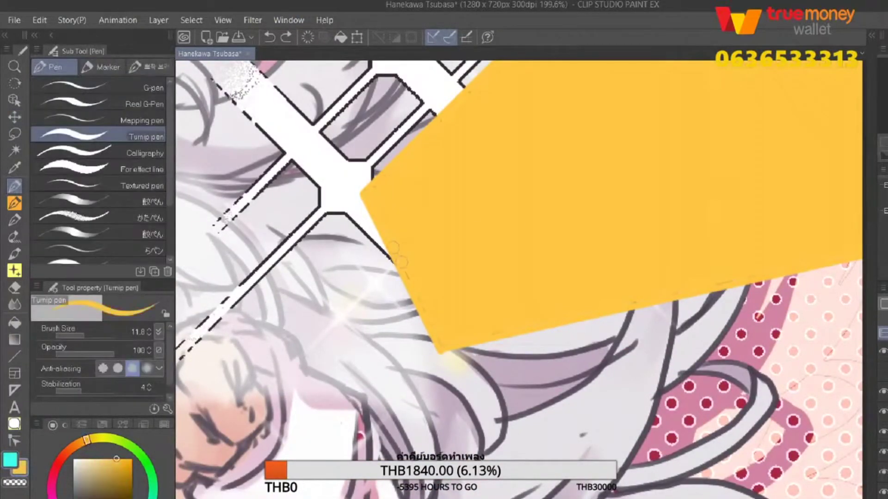
drag(436, 350, 560, 415)
drag(776, 377, 756, 362)
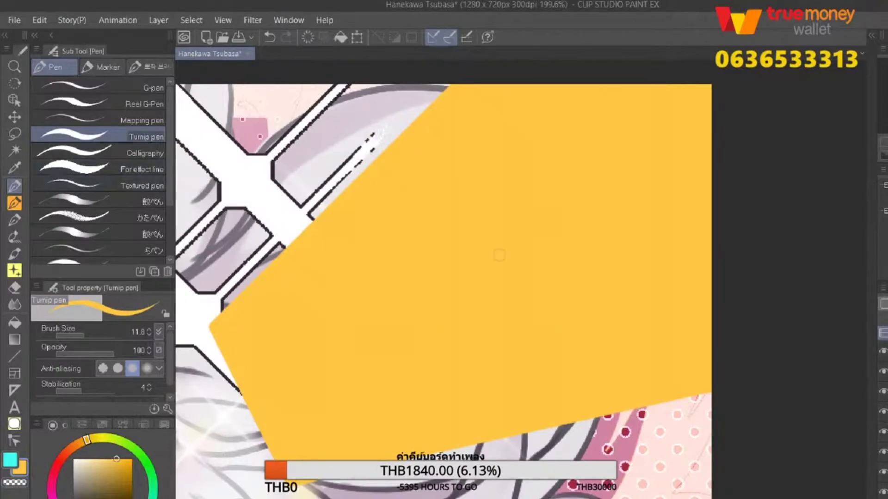
key(k)
drag(439, 393, 440, 378)
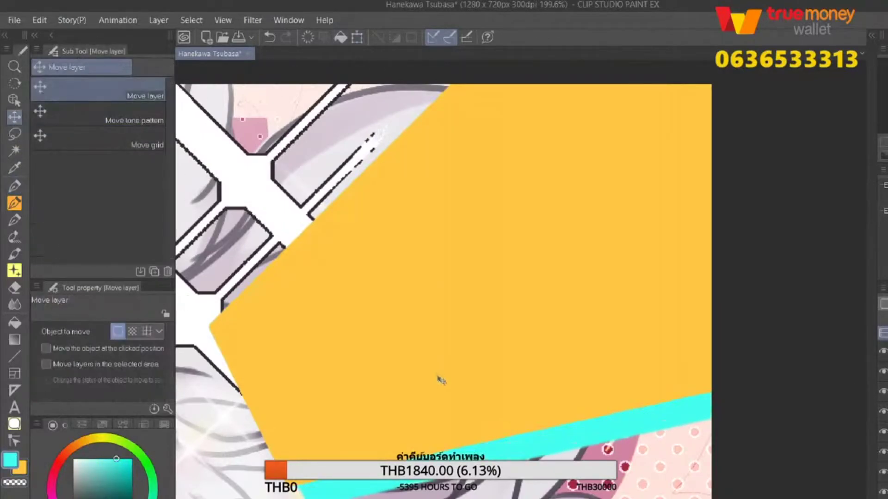
Add a thick black outline around the yellow panel, above the cyan shadow.
scroll(491, 365, down, 5)
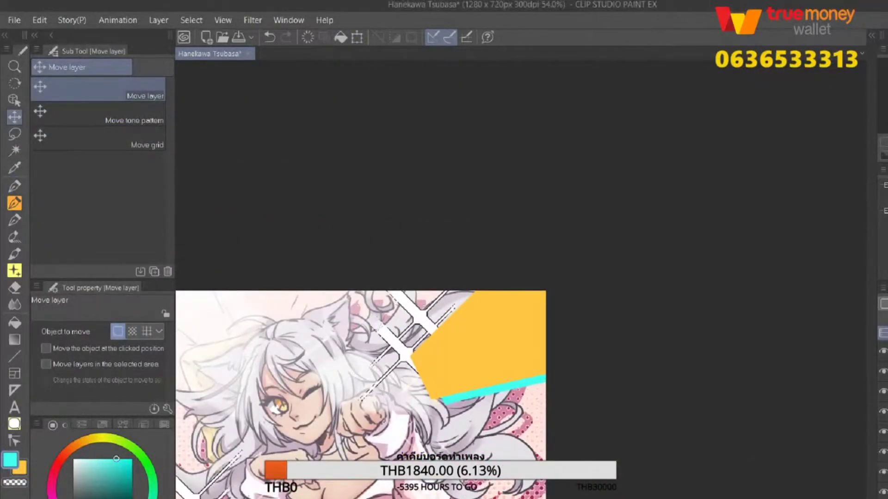
scroll(416, 402, up, 4)
scroll(463, 296, down, 4)
scroll(463, 296, up, 2)
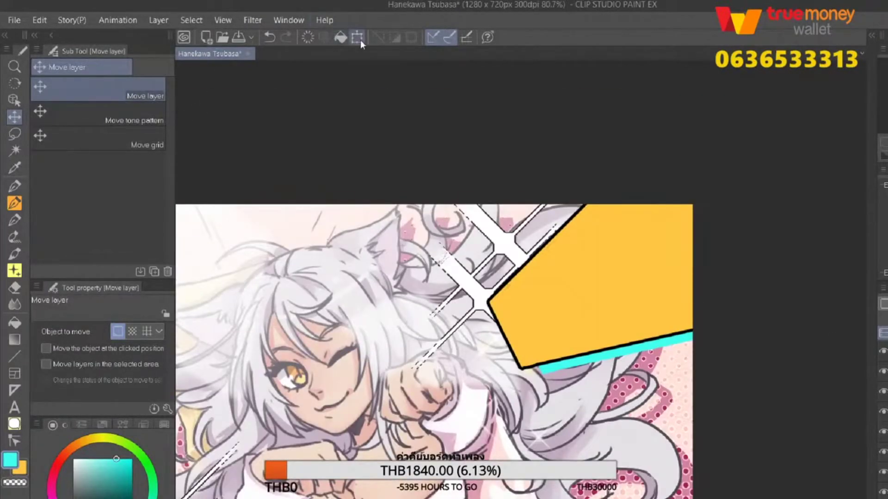
key(ctrl+t)
drag(536, 324, 525, 327)
key(Return)
scroll(850, 346, up, 3)
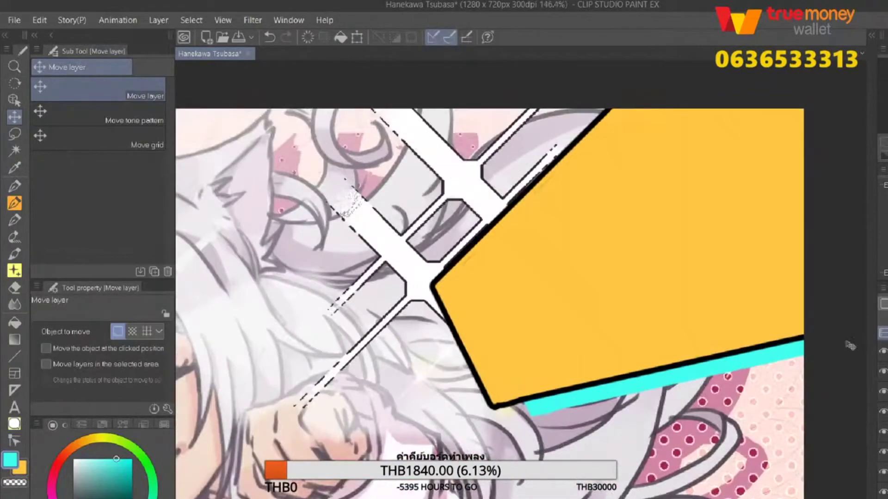
key(ctrl+z)
Choose a dark orange and try filling the yellow panel area with it.
click(74, 445)
click(119, 470)
key(alt+BackSpace)
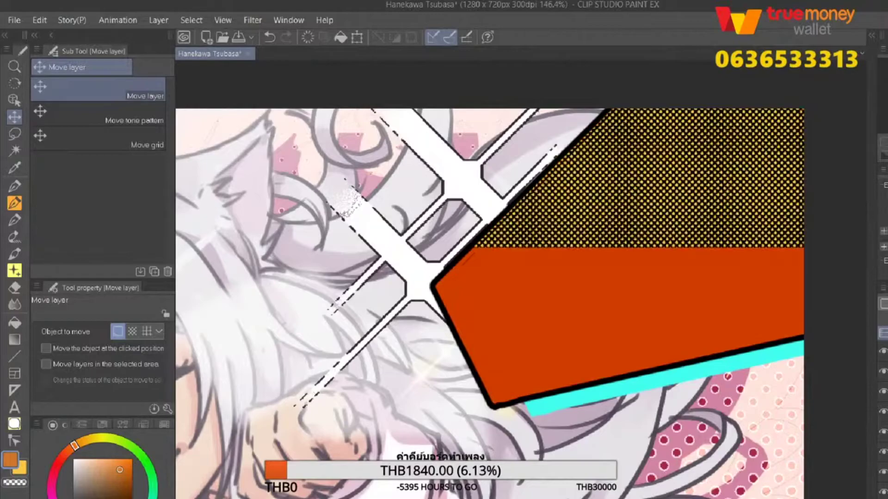
key(ctrl+minus)
key(ctrl+z)
Cover the yellow panel with an orange halftone dot gradient that fades out towards the upper edge.
key(g)
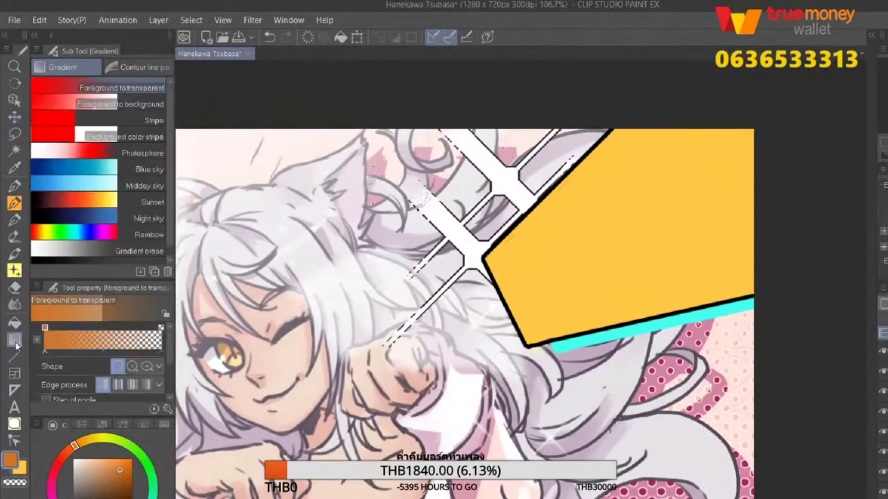
key(ctrl+y)
key(ctrl+minus)
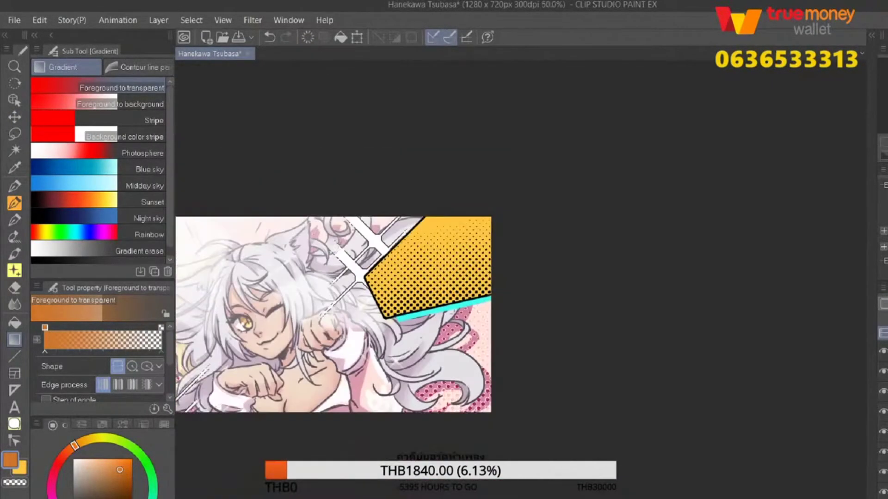
key(ctrl+plus)
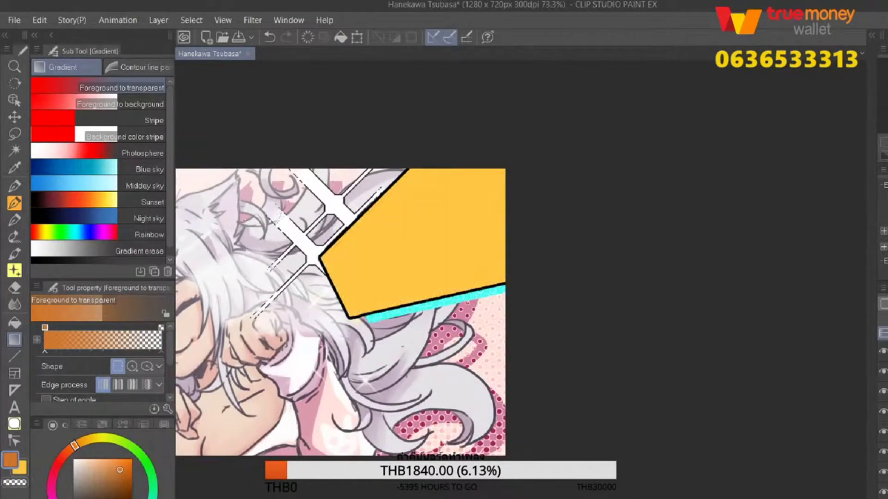
key(ctrl+plus)
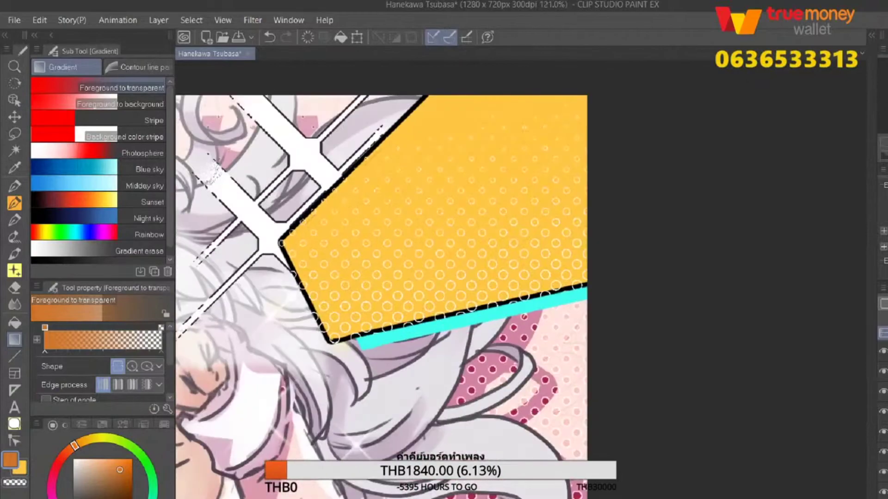
key(ctrl+minus)
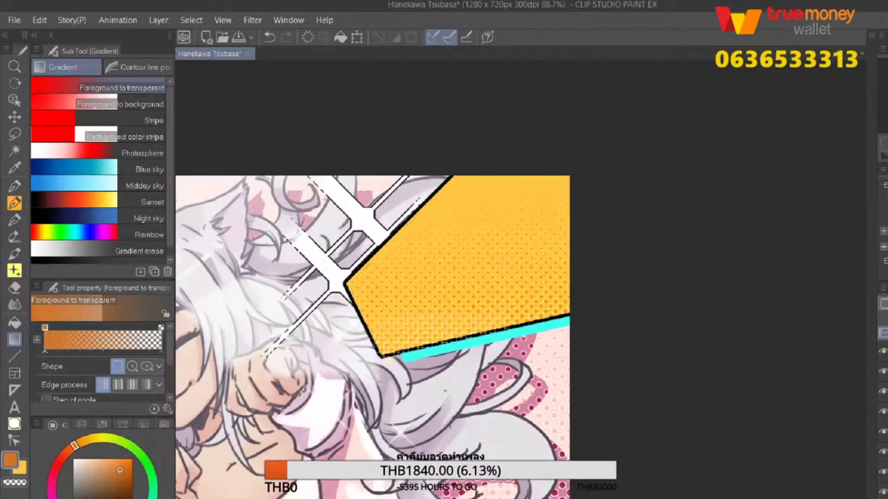
key(ctrl+minus)
key(ctrl+plus)
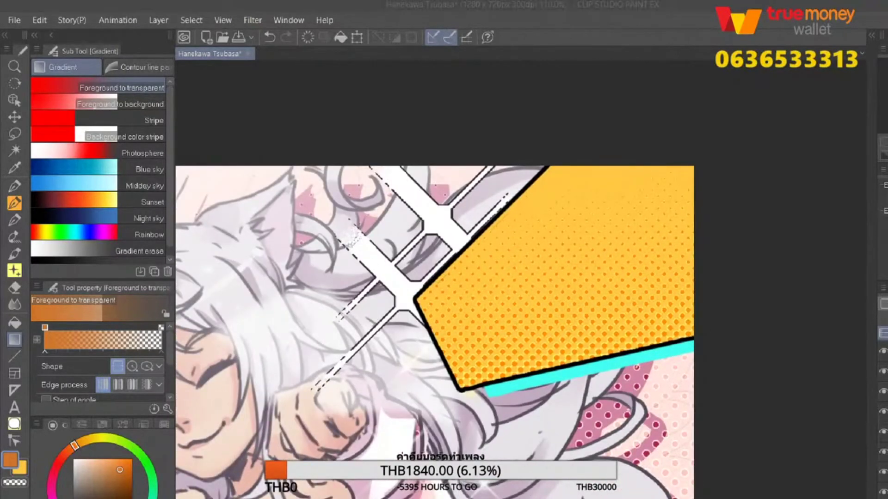
Hand-letter HAN in black on the yellow panel with the ML brush pen at size 41.7.
click(14, 221)
click(14, 237)
click(14, 202)
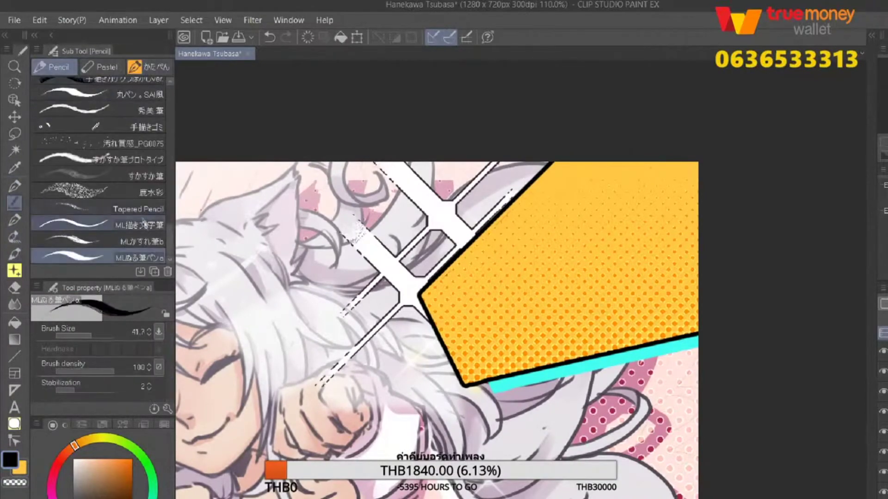
drag(431, 262, 464, 351)
drag(445, 316, 472, 286)
drag(460, 228, 476, 341)
drag(490, 257, 485, 292)
mouse_move(488, 330)
mouse_down()
mouse_move(525, 312)
mouse_move(520, 273)
mouse_up()
mouse_move(522, 237)
mouse_down()
mouse_move(541, 318)
mouse_move(545, 299)
mouse_up()
drag(536, 217, 562, 301)
Continue the black brush lettering with E and K so the word reads HANEK.
drag(547, 203, 565, 275)
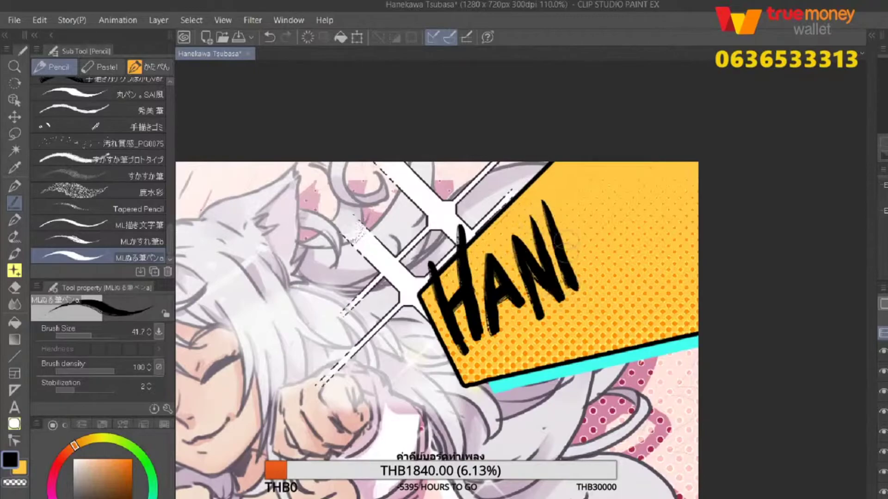
drag(552, 194, 585, 178)
drag(557, 234, 575, 217)
drag(561, 283, 592, 252)
drag(567, 171, 606, 298)
drag(622, 197, 589, 245)
drag(589, 245, 640, 275)
Scale the HANEK lettering down and reposition it on the yellow panel.
key(k)
mouse_move(481, 305)
mouse_down()
mouse_move(462, 321)
mouse_move(484, 303)
mouse_up()
scroll(537, 438, down, 1)
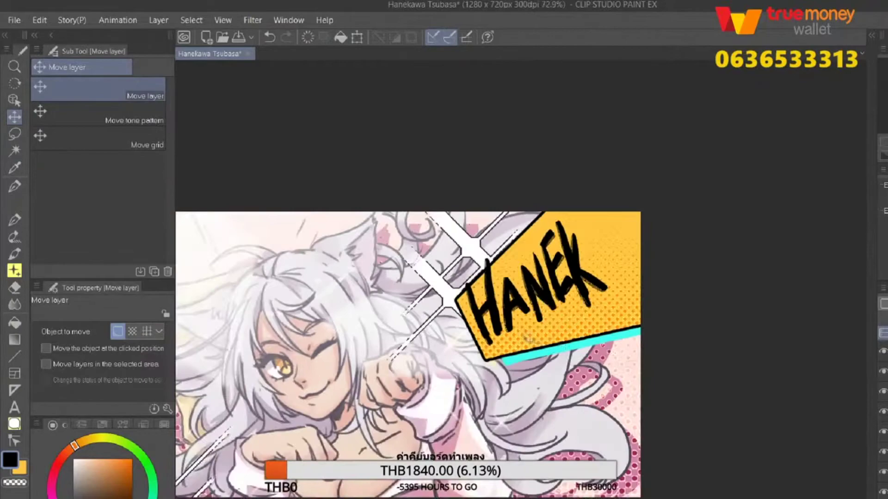
click(357, 37)
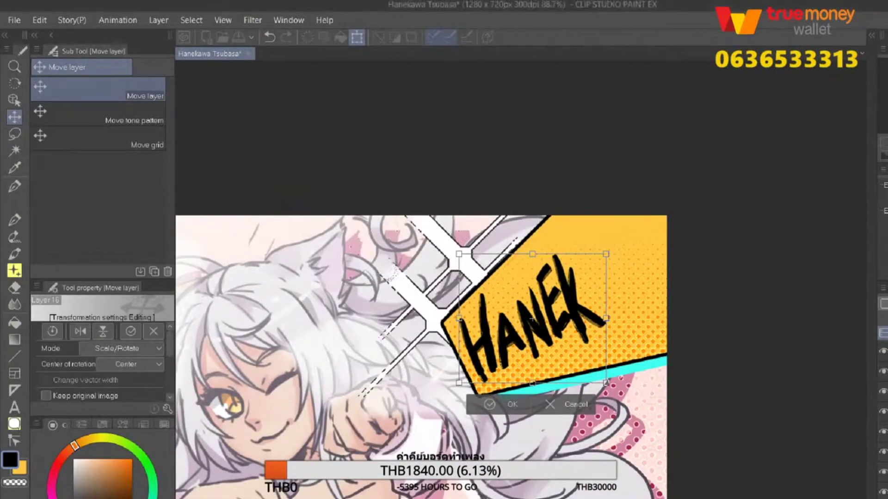
click(489, 404)
Letter an A after HANEK with the ML brush pen, using brush size 31.1.
key(p)
key(p)
key(p)
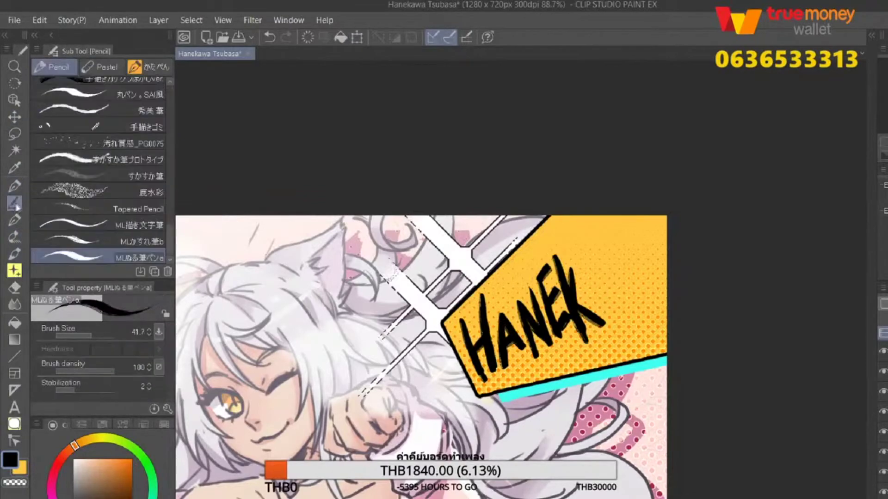
drag(596, 264, 586, 315)
mouse_move(615, 252)
mouse_down()
mouse_move(602, 308)
mouse_move(584, 314)
mouse_move(616, 299)
mouse_up()
key(ctrl+z)
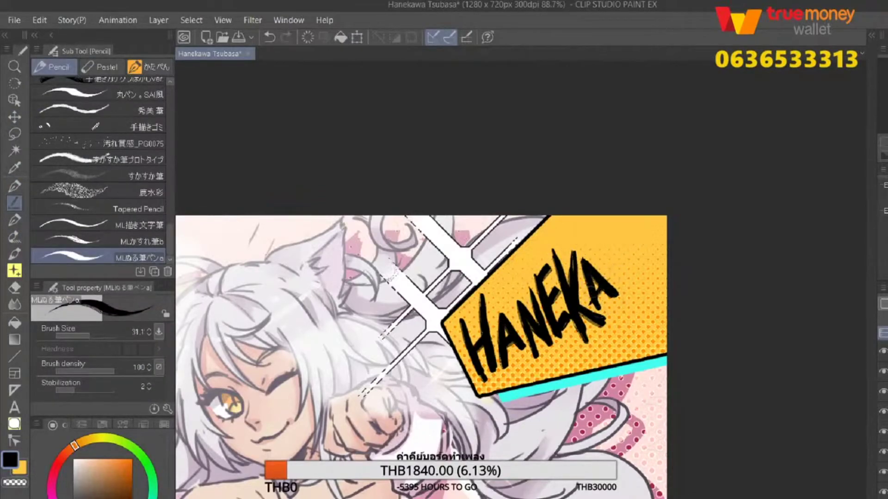
mouse_move(599, 250)
mouse_down()
mouse_move(611, 306)
mouse_move(624, 259)
mouse_move(654, 231)
mouse_up()
key(ctrl+z)
key(ctrl+z)
mouse_move(599, 250)
mouse_down()
mouse_move(624, 261)
mouse_move(654, 231)
mouse_move(643, 298)
mouse_up()
drag(648, 263, 663, 250)
scroll(678, 246, up, 1)
key(ctrl+z)
key(ctrl+z)
key(ctrl+z)
Transform the HANEKA lettering to make room for the remaining letters on the panel.
key(ctrl+t)
mouse_move(432, 407)
mouse_down()
mouse_move(409, 418)
mouse_move(421, 417)
mouse_up()
key(Return)
scroll(447, 336, down, 3)
key(ctrl+t)
key(Return)
Finish the black brush lettering with W and A so the title reads HANEKAWA.
key(b)
key(b)
key(p)
drag(532, 281, 560, 331)
drag(578, 268, 552, 324)
key(ctrl+z)
key(ctrl+z)
drag(546, 289, 557, 330)
mouse_move(557, 326)
mouse_down()
mouse_move(578, 275)
mouse_move(545, 342)
mouse_move(568, 330)
mouse_up()
Position the HANEKAWA lettering across the yellow panel with a white outline, running up to the picture's edge.
key(ctrl+t)
key(Return)
key(ctrl+minus)
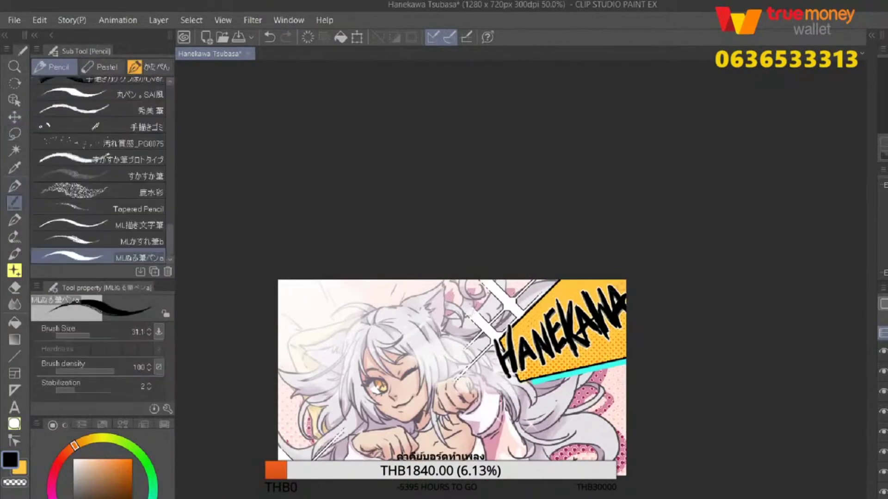
key(ctrl+plus)
key(ctrl+plus)
key(ctrl+plus)
key(ctrl+plus)
key(ctrl+plus)
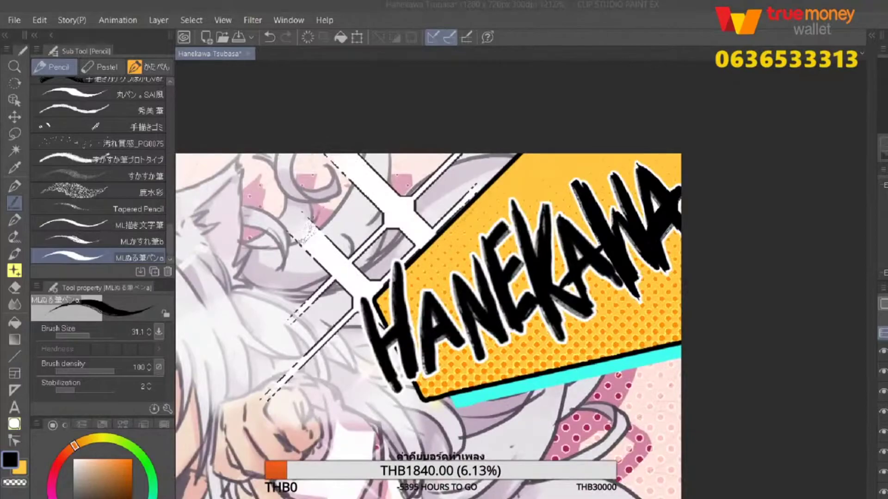
key(ctrl+plus)
Letter #6 in black below HANEKAWA with the ML brush pen at size 21.4, redrawing the 6 closer to the #.
key(bracketleft)
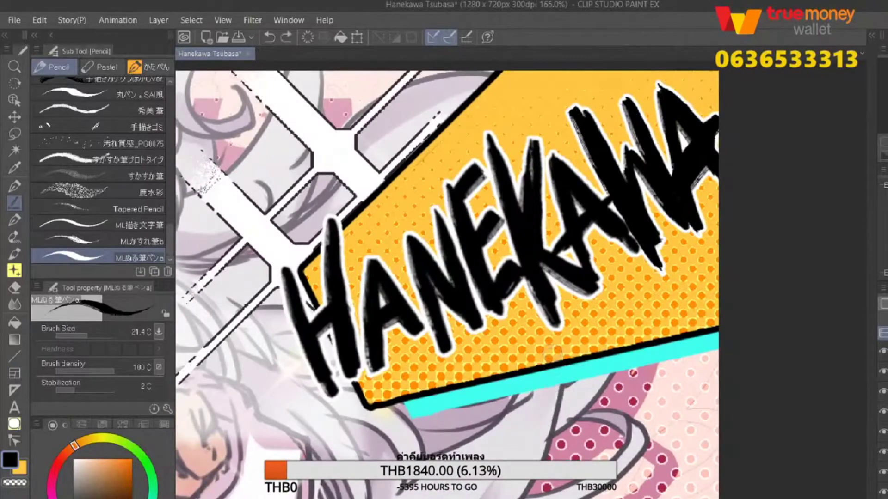
drag(553, 354, 545, 416)
drag(581, 351, 574, 410)
drag(532, 372, 596, 366)
drag(525, 390, 592, 384)
drag(666, 335, 631, 402)
key(ctrl+minus)
key(ctrl+minus)
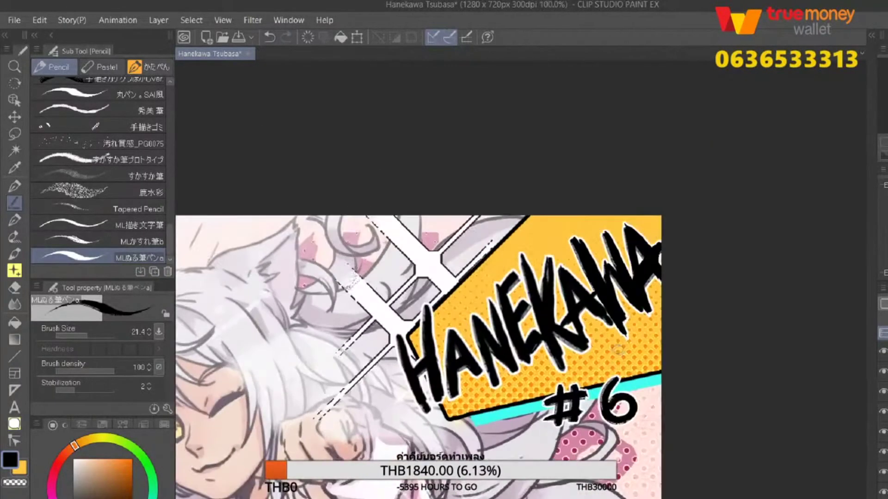
key(ctrl+z)
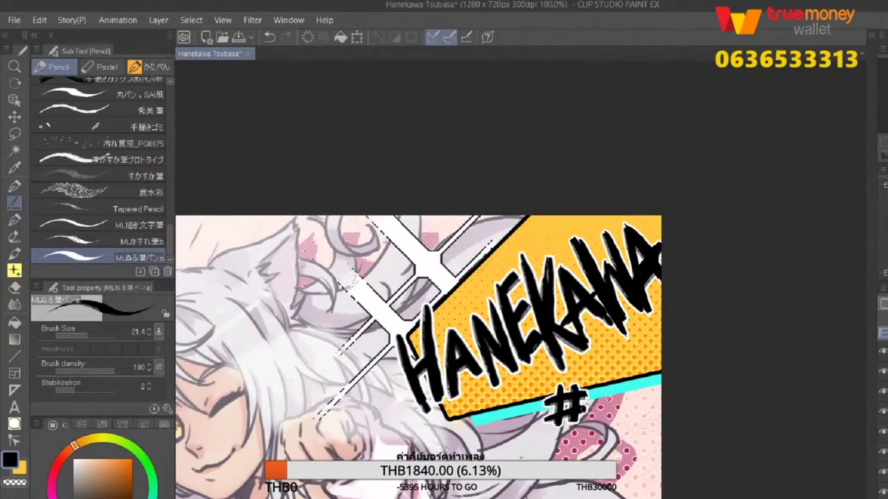
key(ctrl+plus)
drag(612, 299, 575, 338)
key(ctrl+minus)
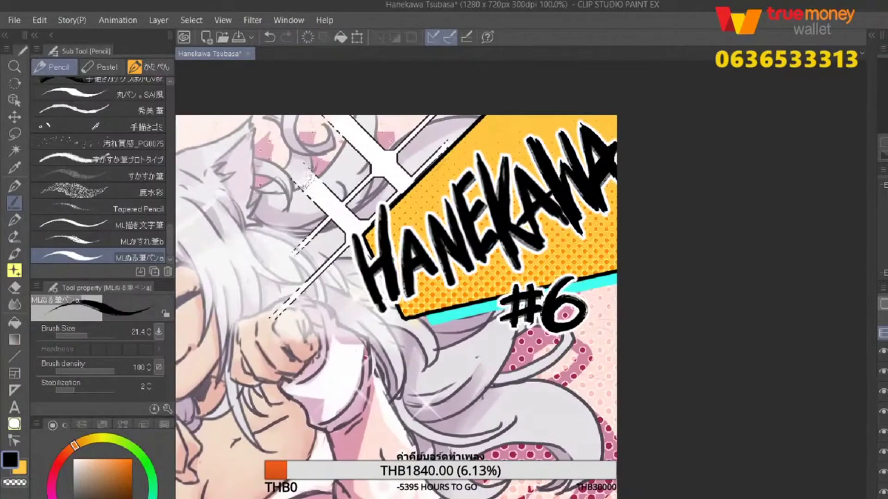
key(ctrl+minus)
key(ctrl+minus)
Lasso the #6 lettering, then enlarge and reposition it beneath HANEKAWA, overlapping the panel's lower edge.
key(v)
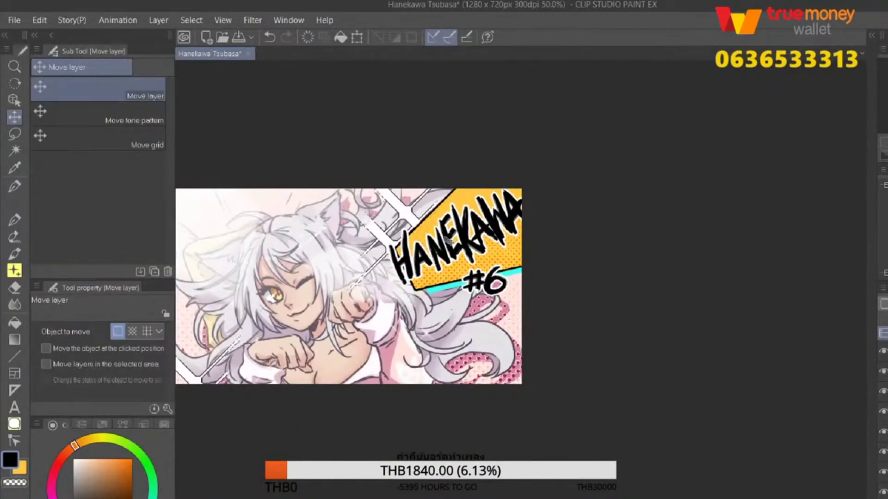
key(m)
drag(455, 261, 450, 277)
scroll(481, 278, up, 4)
key(v)
scroll(484, 240, down, 2)
scroll(483, 240, down, 2)
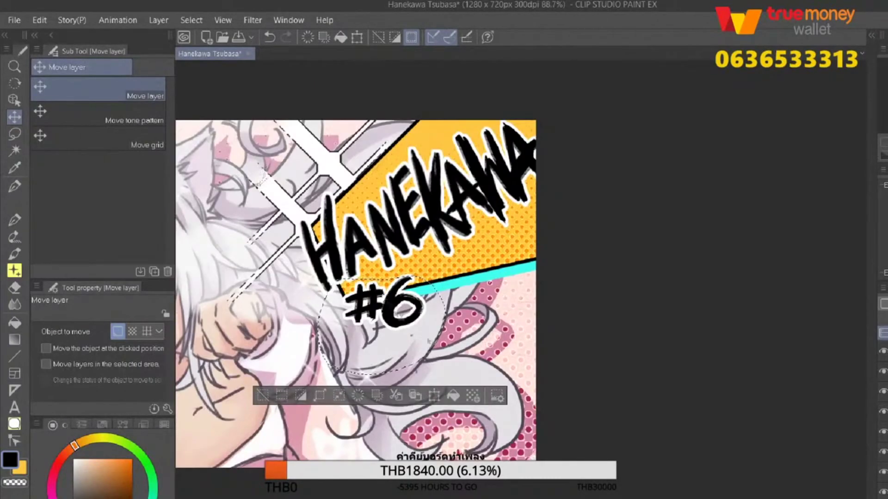
key(ctrl+t)
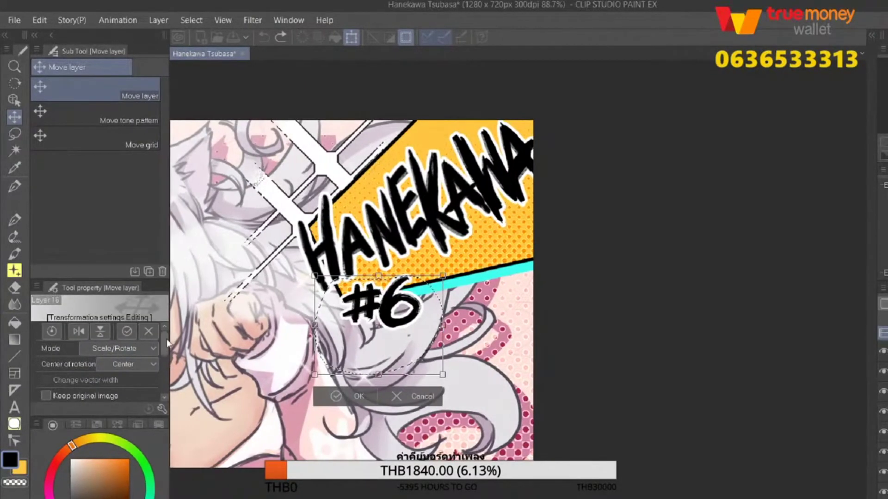
scroll(167, 343, down, 3)
scroll(351, 287, down, 3)
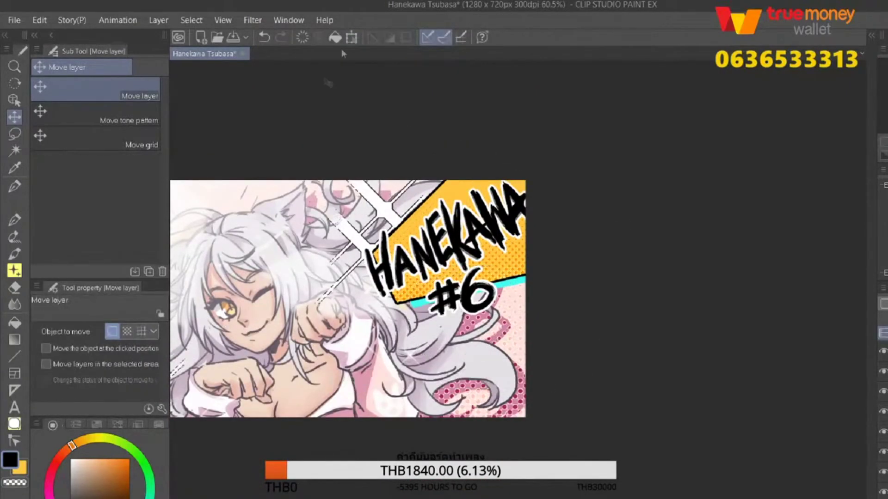
Slightly enlarge the title lettering, then paint three orange claw scratches across the middle of HANEKAWA, undoing stray strokes.
key(ctrl+t)
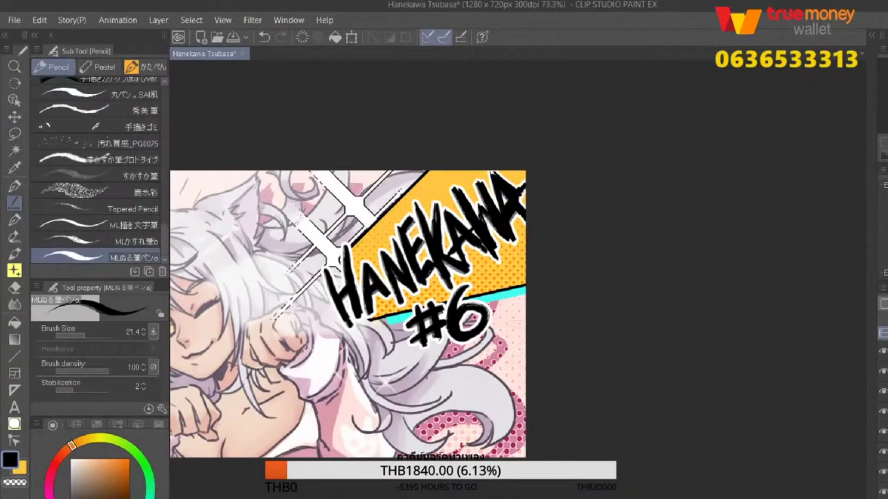
key(ctrl+z)
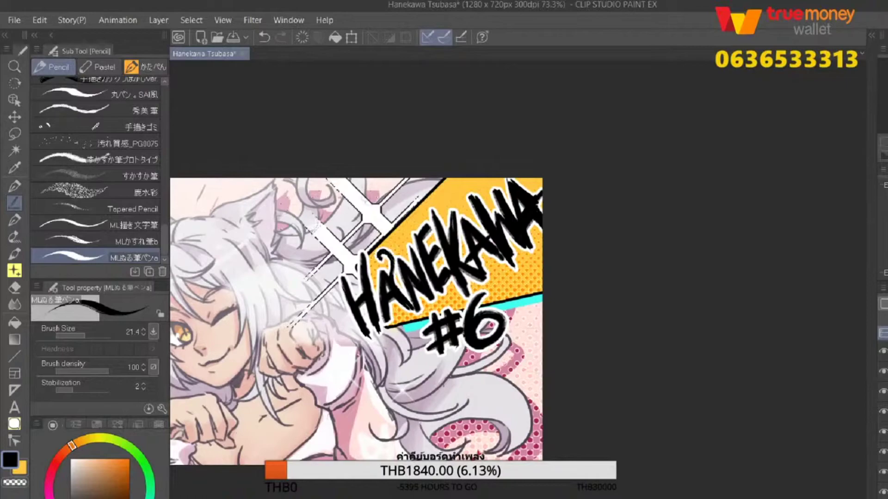
key(ctrl+z)
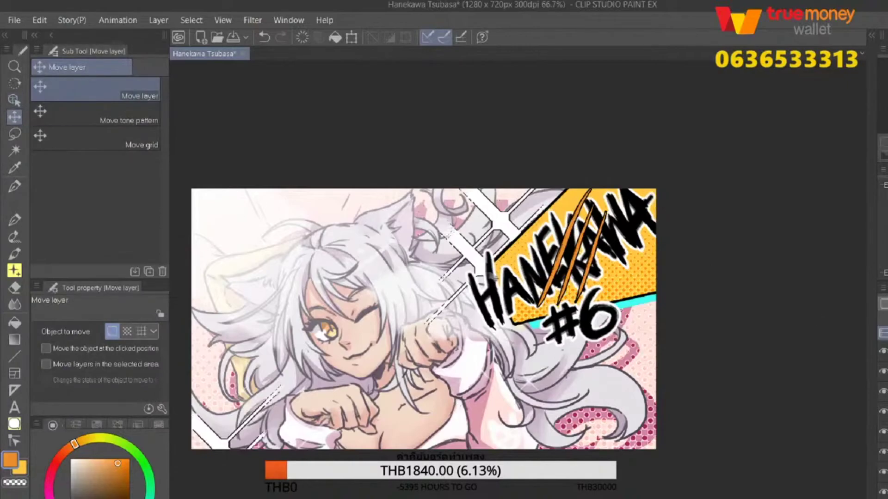
Scale the three orange claw scratches down to fit over the K of HANEKAWA, then save the illustration.
key(ctrl+minus)
key(ctrl+alt+0)
key(ctrl+t)
key(Return)
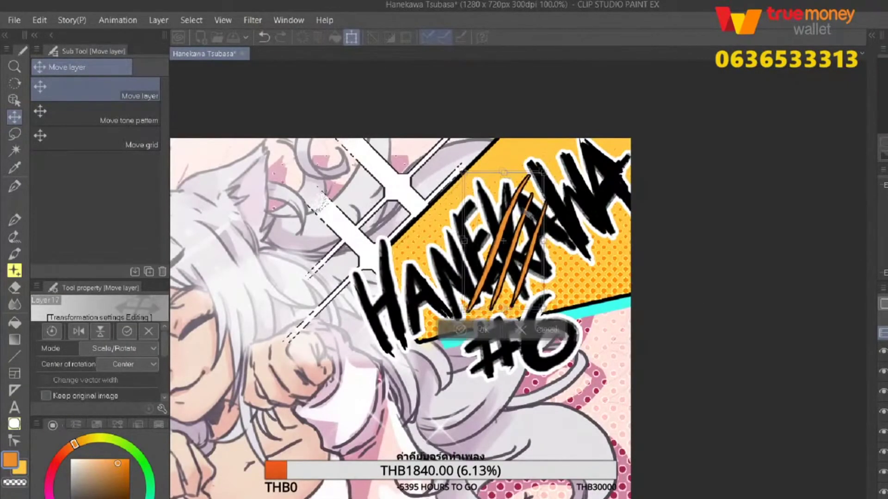
key(ctrl+minus)
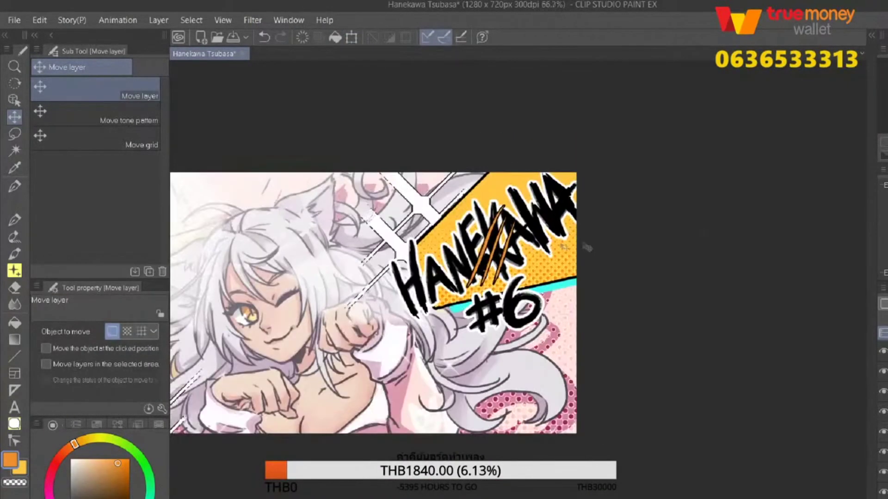
key(h)
key(h)
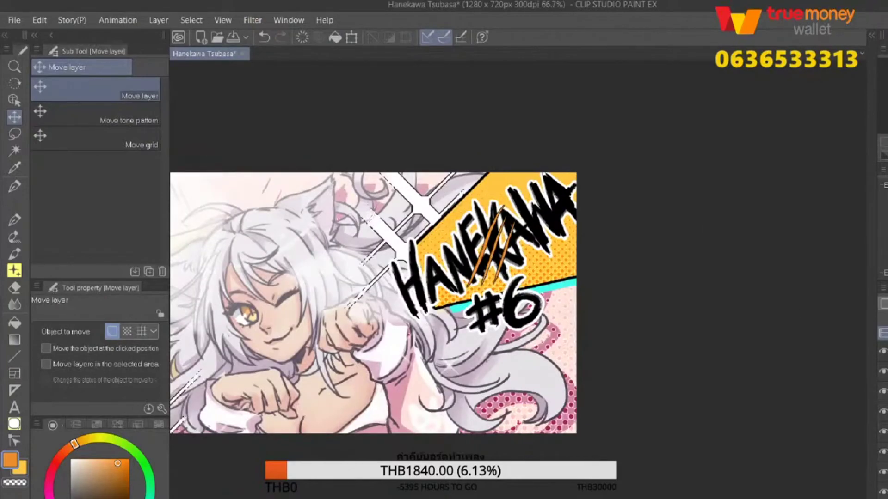
key(ctrl+s)
Letter DANTEHILL in black along the slanted edge above HANEKAWA with the ML brush pen at size 11.0, undoing faulty strokes.
key(ctrl+minus)
key(ctrl+minus)
scroll(416, 287, up, 5)
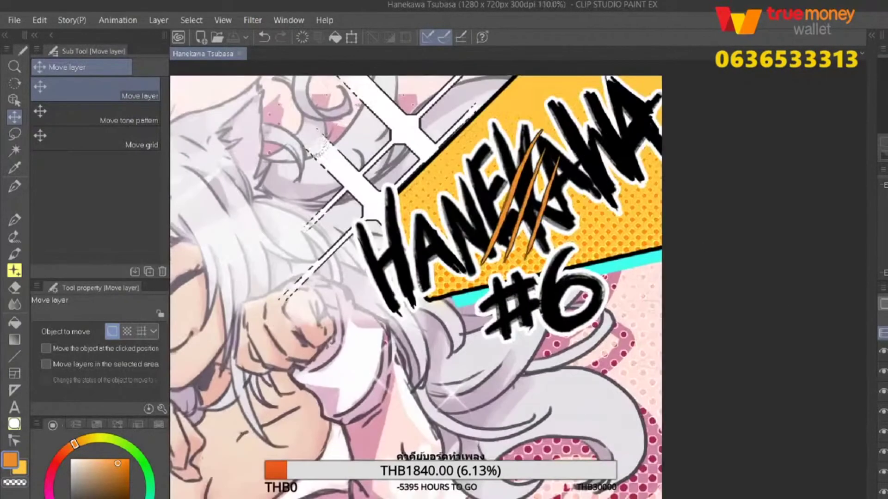
key(p)
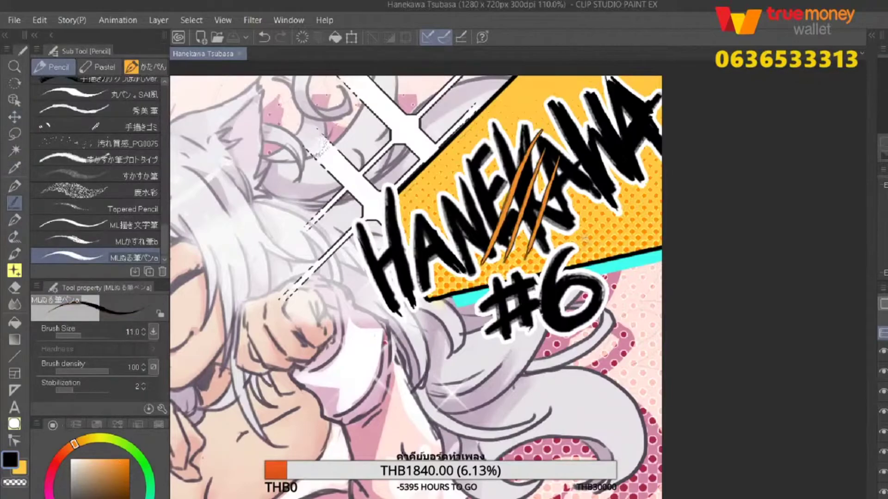
key(ctrl+z)
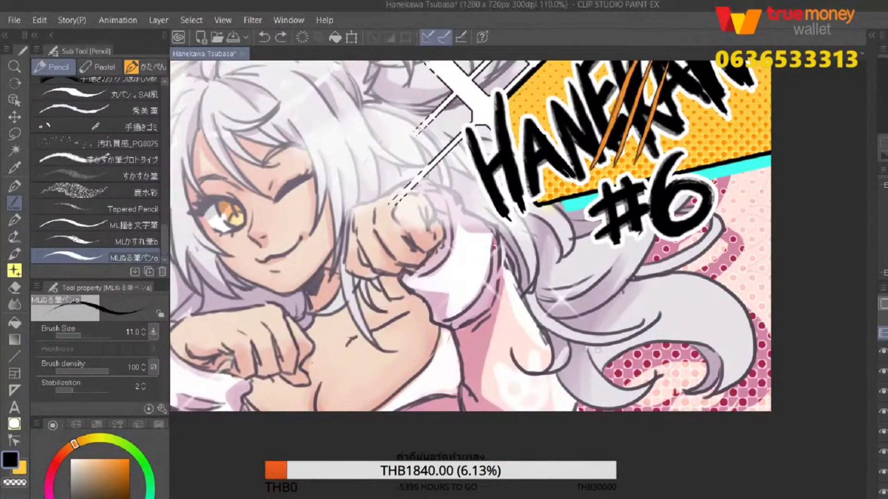
key(ctrl+z)
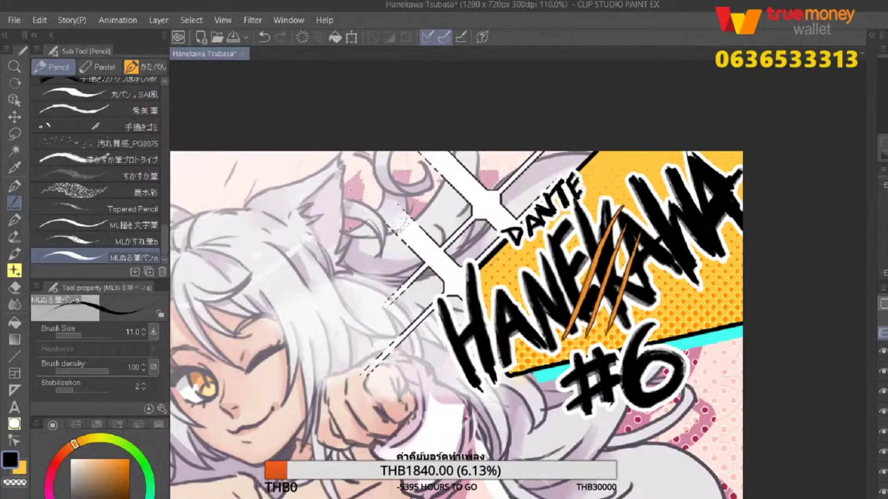
scroll(527, 231, down, 2)
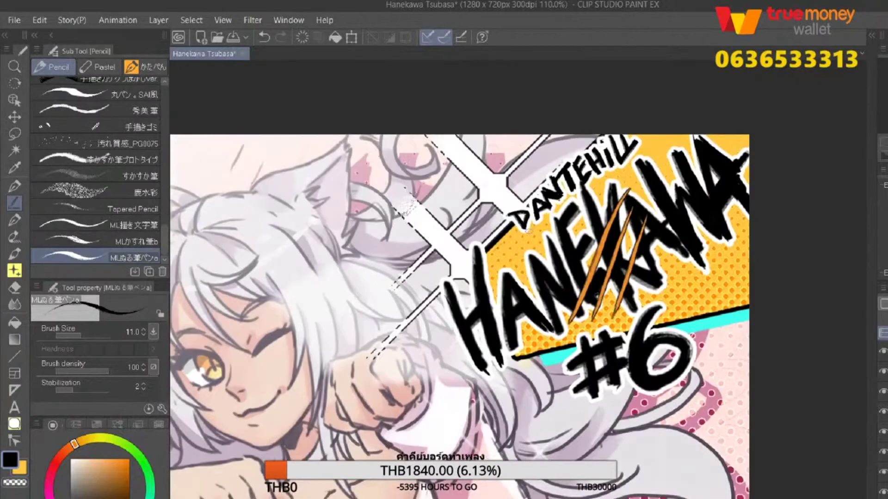
Transform the yellow panel and its lettering together, stretching the left corners outward and nudging the upper right corner into place.
key(k)
scroll(564, 265, down, 4)
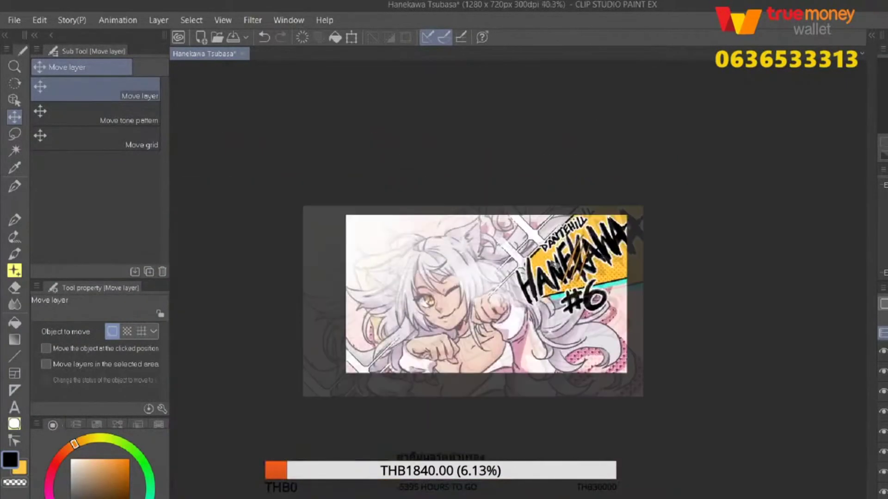
click(351, 37)
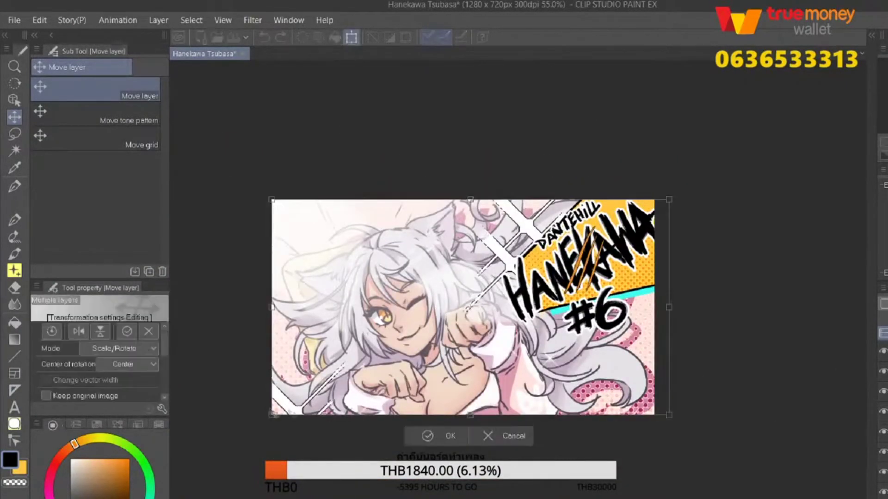
drag(243, 431, 221, 386)
drag(224, 204, 237, 206)
drag(221, 386, 251, 398)
drag(235, 203, 225, 211)
drag(238, 303, 238, 307)
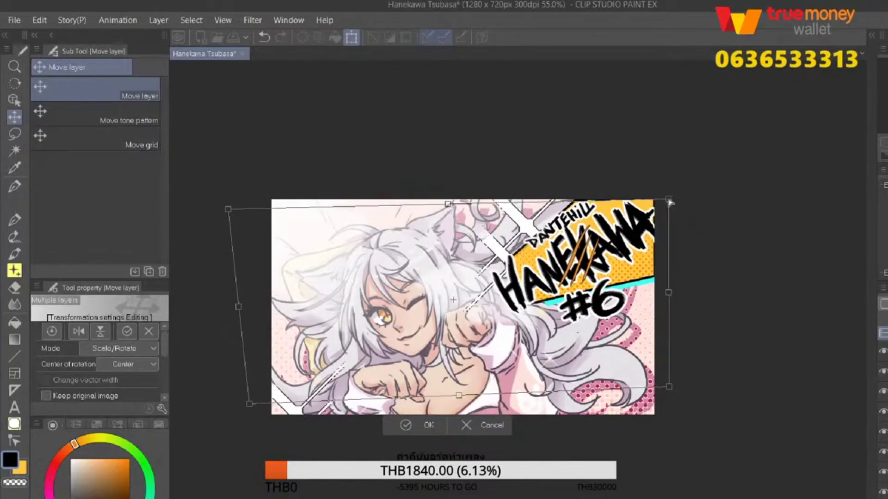
scroll(669, 202, up, 3)
drag(682, 203, 674, 208)
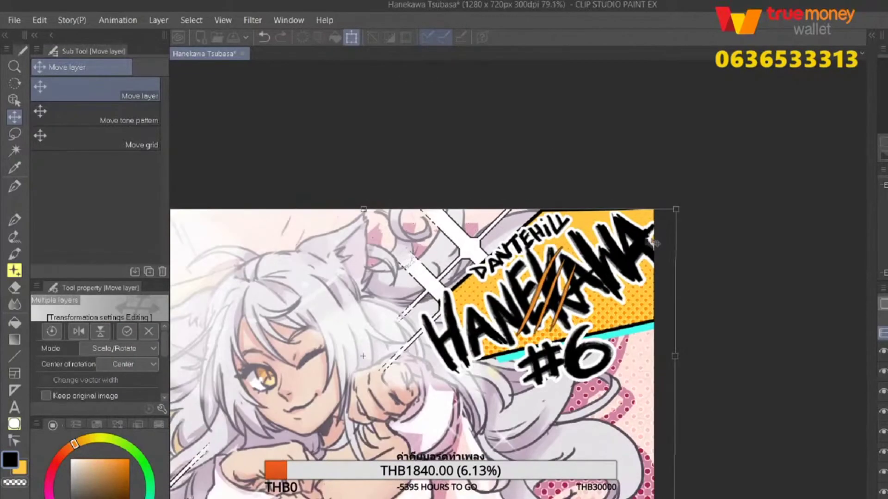
key(Return)
Examine the whole thumbnail at several sizes, comparing it with and without the white glow over the artwork.
scroll(678, 247, down, 1)
scroll(678, 247, down, 3)
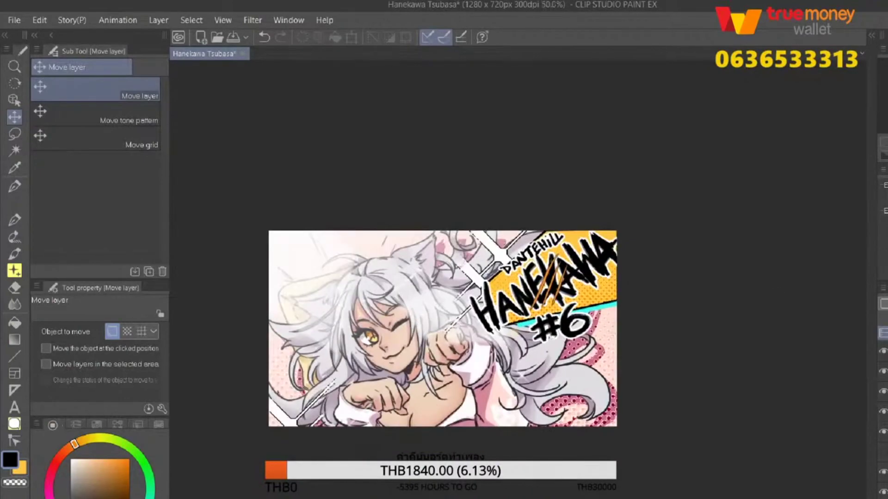
scroll(706, 301, down, 1)
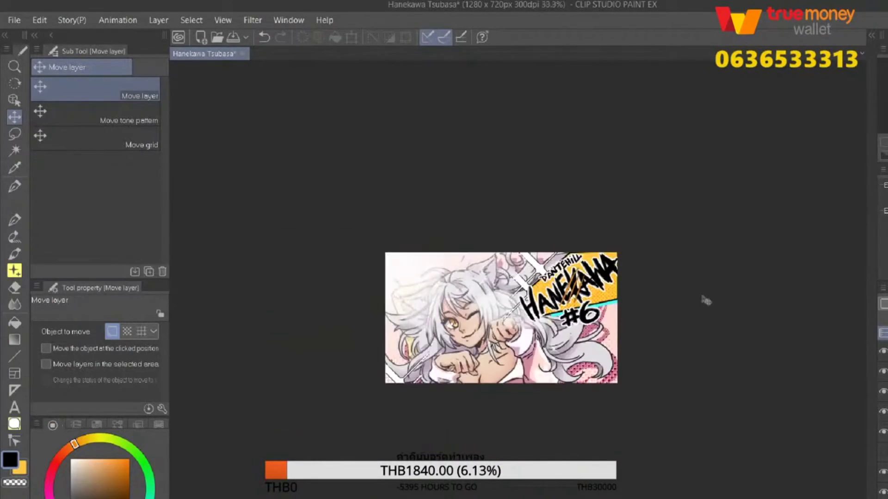
scroll(706, 301, up, 2)
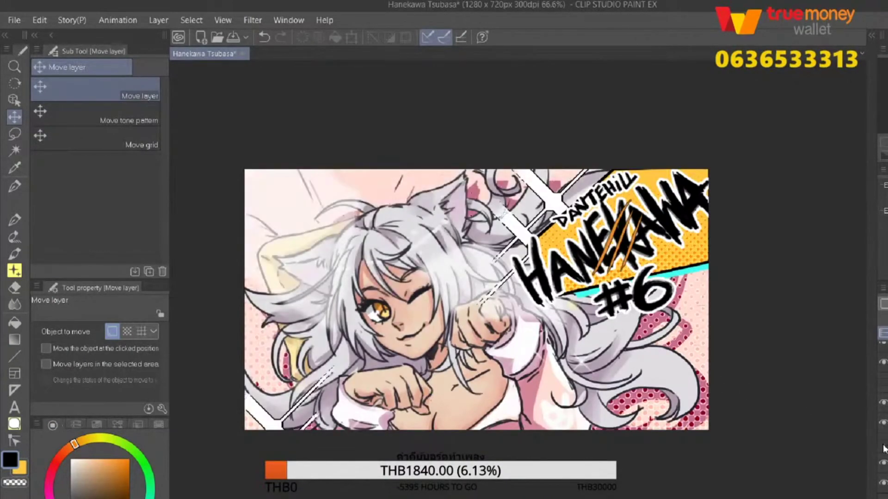
scroll(555, 312, down, 2)
scroll(441, 301, up, 1)
key(h)
key(h)
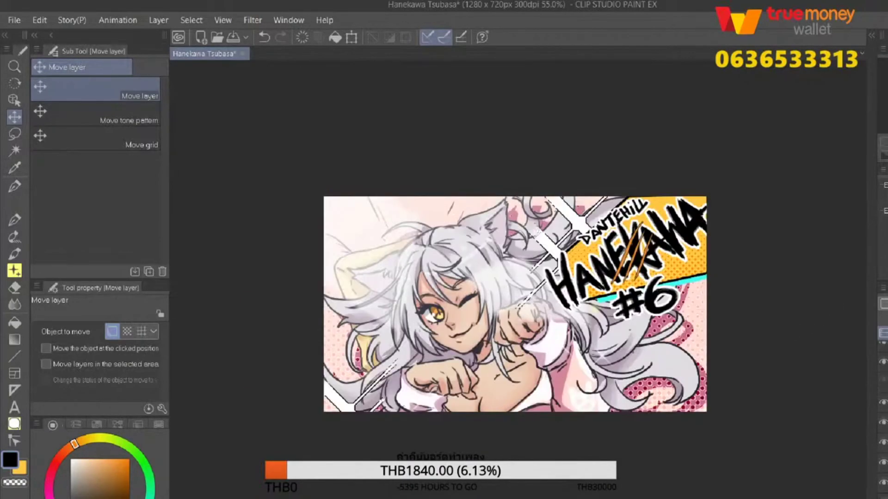
Sample the cyan of the panel's shadow and toggle layer visibility to locate the dark pink background shapes.
scroll(694, 285, up, 3)
alt+click(694, 280)
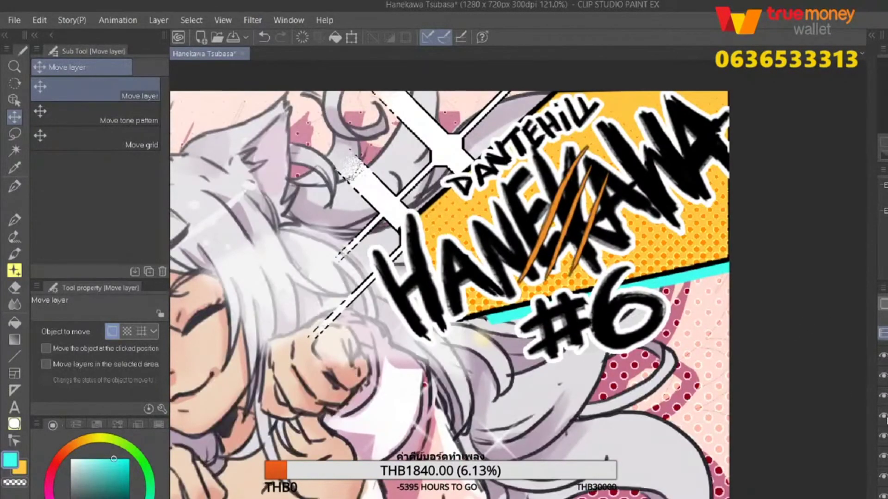
click(882, 443)
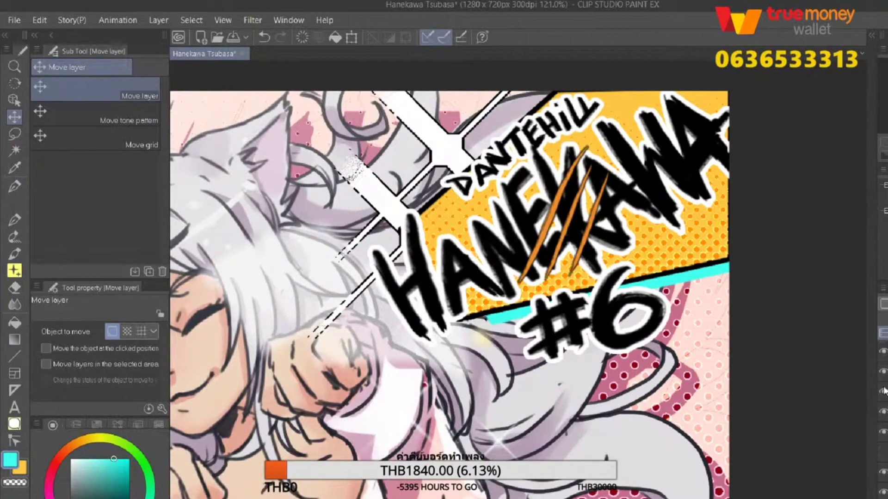
double_click(882, 374)
double_click(883, 472)
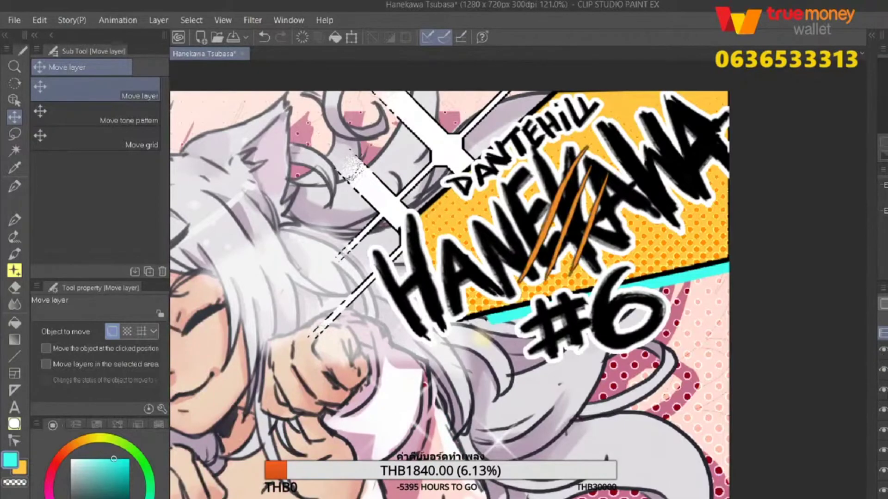
double_click(882, 394)
double_click(882, 355)
click(882, 443)
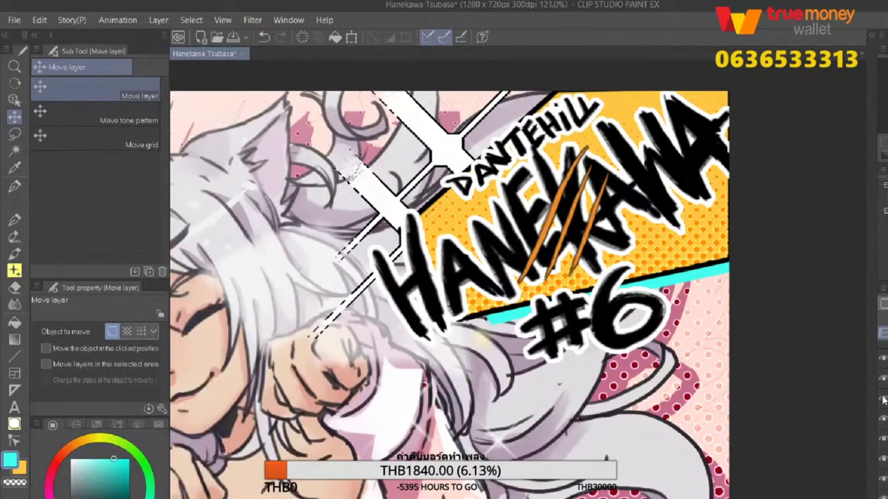
Try filling the dark pink background shapes behind the hair with the sampled cyan, then undo the fill.
scroll(728, 381, down, 3)
scroll(582, 376, up, 1)
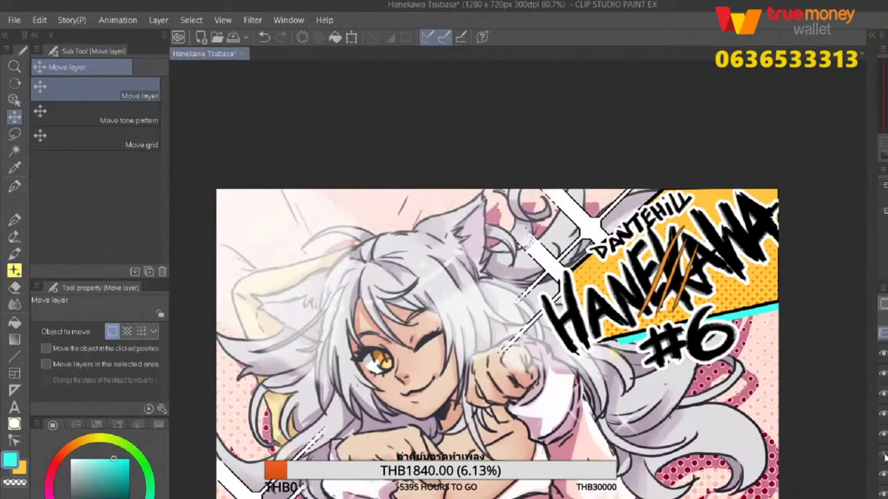
click(882, 397)
click(882, 416)
mouse_move(882, 356)
mouse_down()
mouse_move(884, 474)
mouse_move(883, 352)
mouse_up()
click(882, 472)
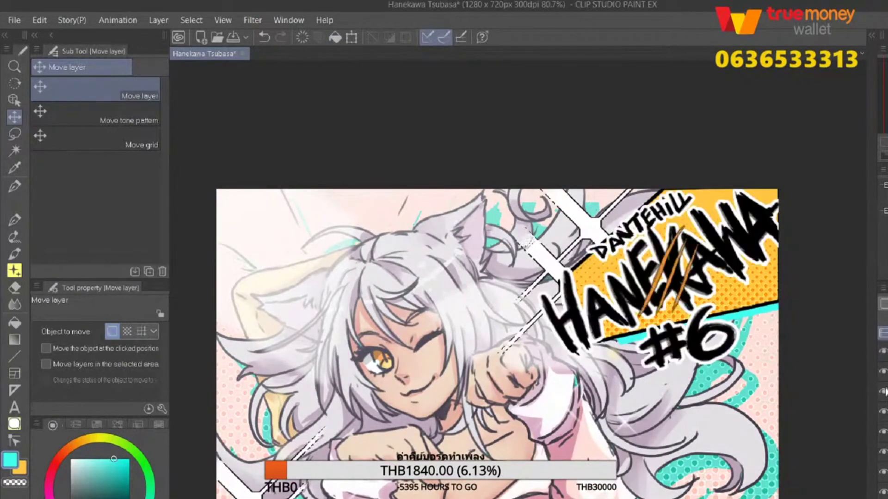
key(ctrl+minus)
key(ctrl+minus)
key(ctrl+minus)
key(ctrl+plus)
click(262, 38)
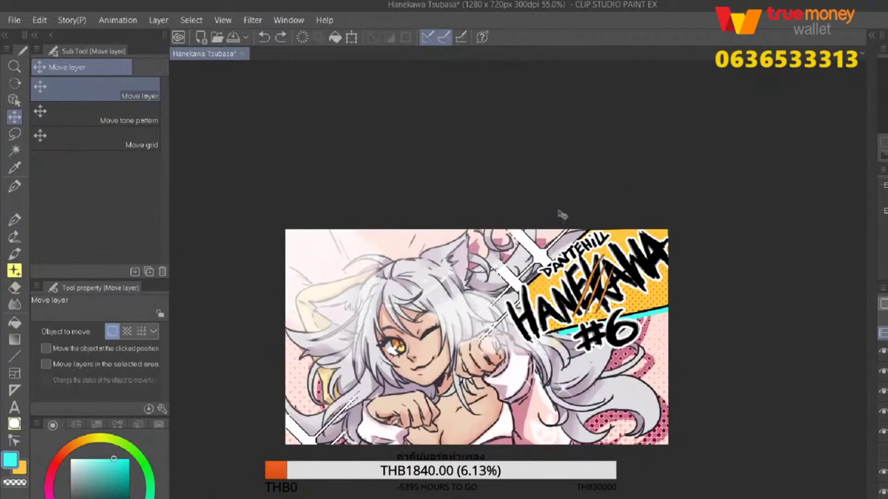
Recolour the dark pink background shapes behind the hair with a brighter coral pink fill.
key(ctrl+plus)
key(ctrl+minus)
key(ctrl+minus)
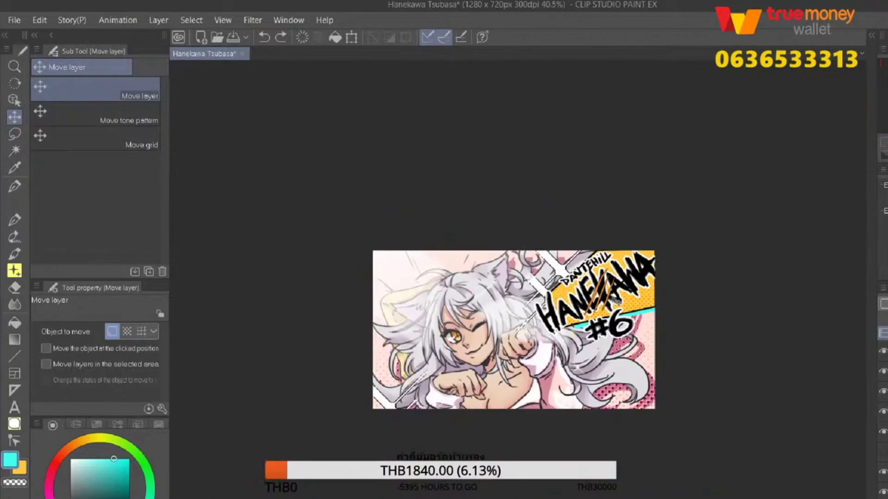
key(ctrl+plus)
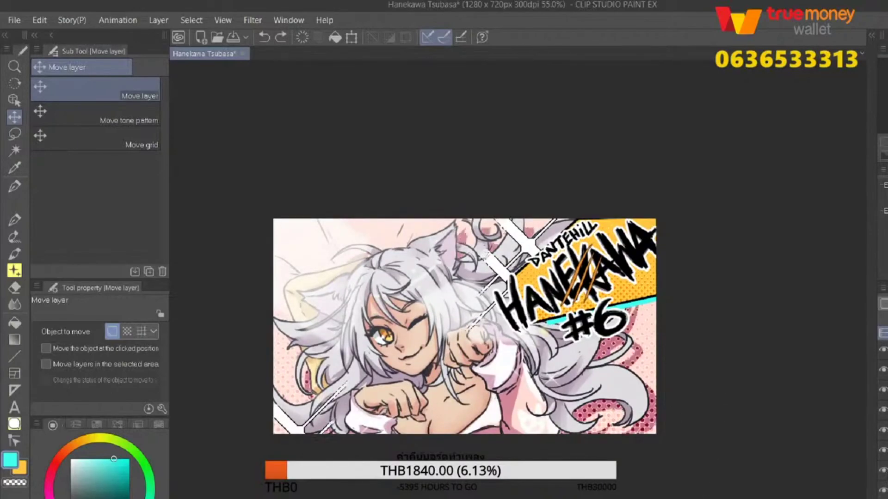
click(59, 458)
click(335, 39)
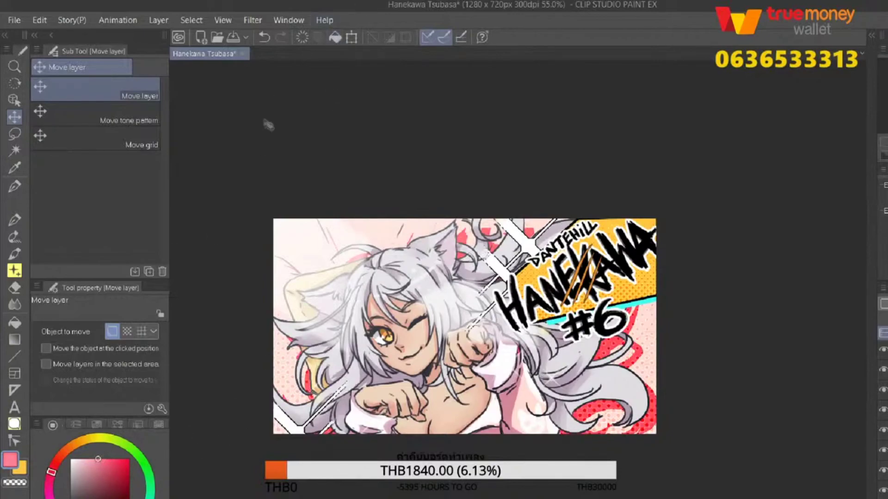
Examine the recoloured background shapes and halftone dots against the character and title at different sizes.
scroll(504, 157, up, 2)
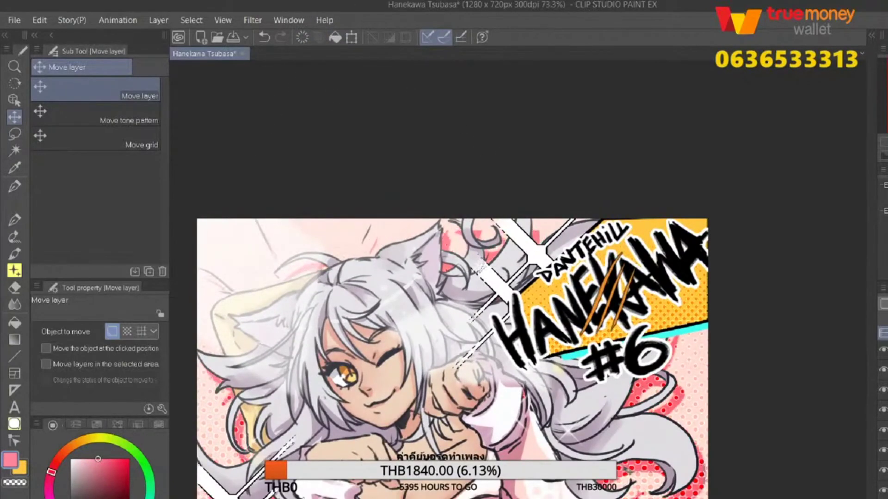
scroll(453, 356, down, 1)
scroll(453, 356, up, 3)
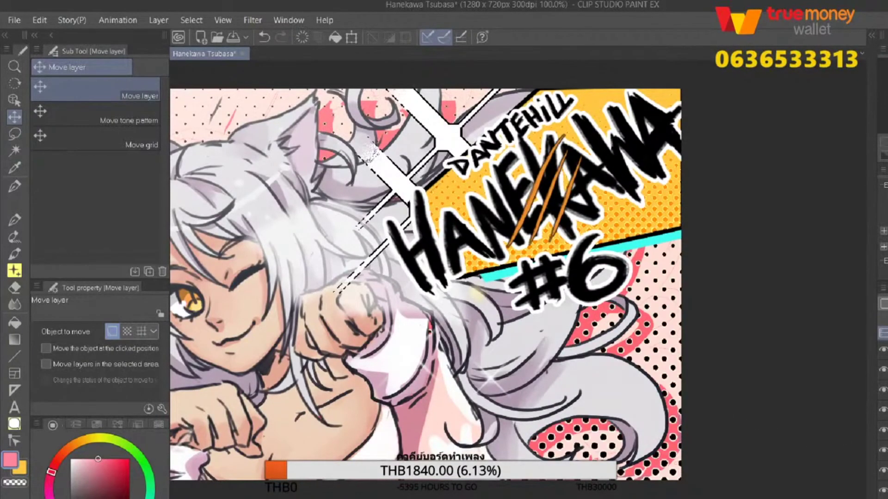
scroll(684, 282, down, 2)
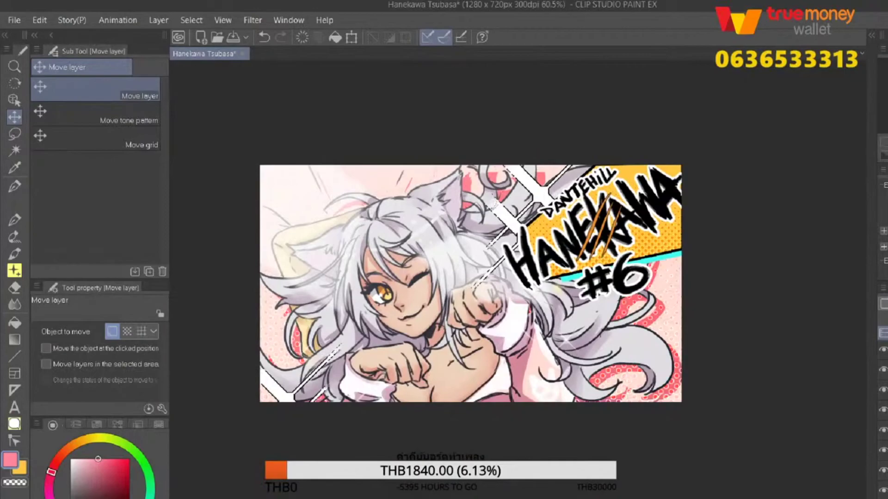
scroll(490, 303, up, 2)
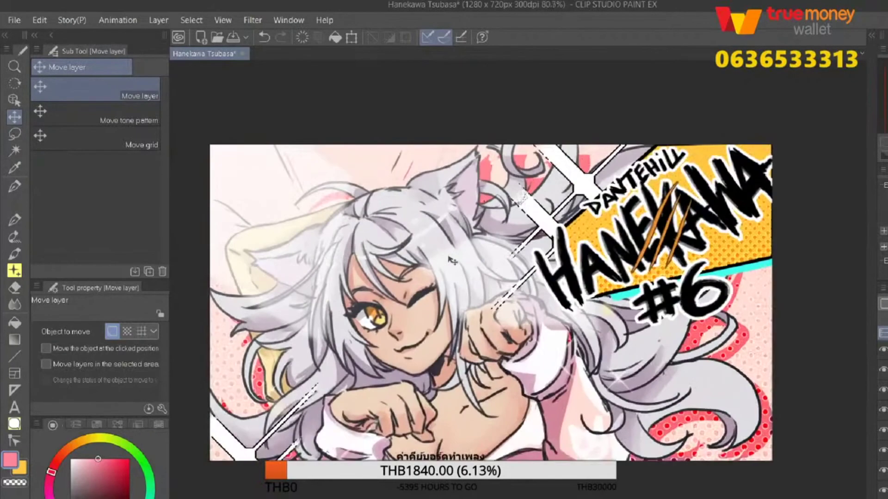
key(Tab)
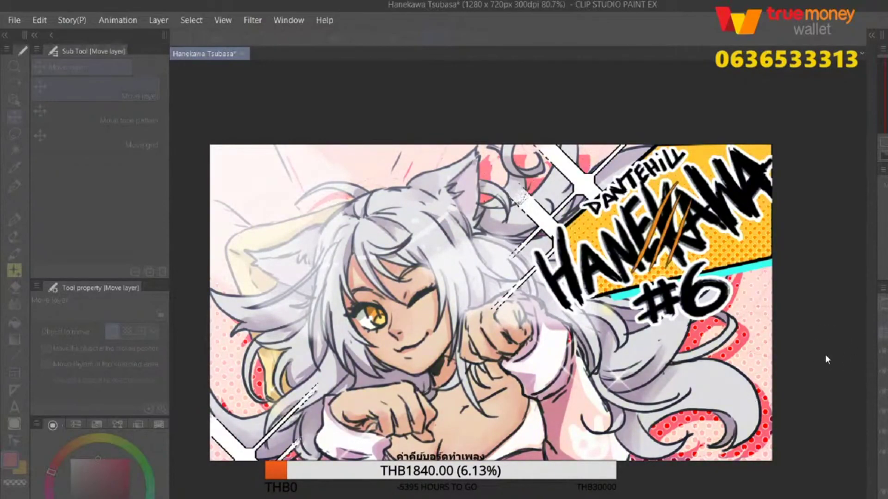
scroll(835, 342, down, 2)
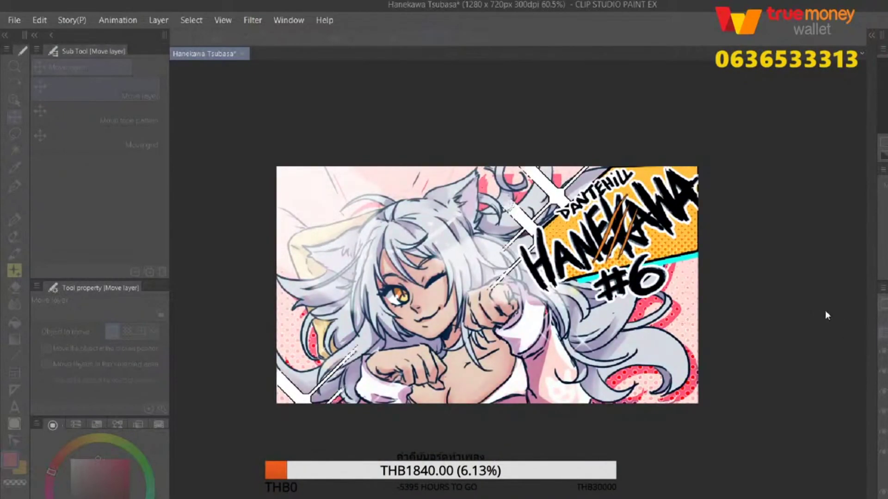
Check the thumbnail's composition in a horizontally flipped view, restore the normal orientation and save the file.
scroll(810, 316, down, 1)
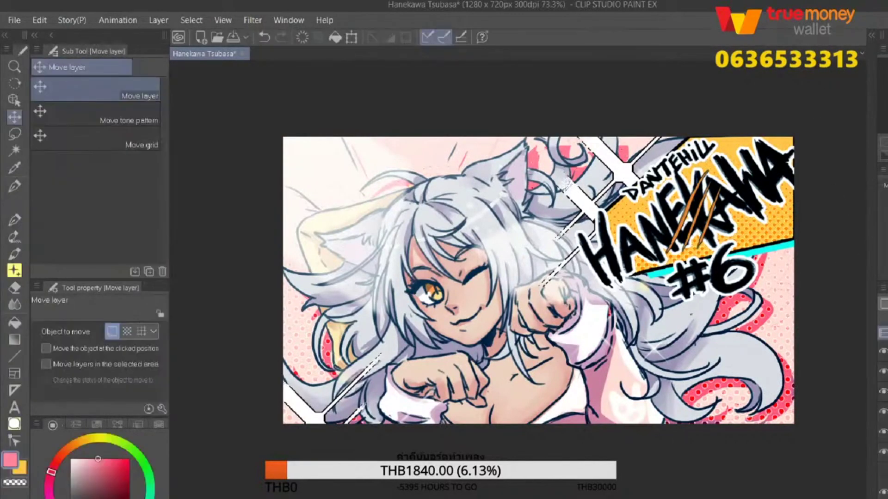
drag(803, 131, 729, 176)
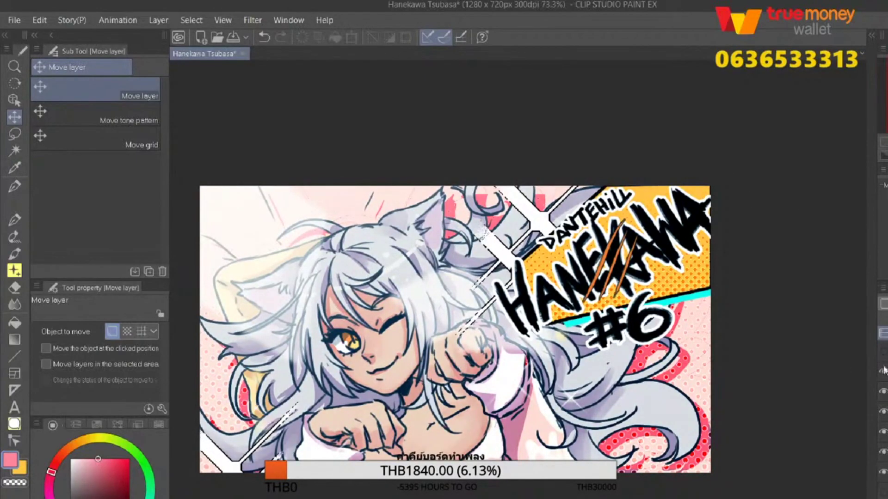
key(h)
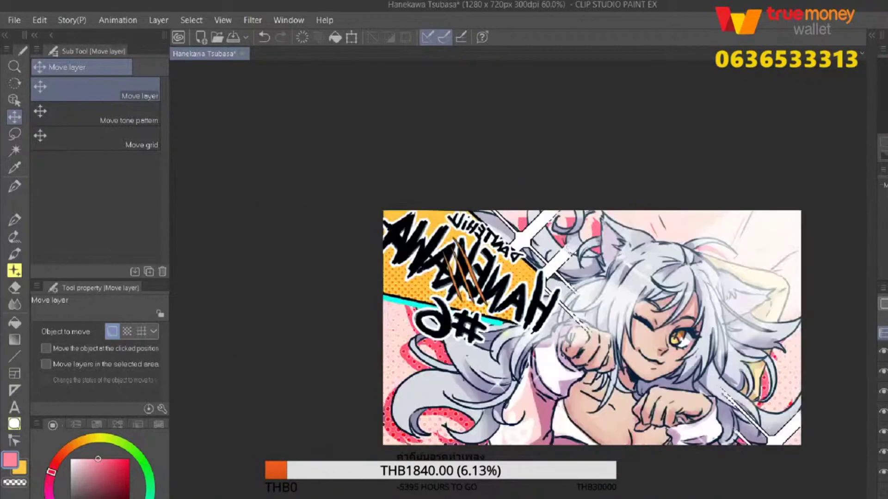
scroll(816, 313, up, 3)
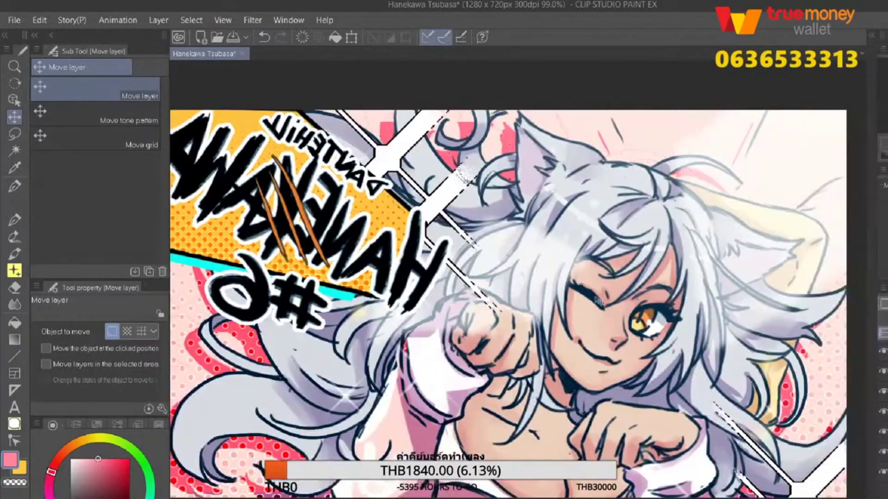
key(h)
scroll(884, 360, down, 1)
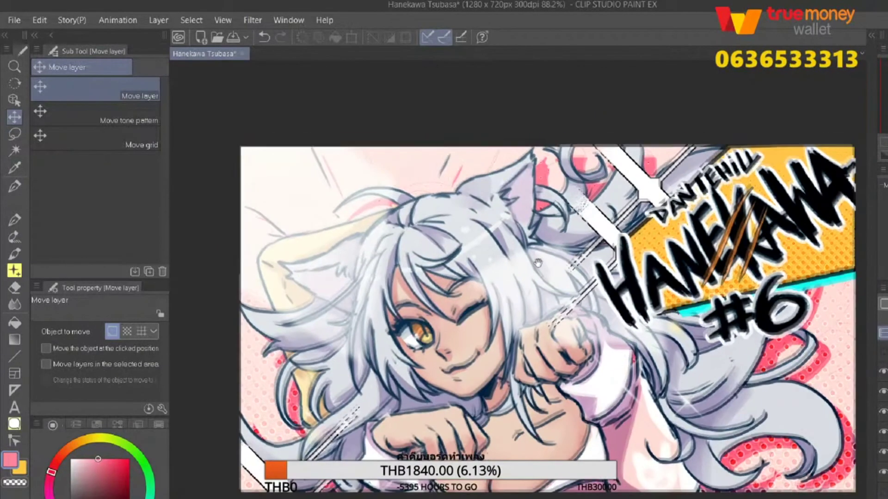
scroll(883, 355, down, 2)
key(ctrl+s)
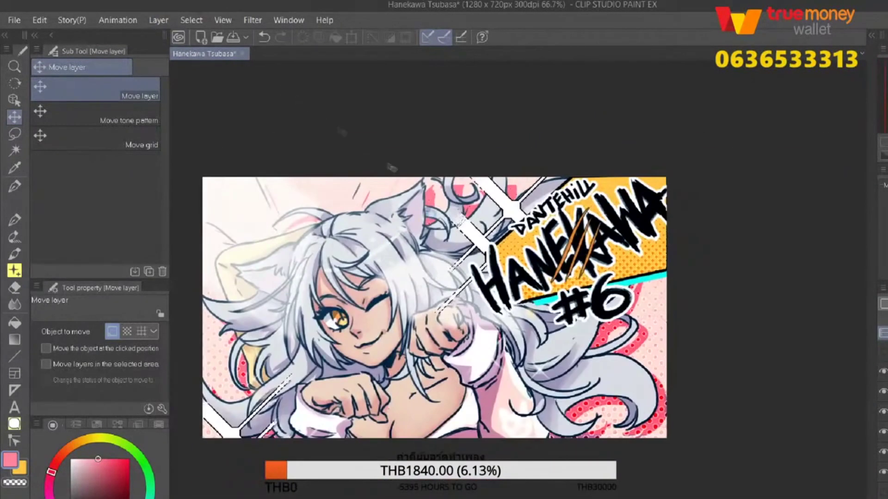